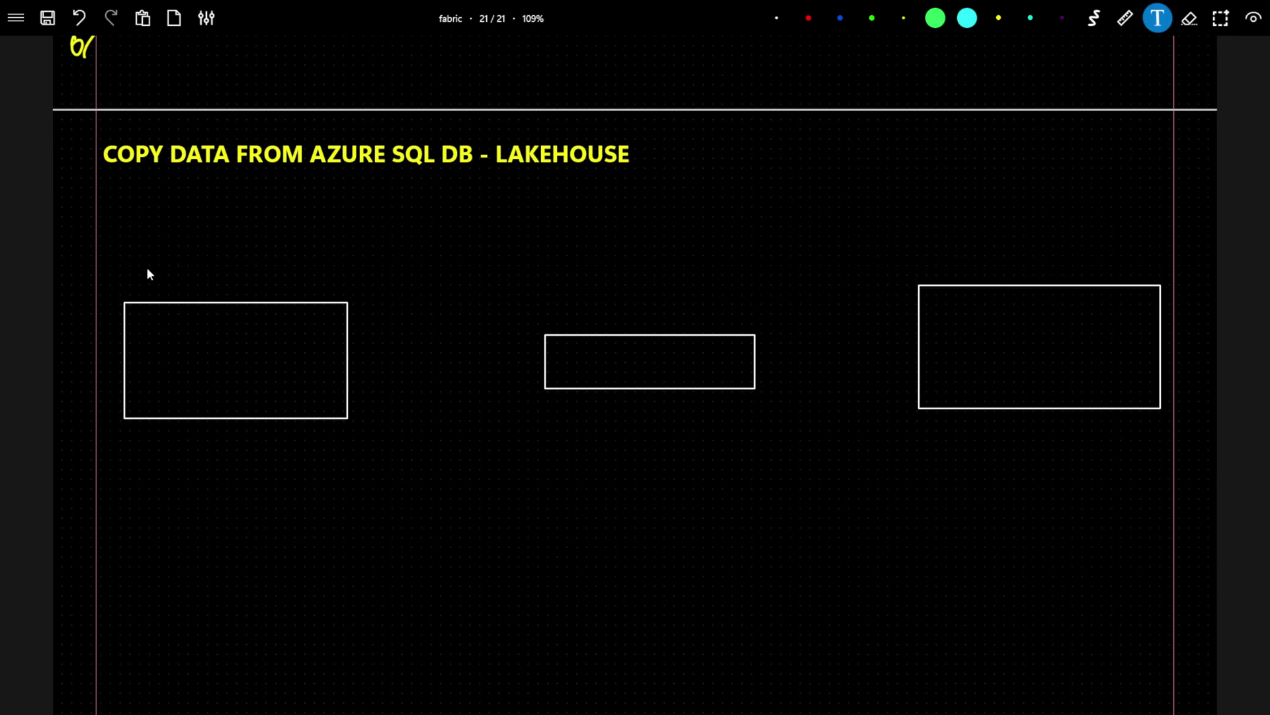
With the yellow pen, write customer in the left box and Azure SQL above it.
{"action": "left_click", "coordinate": [149, 284]}
{"action": "key", "text": "Escape"}
{"action": "left_click", "coordinate": [1000, 18]}
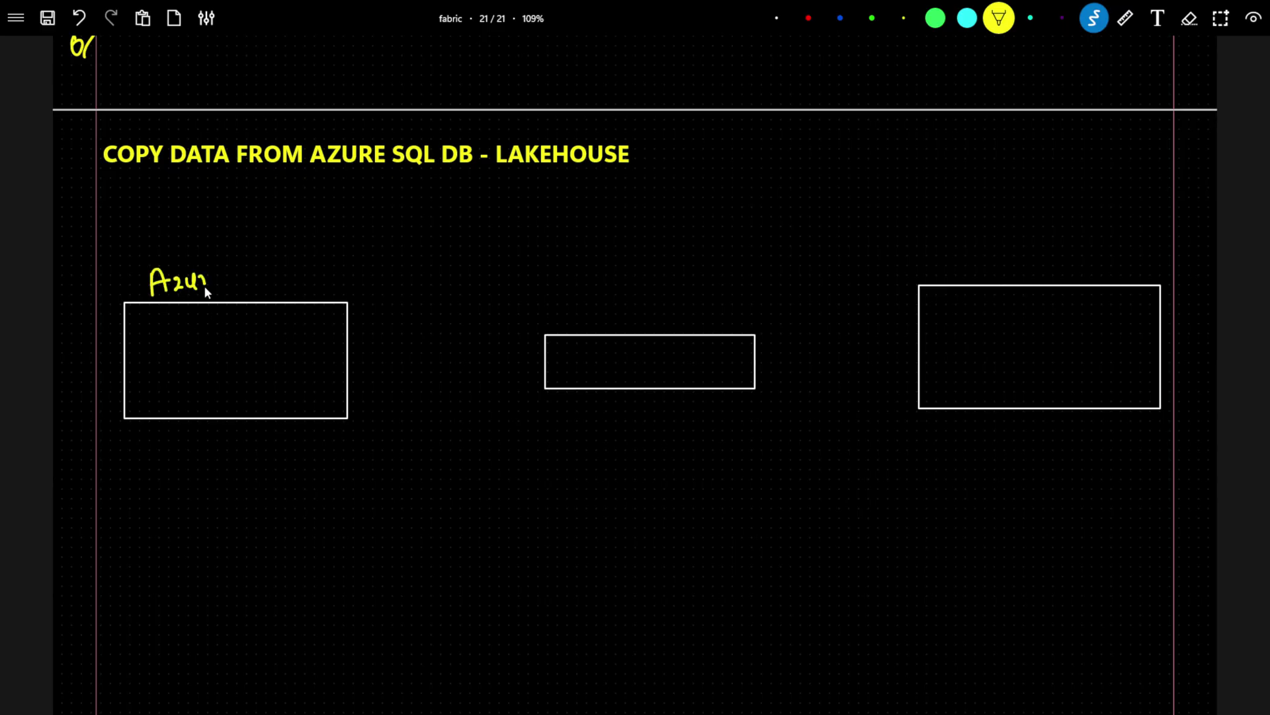
{"action": "left_click_drag", "start_coordinate": [198, 348], "coordinate": [241, 350]}
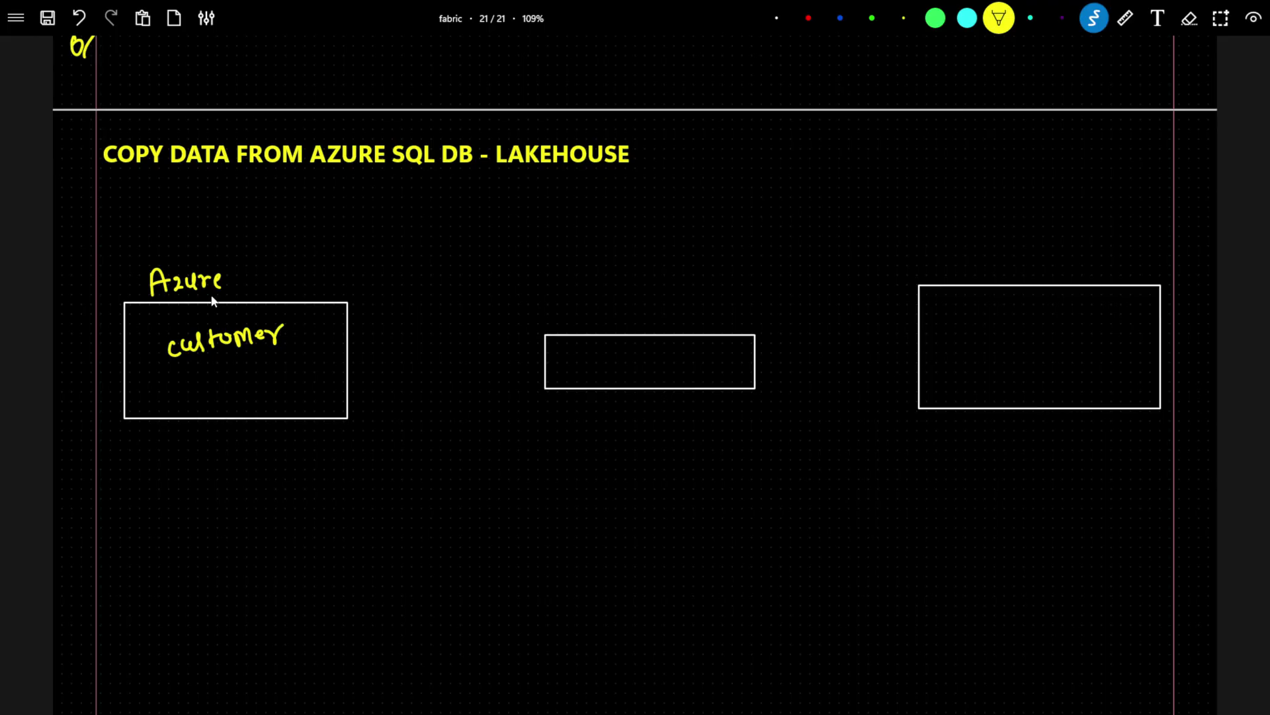
{"action": "left_click_drag", "start_coordinate": [283, 269], "coordinate": [304, 283]}
Label the right box Lakehouse, add Parquet inside it, and underline both titles.
{"action": "mouse_move", "coordinate": [966, 248]}
{"action": "left_mouse_down"}
{"action": "mouse_move", "coordinate": [982, 276]}
{"action": "mouse_move", "coordinate": [997, 262]}
{"action": "mouse_move", "coordinate": [1052, 266]}
{"action": "mouse_move", "coordinate": [1079, 245]}
{"action": "left_mouse_up"}
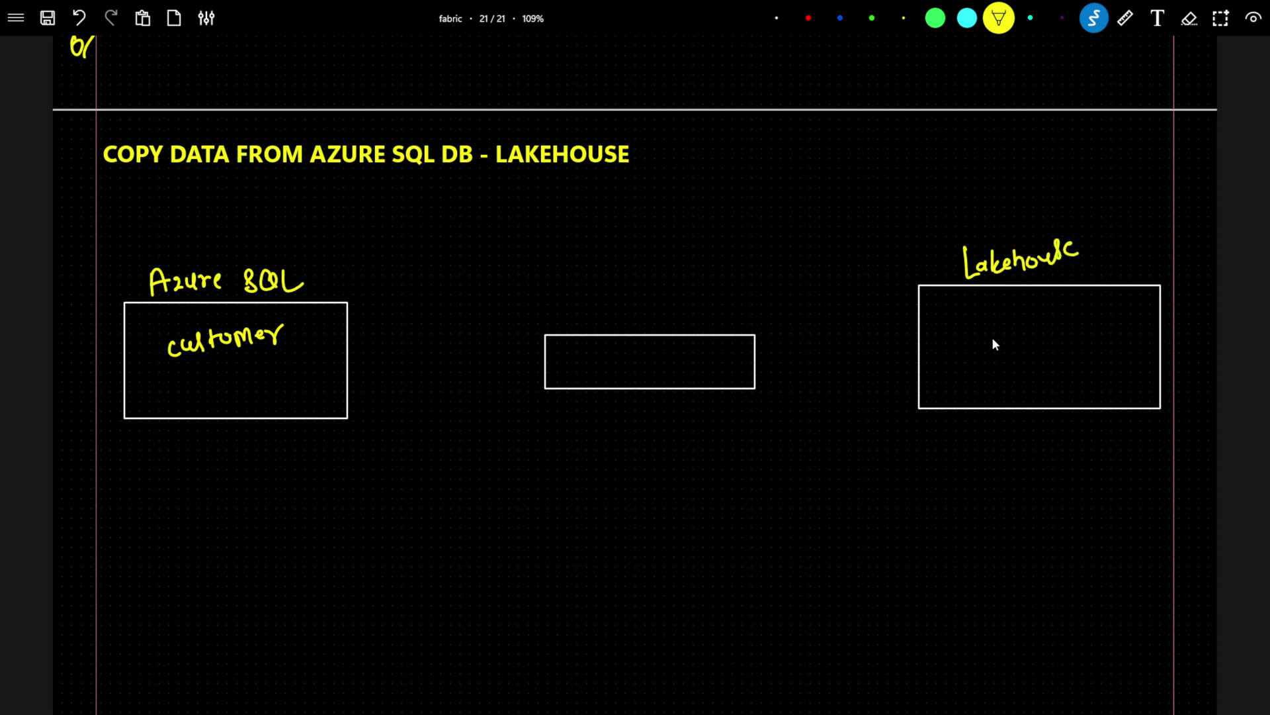
{"action": "mouse_move", "coordinate": [1024, 340]}
{"action": "left_mouse_down"}
{"action": "mouse_move", "coordinate": [1081, 321]}
{"action": "mouse_move", "coordinate": [1070, 371]}
{"action": "left_mouse_up"}
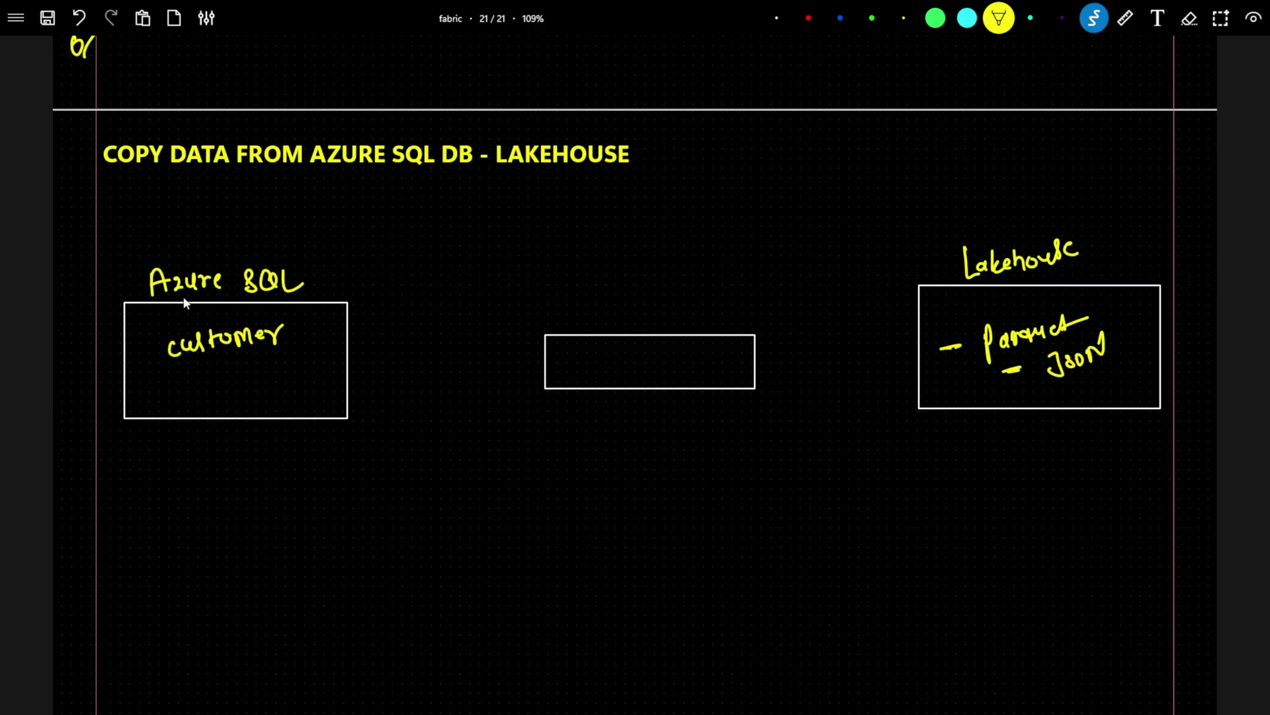
{"action": "left_click_drag", "start_coordinate": [264, 253], "coordinate": [267, 252]}
{"action": "left_click_drag", "start_coordinate": [1054, 228], "coordinate": [992, 240]}
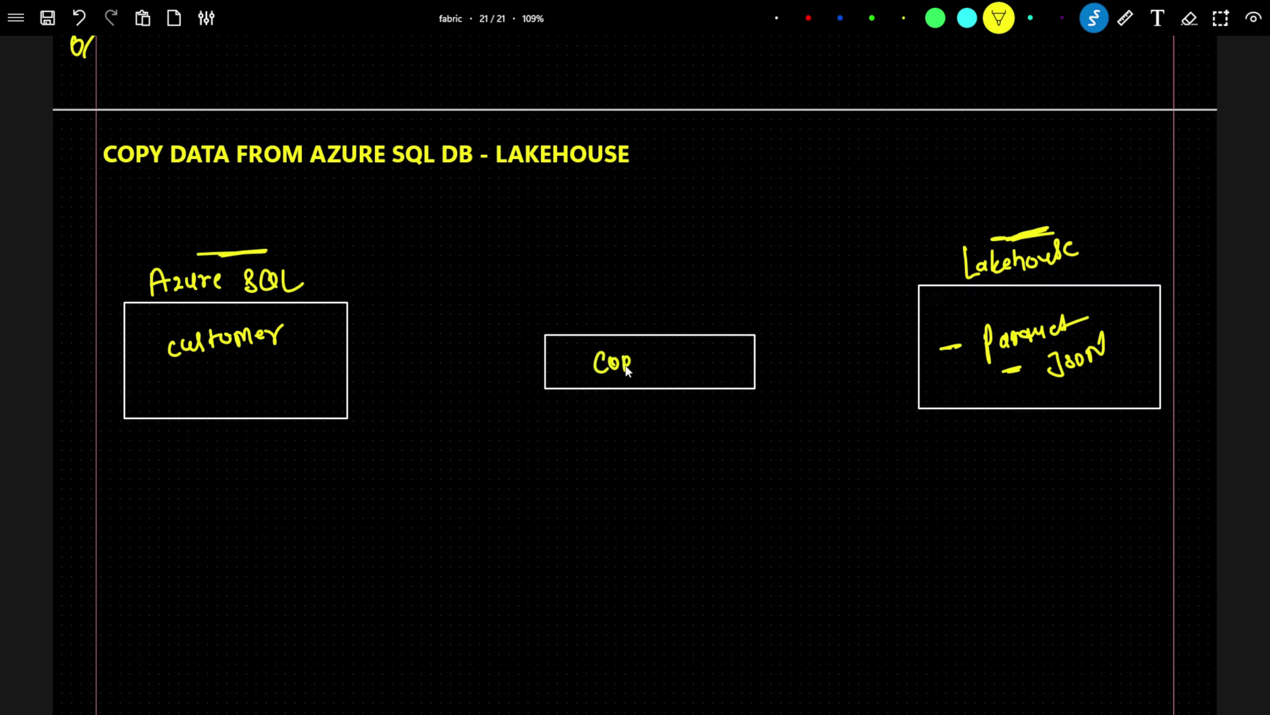
Write Copy Data in the middle box and AzureSQL below the customer box.
{"action": "left_click_drag", "start_coordinate": [631, 356], "coordinate": [636, 365]}
{"action": "mouse_move", "coordinate": [641, 354]}
{"action": "left_mouse_down"}
{"action": "mouse_move", "coordinate": [635, 373]}
{"action": "mouse_move", "coordinate": [704, 372]}
{"action": "left_mouse_up"}
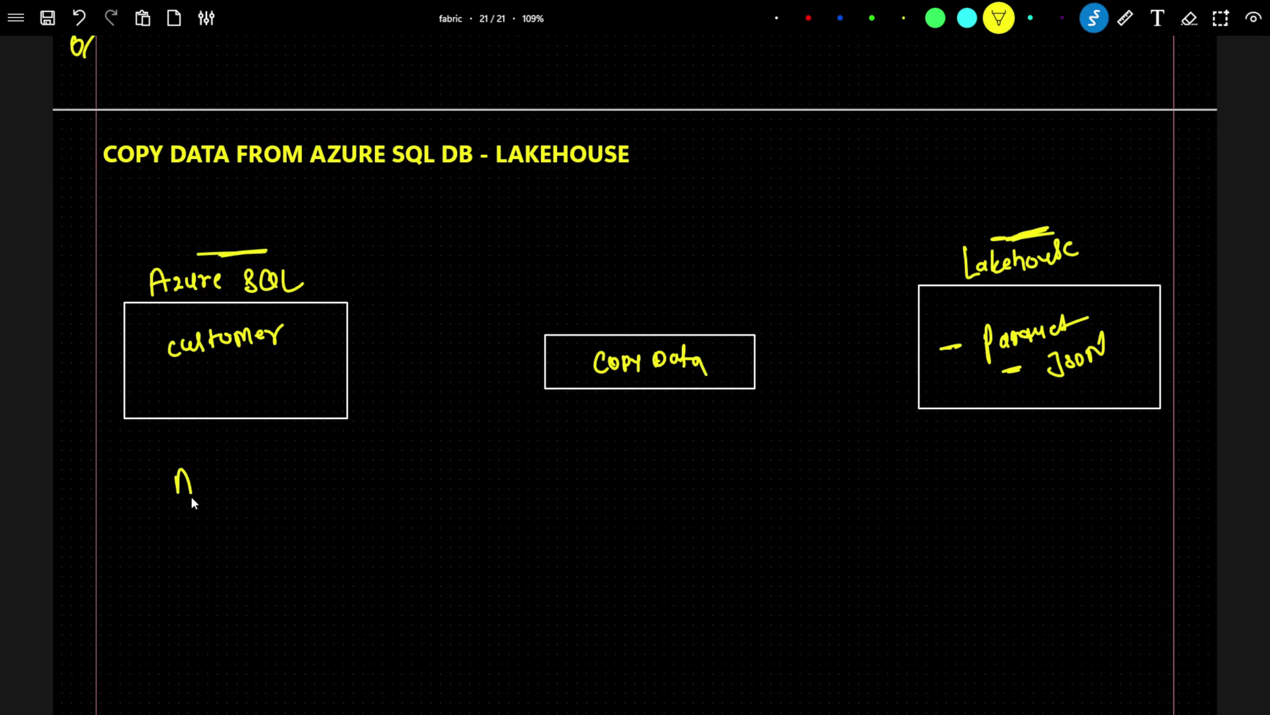
{"action": "left_click_drag", "start_coordinate": [237, 488], "coordinate": [241, 486]}
{"action": "mouse_move", "coordinate": [252, 476]}
{"action": "left_mouse_down"}
{"action": "mouse_move", "coordinate": [243, 490]}
{"action": "mouse_move", "coordinate": [278, 483]}
{"action": "left_mouse_up"}
{"action": "left_click_drag", "start_coordinate": [283, 465], "coordinate": [295, 486]}
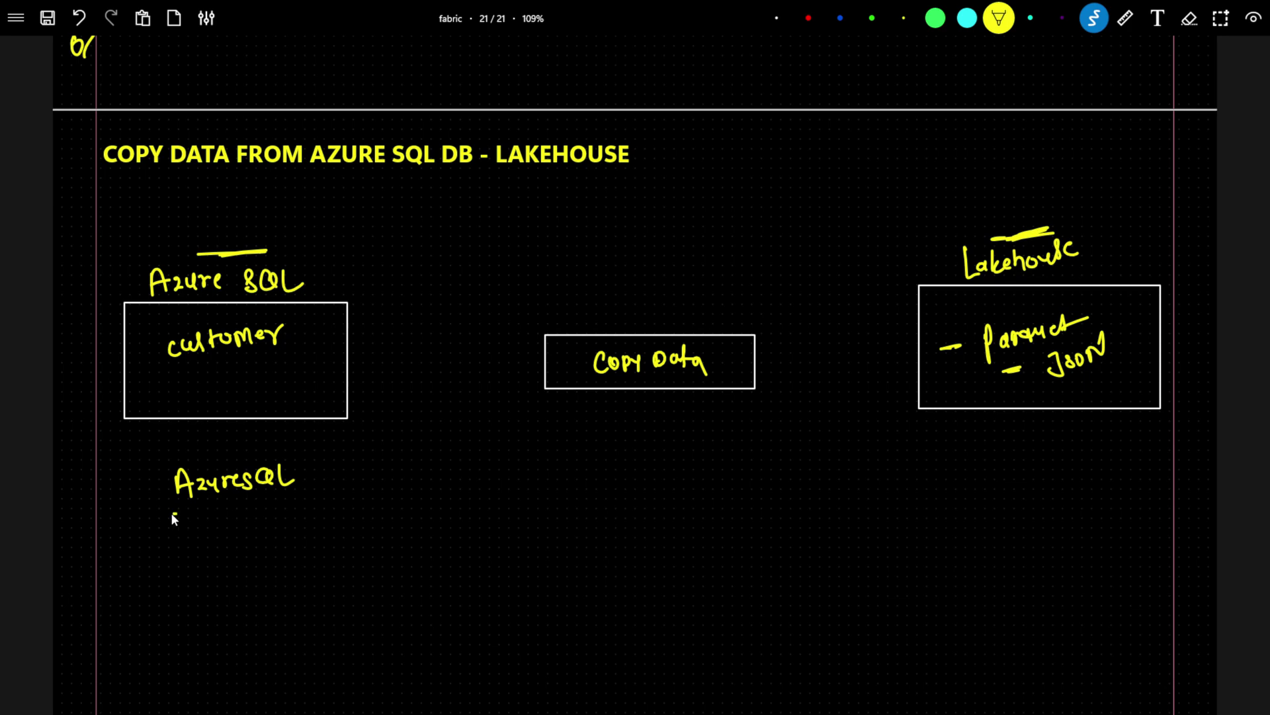
Circle the AzureSQL label, mark below the Lakehouse box, and switch to the Azure portal.
{"action": "mouse_move", "coordinate": [171, 512]}
{"action": "left_mouse_down"}
{"action": "mouse_move", "coordinate": [309, 493]}
{"action": "mouse_move", "coordinate": [314, 471]}
{"action": "mouse_move", "coordinate": [296, 457]}
{"action": "mouse_move", "coordinate": [217, 465]}
{"action": "mouse_move", "coordinate": [175, 477]}
{"action": "mouse_move", "coordinate": [200, 506]}
{"action": "left_mouse_up"}
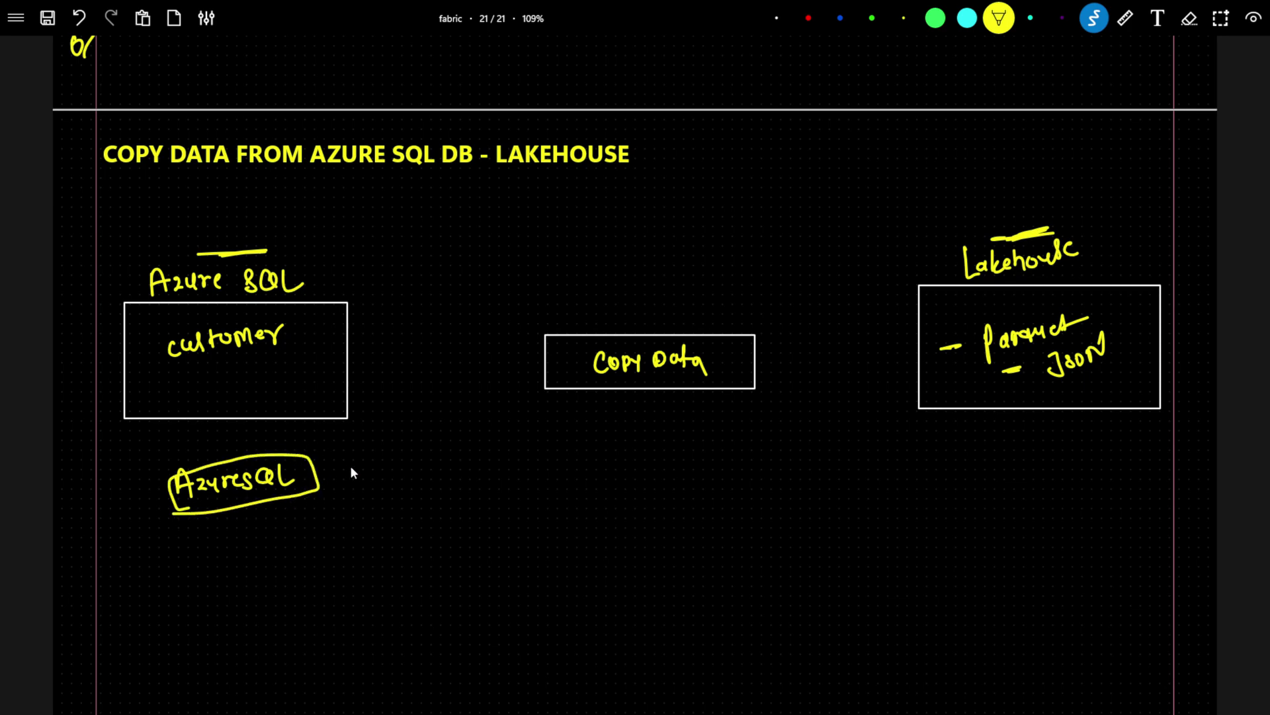
{"action": "left_click_drag", "start_coordinate": [1000, 413], "coordinate": [993, 453]}
{"action": "key", "text": "alt+Tab"}
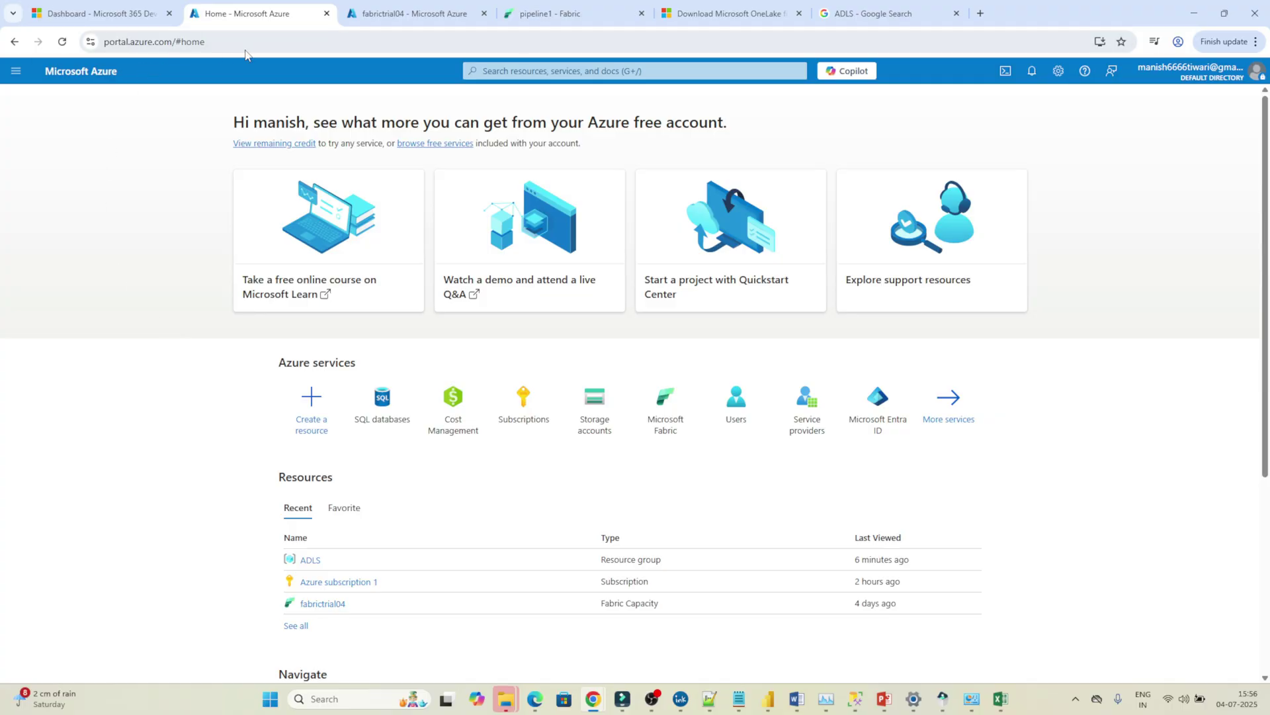
Start creating a new SQL database from the SQL databases list.
{"action": "left_click", "coordinate": [516, 69]}
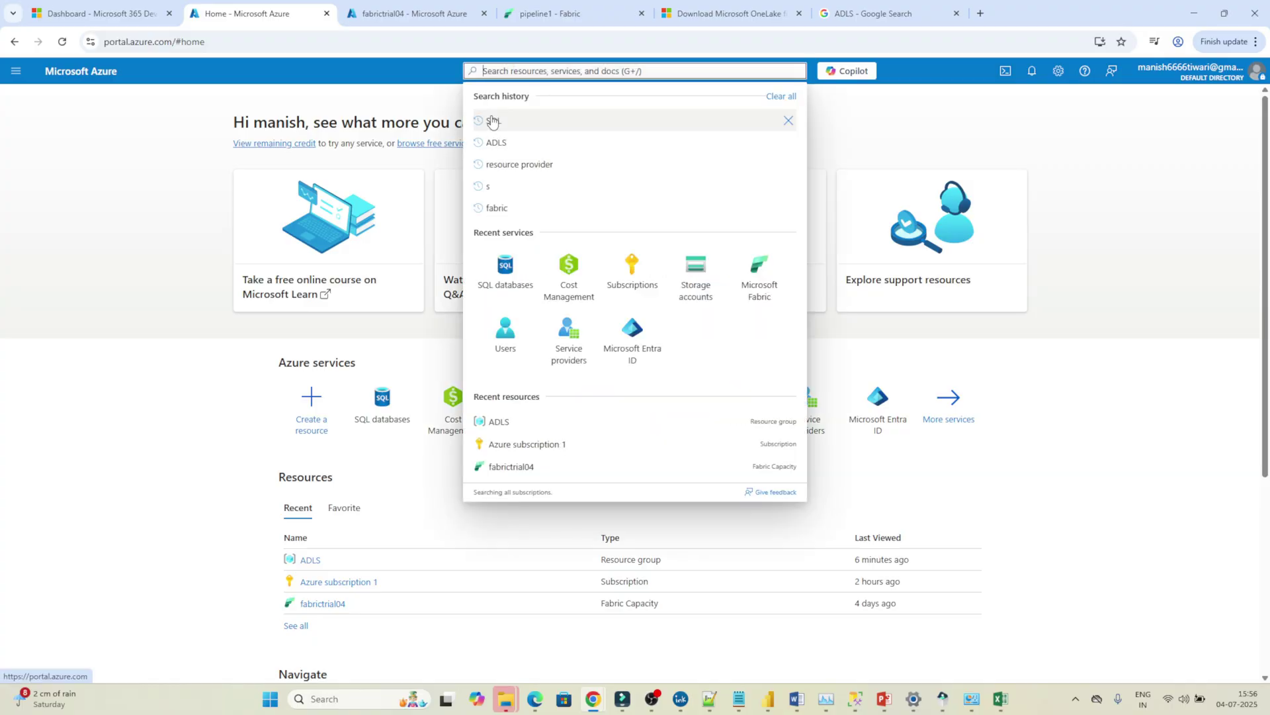
{"action": "left_click", "coordinate": [510, 284]}
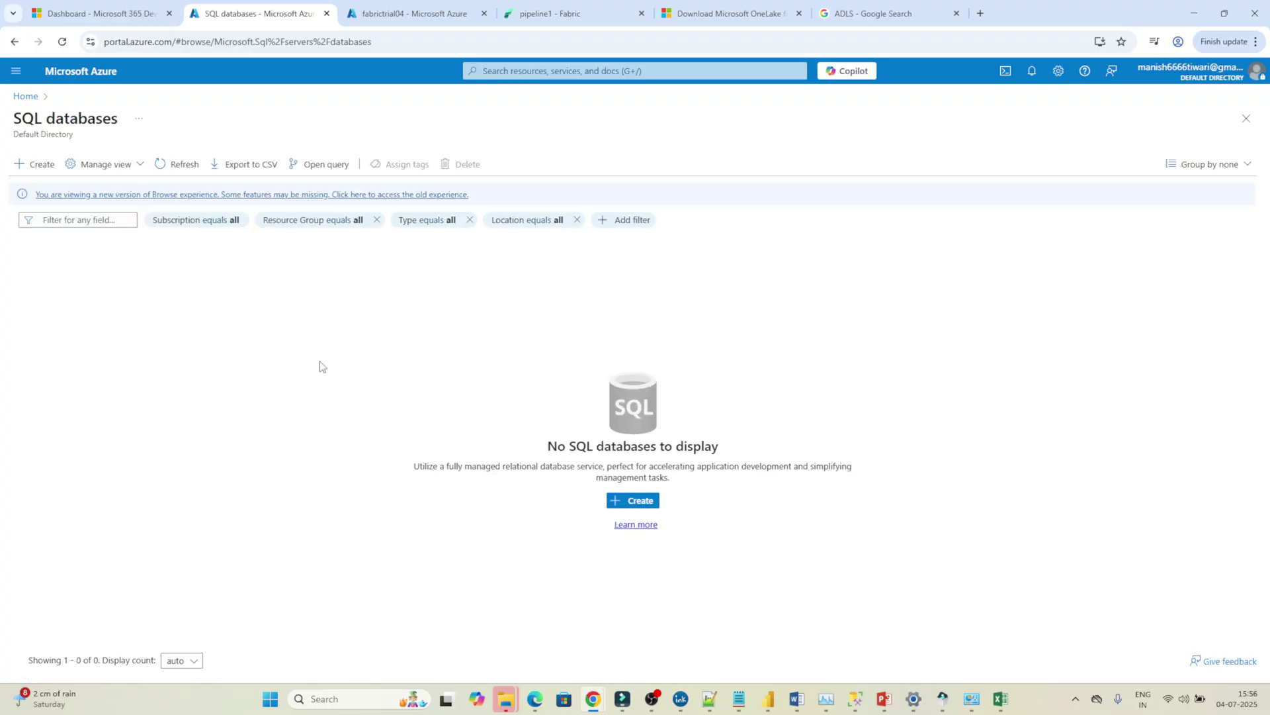
{"action": "left_click", "coordinate": [637, 504]}
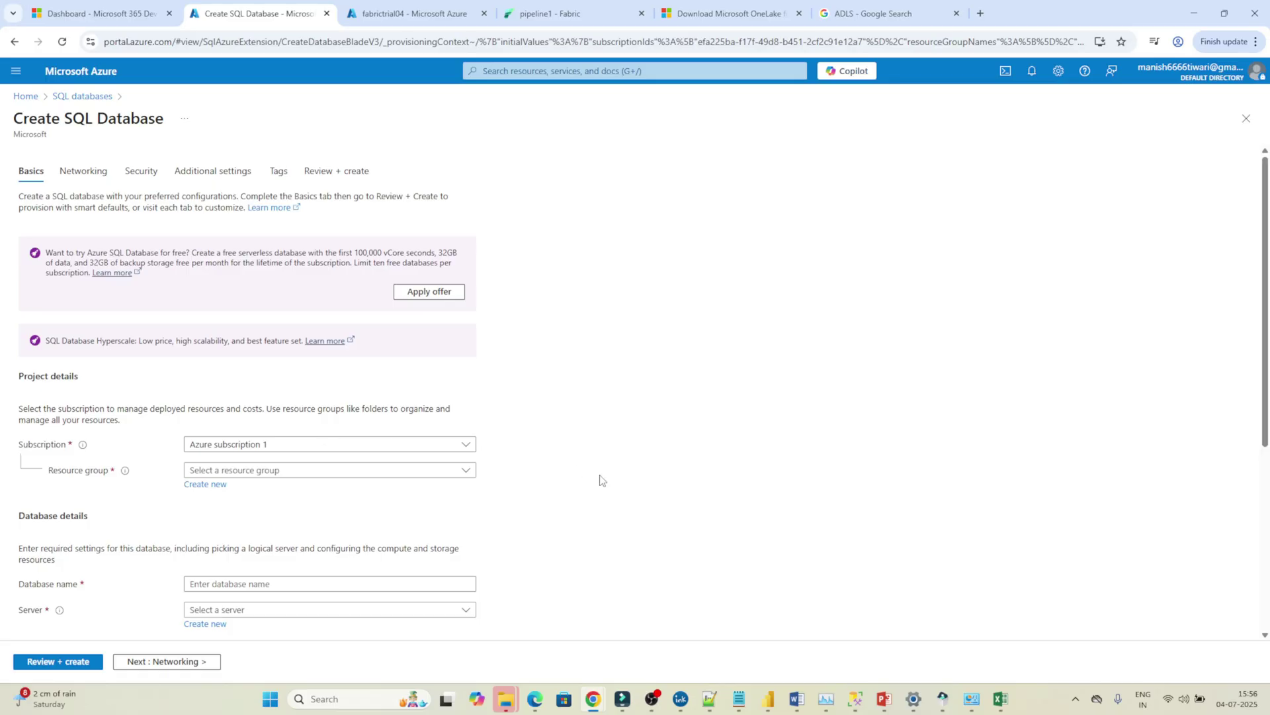
{"action": "scroll", "coordinate": [601, 479], "scroll_direction": "down", "scroll_amount": 5}
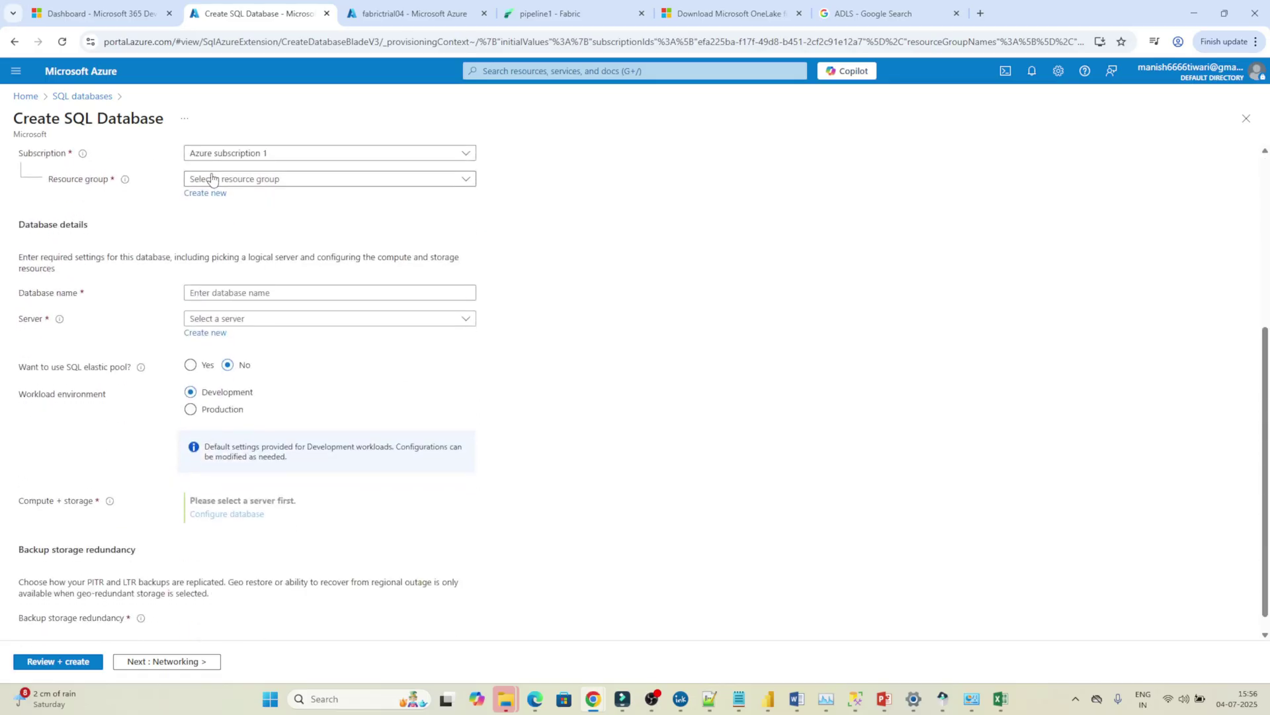
Set resource group ADLS and database name POCDB74949, then begin creating a new server.
{"action": "left_click", "coordinate": [219, 178]}
{"action": "left_click", "coordinate": [220, 222]}
{"action": "left_click", "coordinate": [203, 192]}
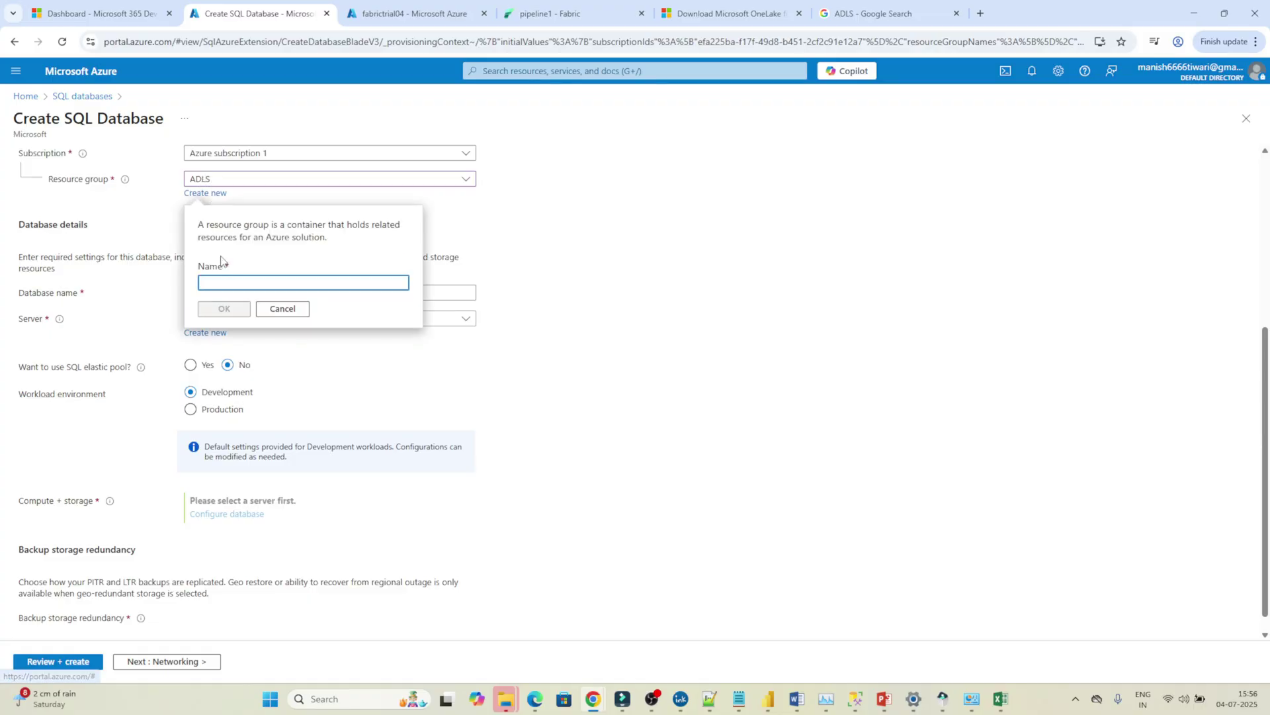
{"action": "left_click", "coordinate": [476, 210]}
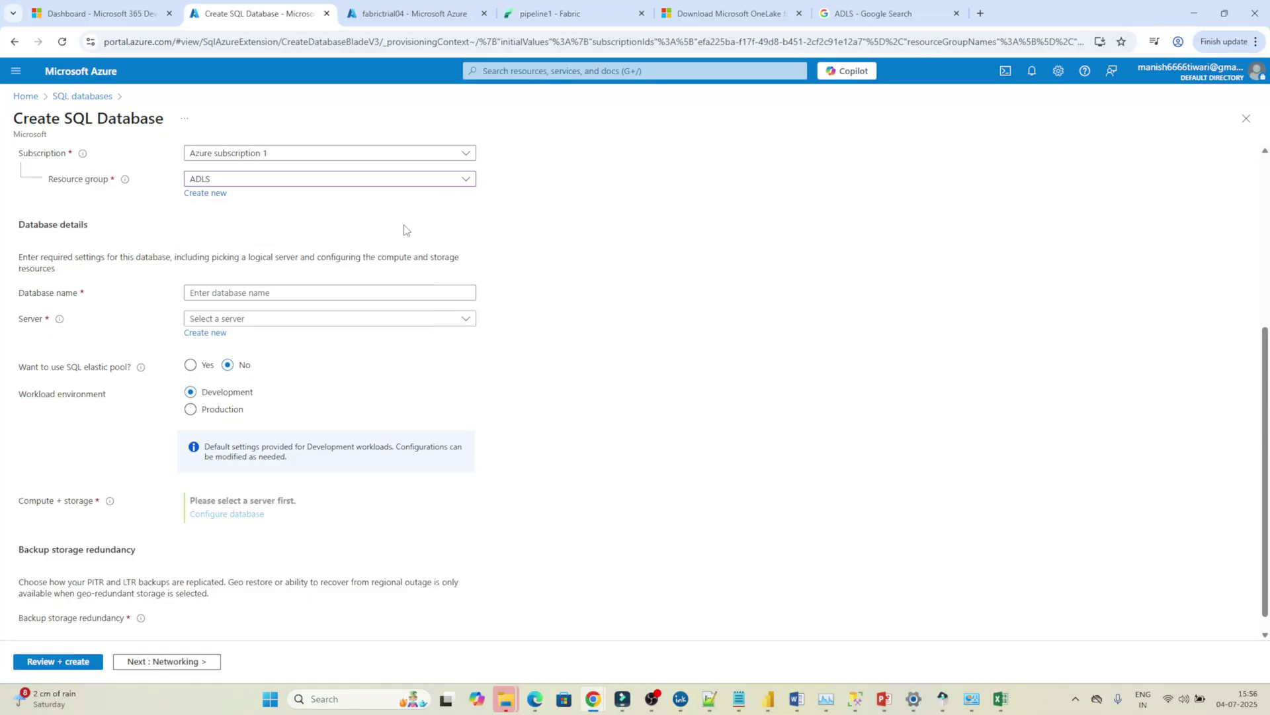
{"action": "left_click", "coordinate": [195, 294]}
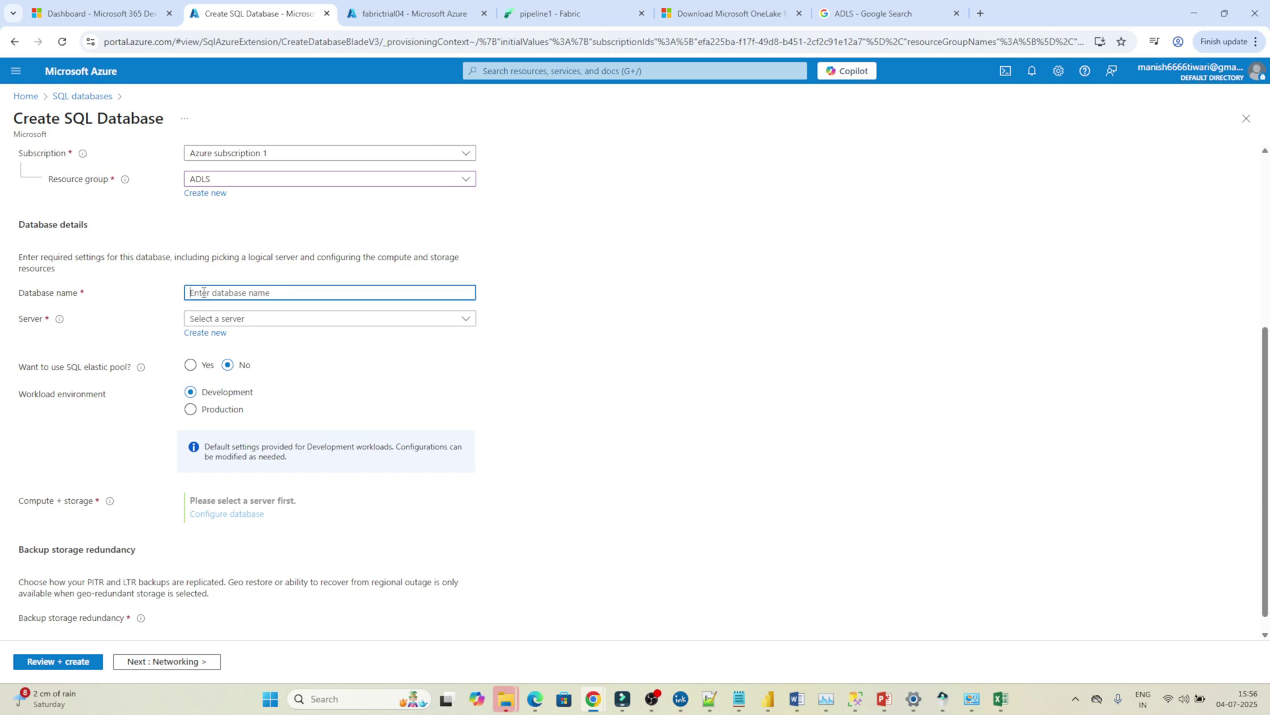
{"action": "type", "text": "POCDB74949"}
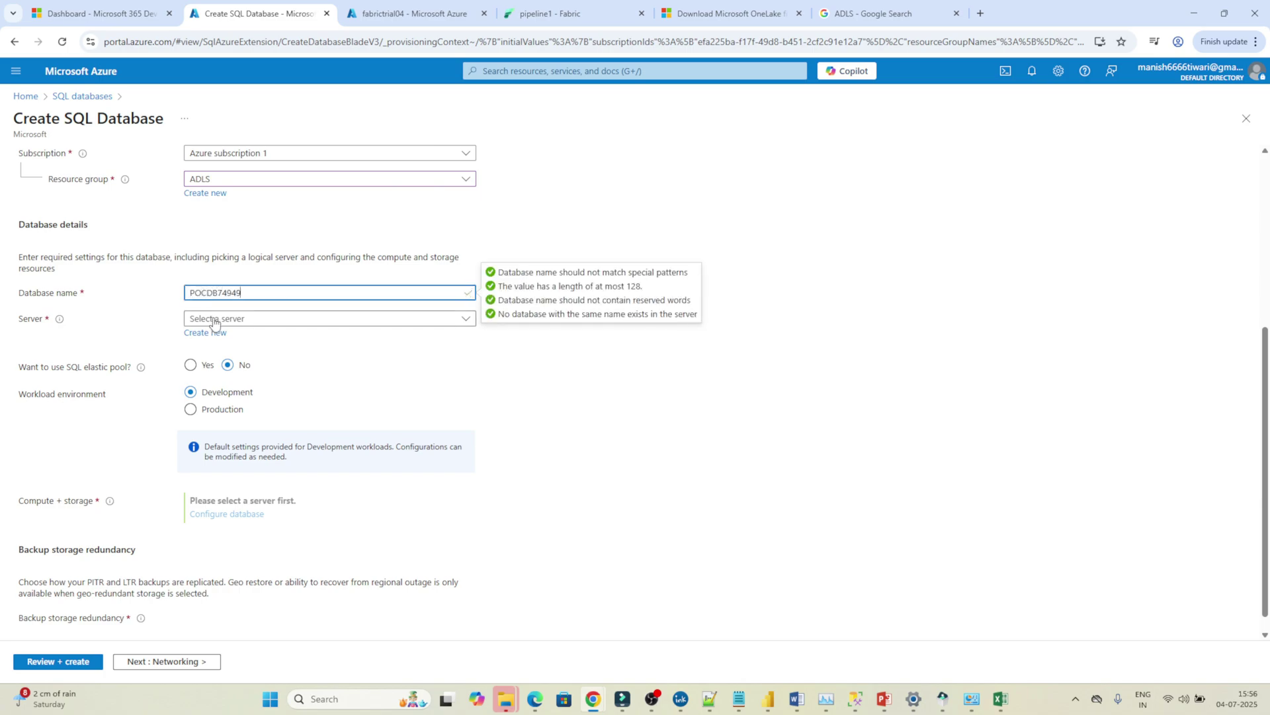
{"action": "left_click", "coordinate": [291, 338]}
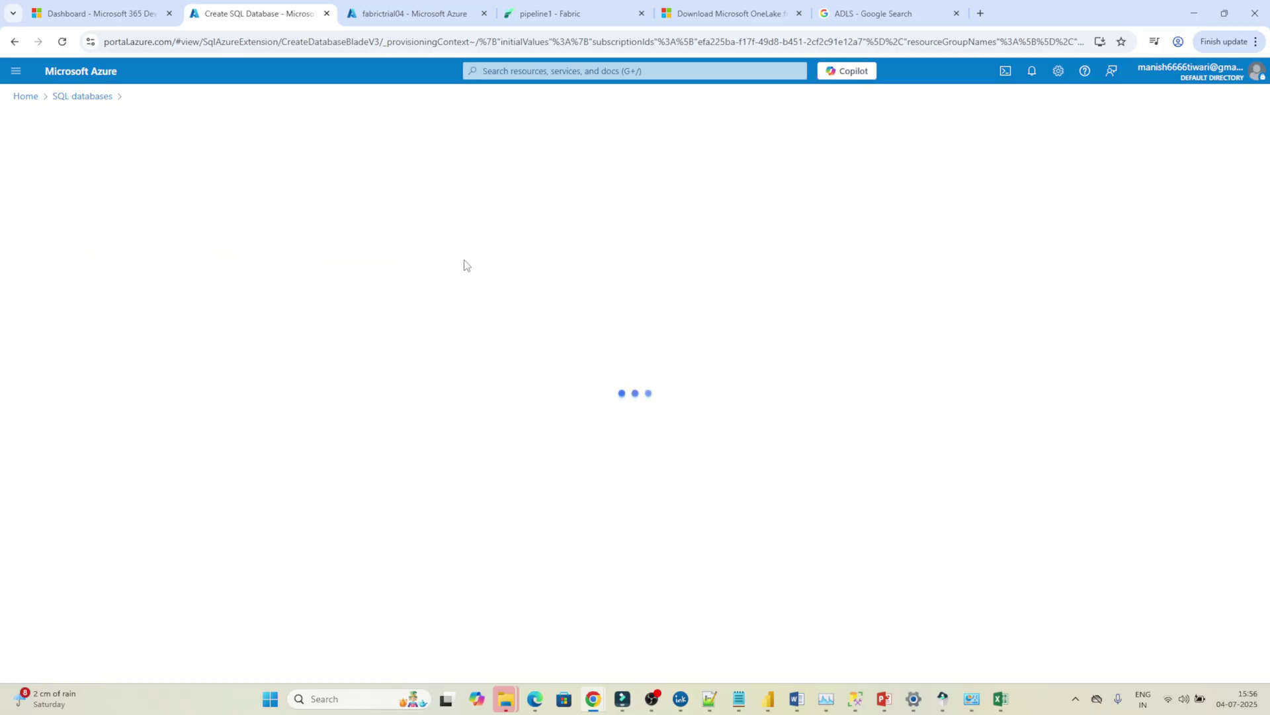
Name the new server pocserver4994 and place it in (US) East US 2.
{"action": "type", "text": "POCSERVE"}
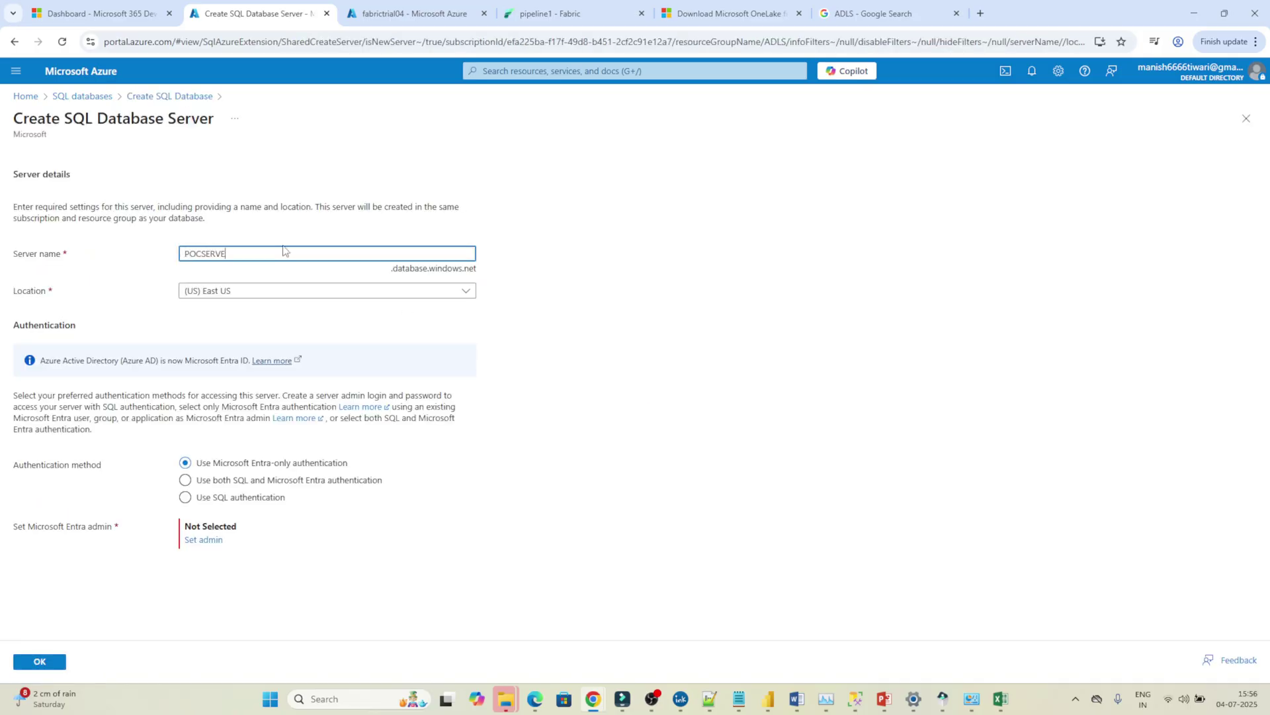
{"action": "key", "text": "ctrl+a"}
{"action": "type", "text": "pocserv"}
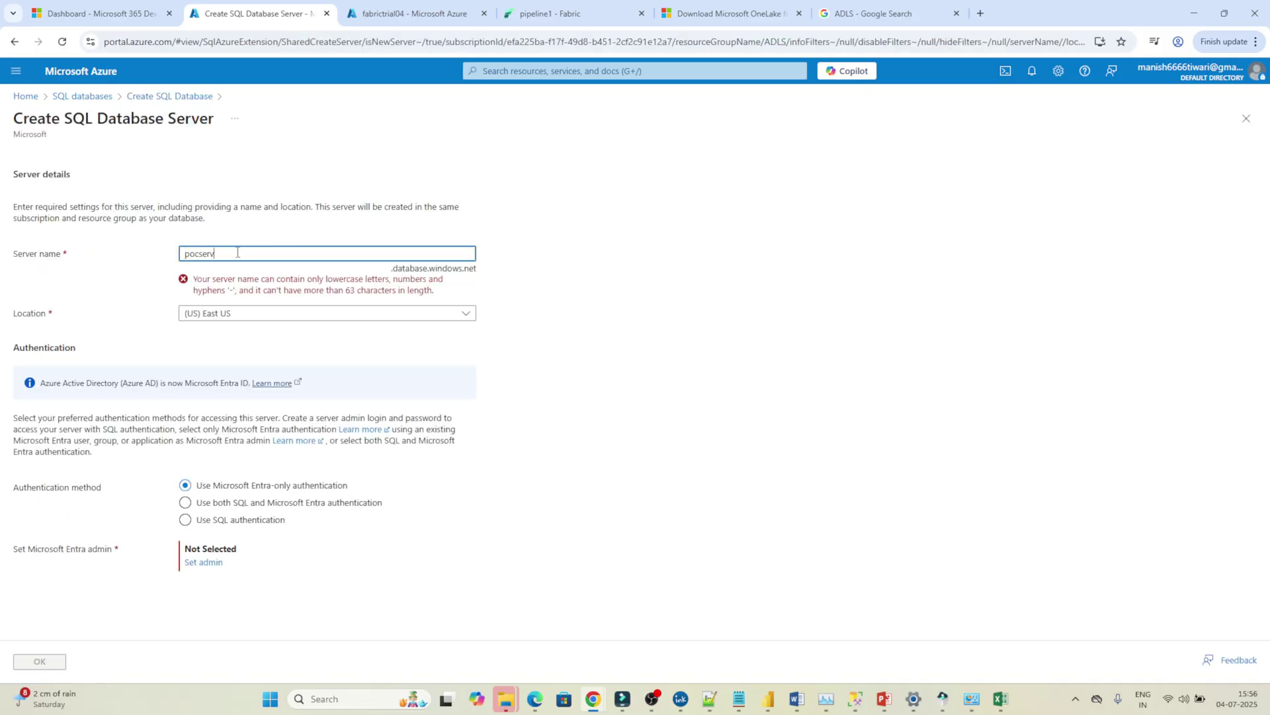
{"action": "type", "text": "er4994"}
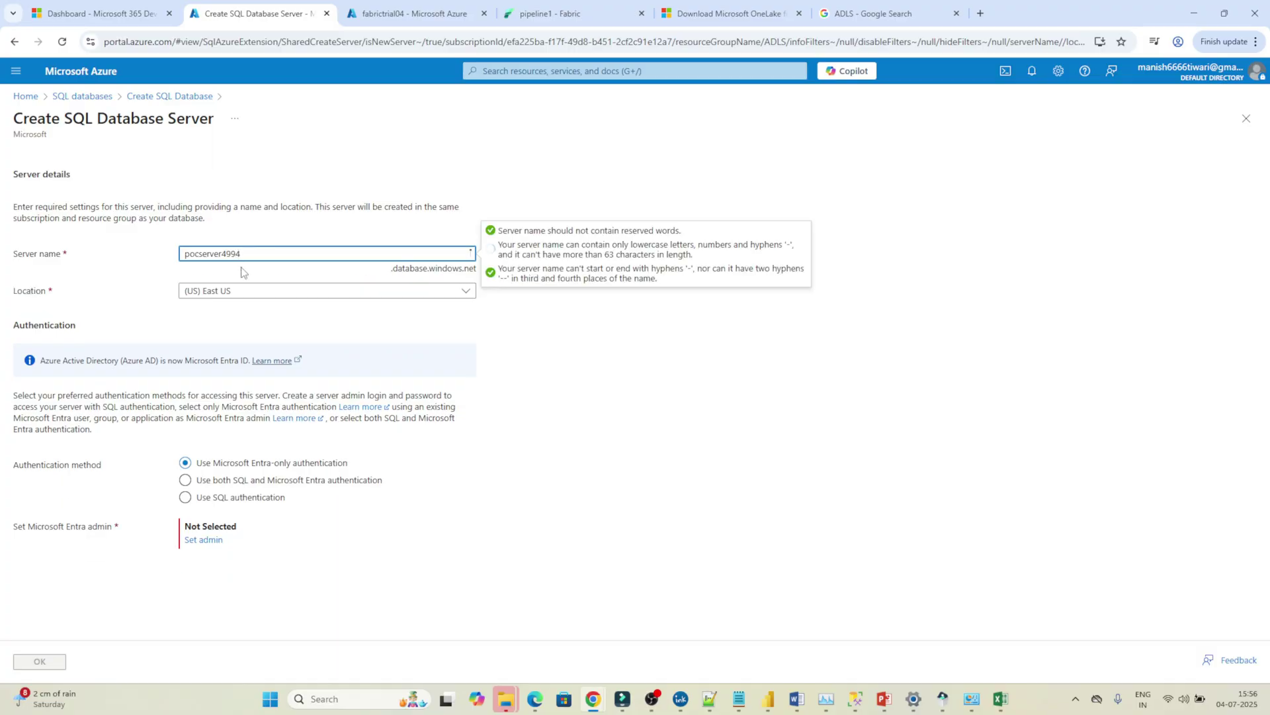
{"action": "left_click", "coordinate": [256, 294]}
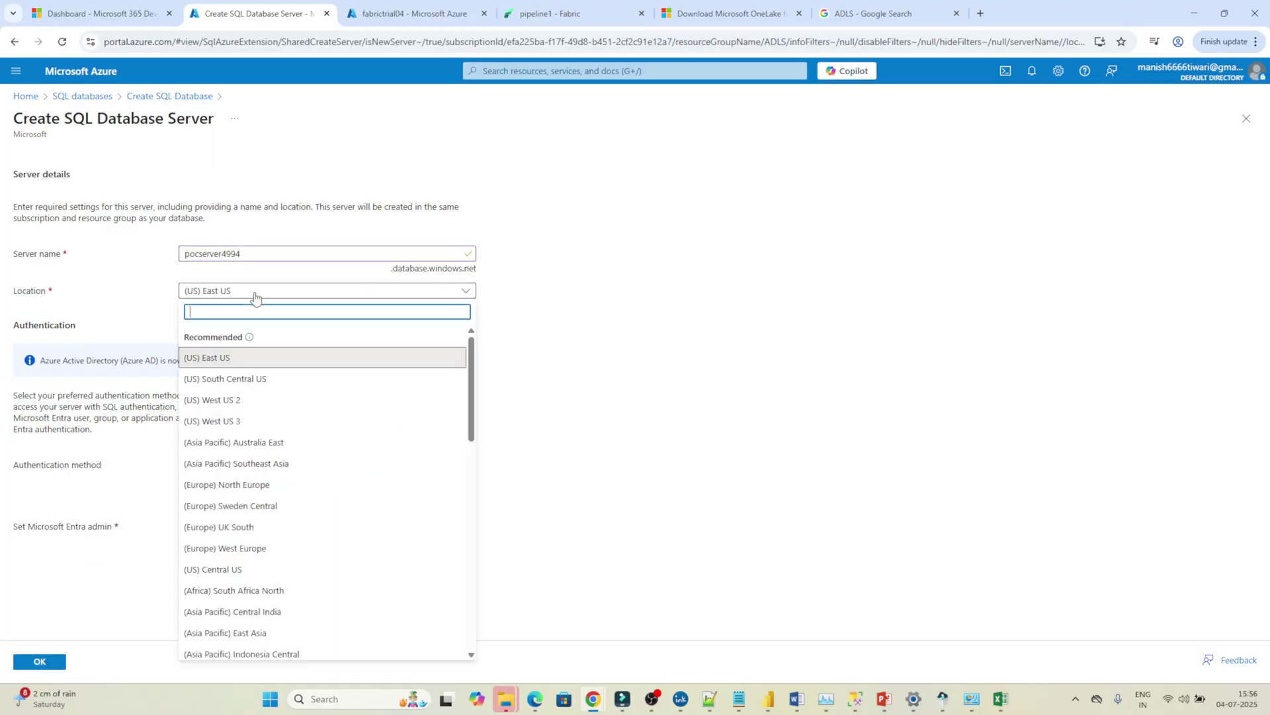
{"action": "left_click_drag", "start_coordinate": [474, 433], "coordinate": [474, 642]}
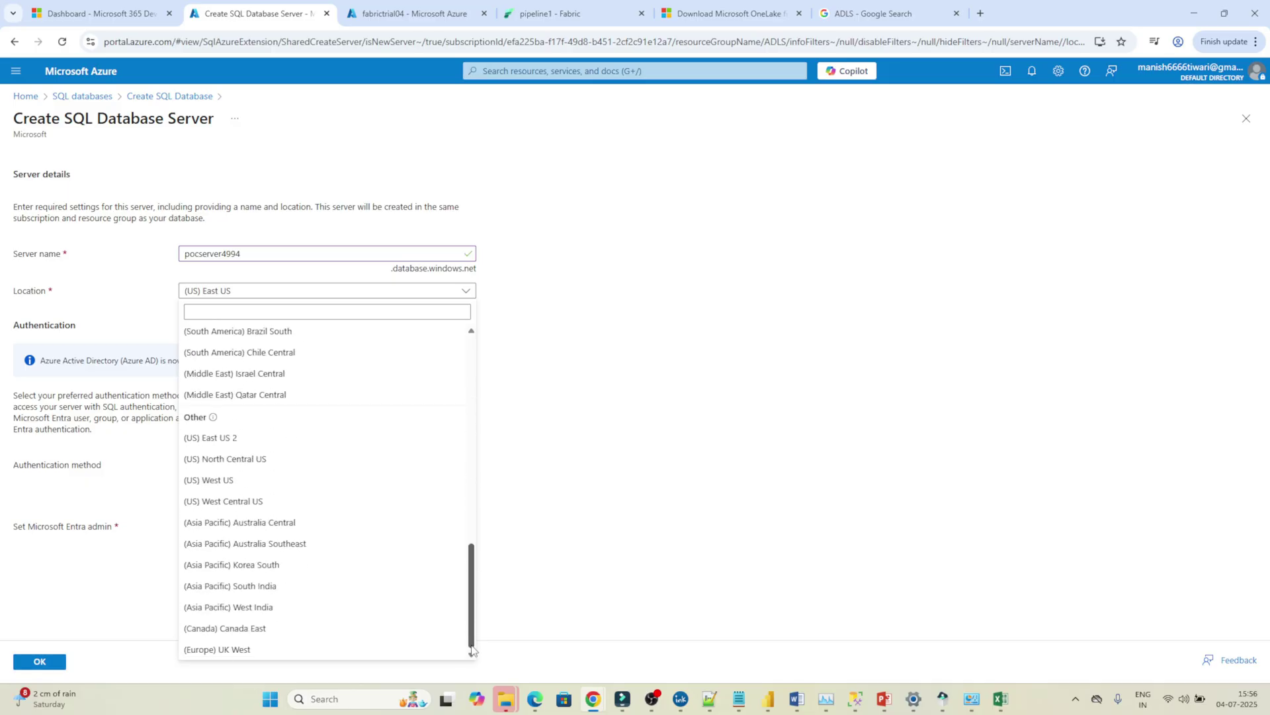
{"action": "left_click", "coordinate": [248, 443]}
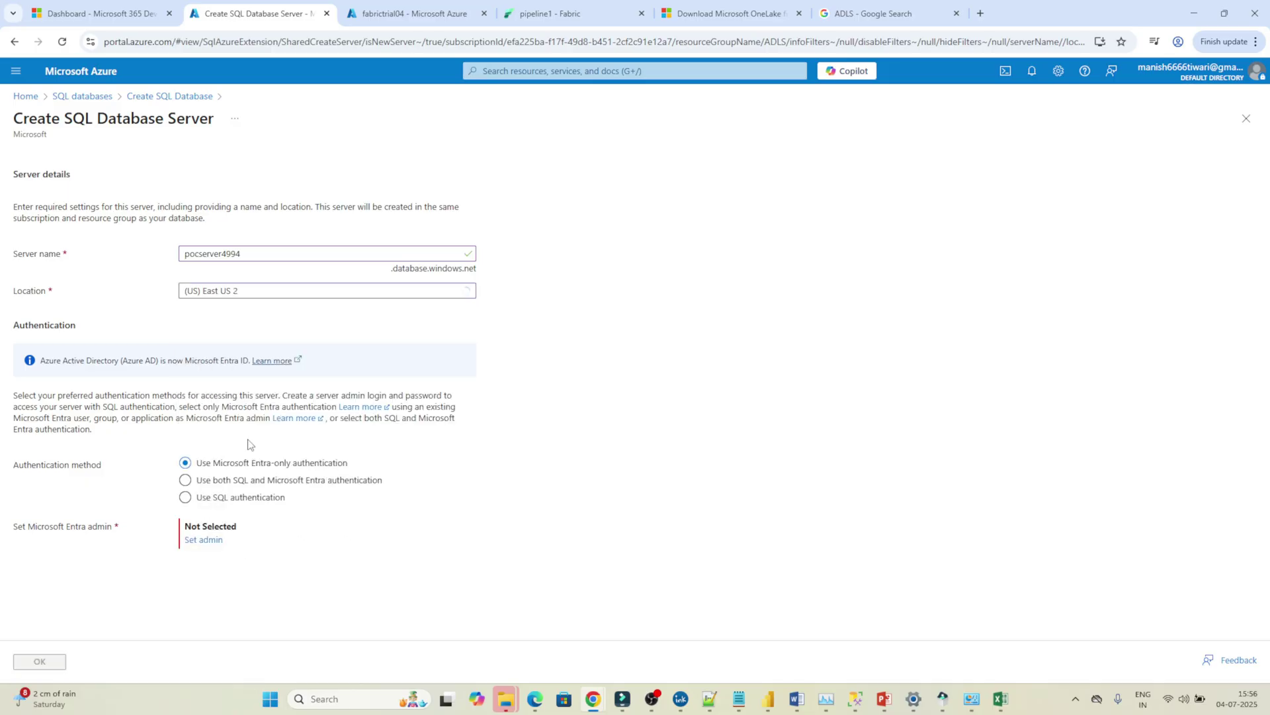
Use SQL authentication with the admin login and a matching password, and submit the server.
{"action": "left_click", "coordinate": [205, 499]}
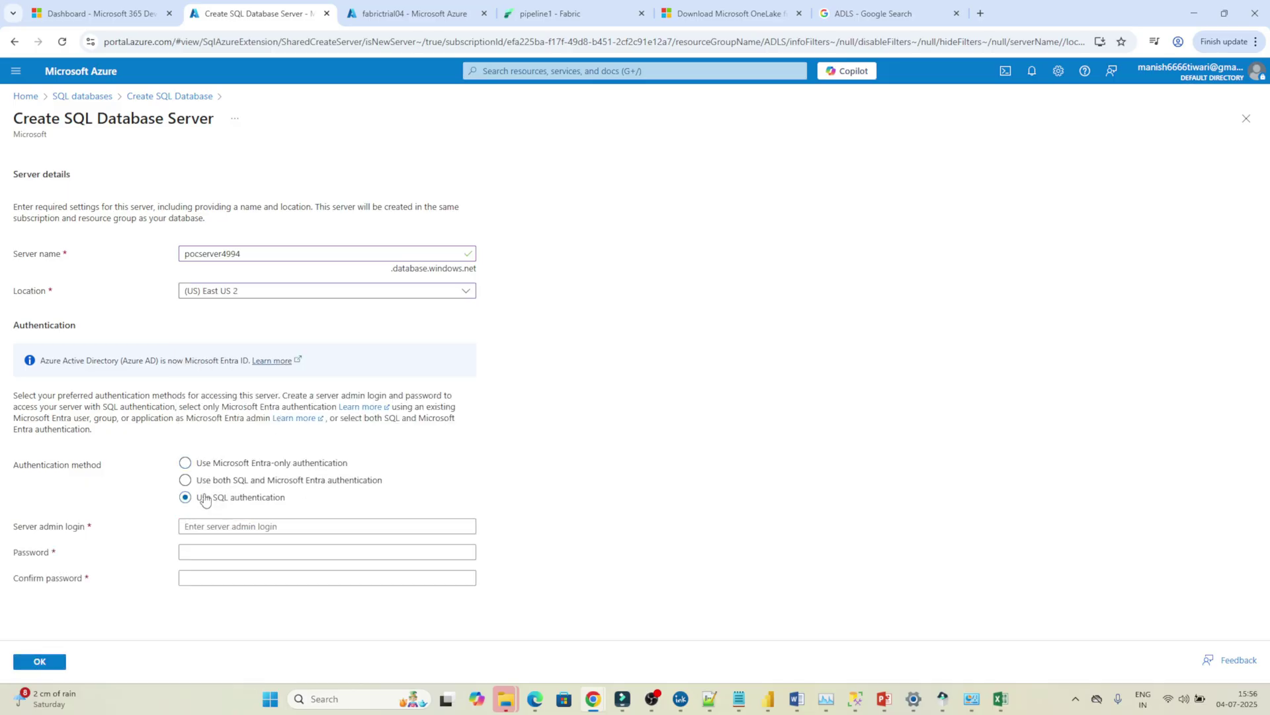
{"action": "left_click", "coordinate": [225, 525]}
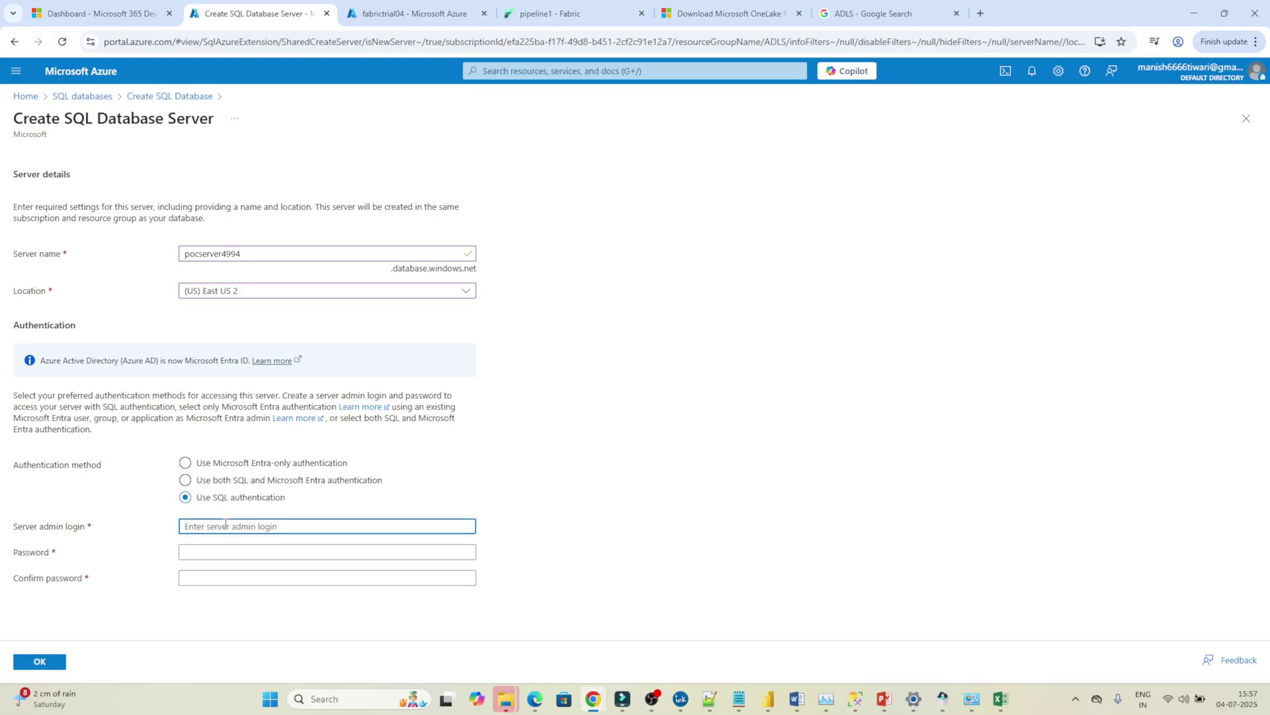
{"action": "type", "text": "manish"}
{"action": "key", "text": "Tab"}
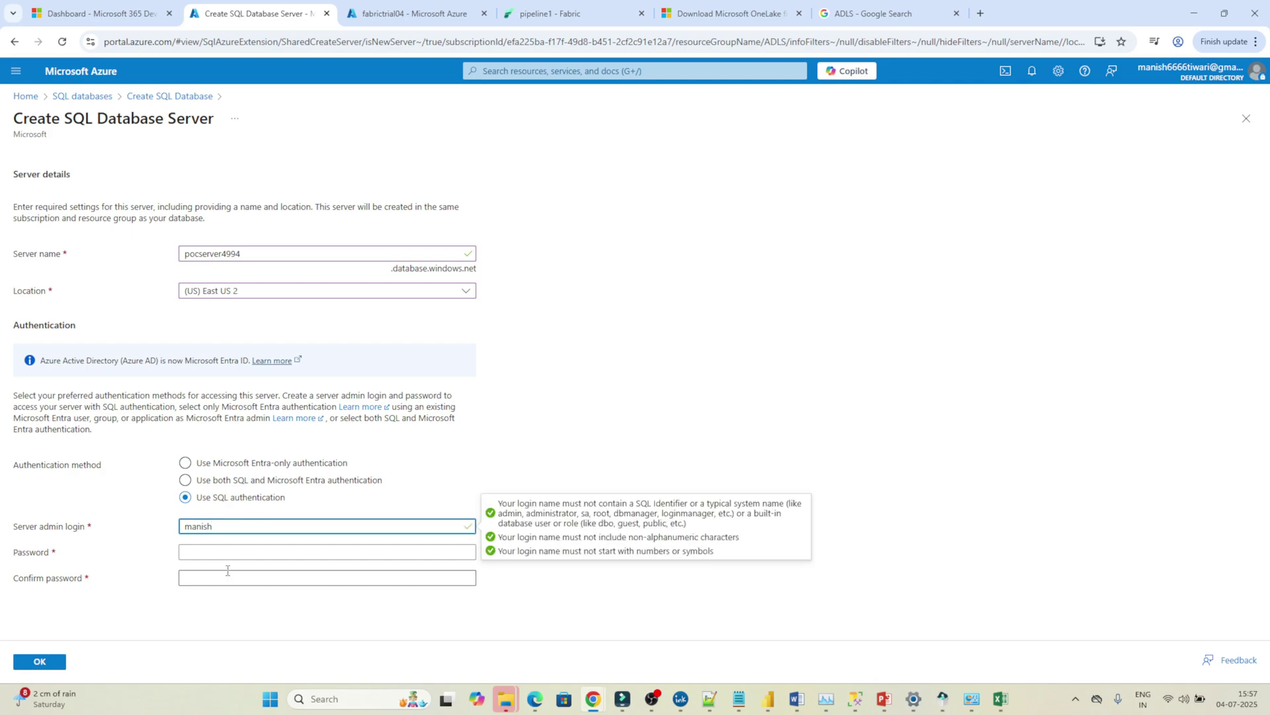
{"action": "key", "text": "ctrl+v"}
{"action": "key", "text": "Tab"}
{"action": "key", "text": "ctrl+v"}
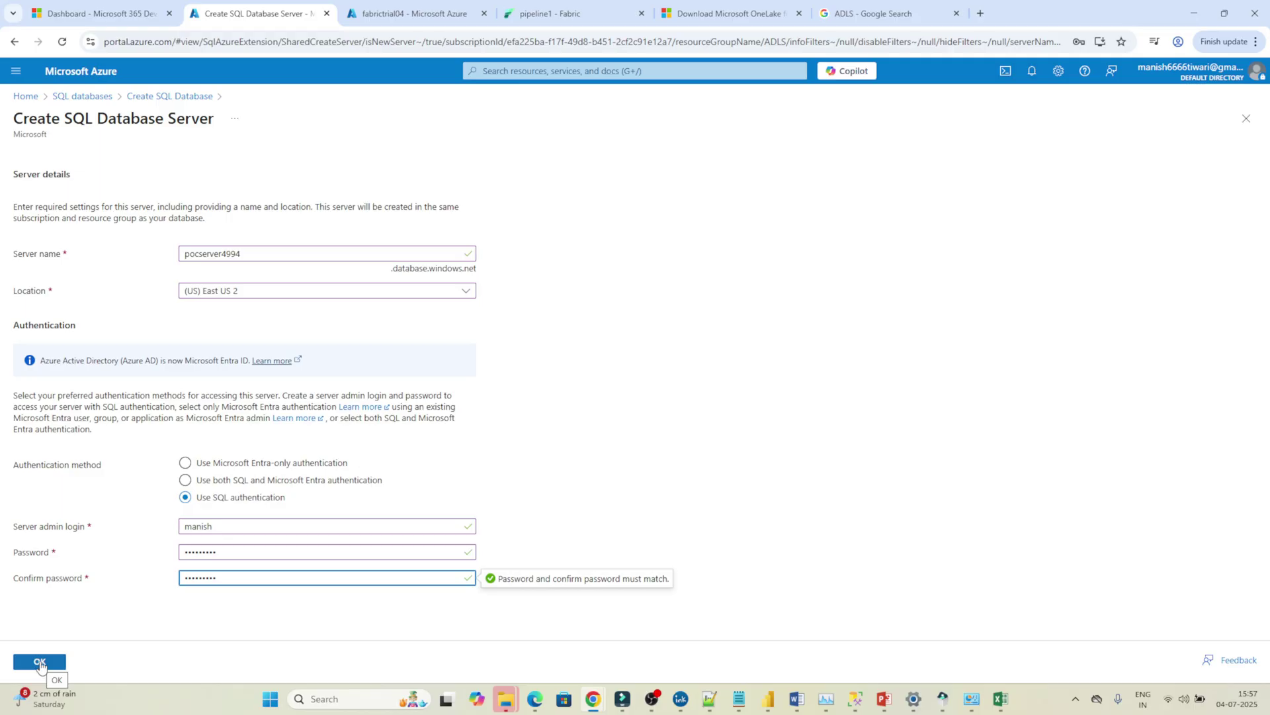
{"action": "left_click", "coordinate": [40, 661]}
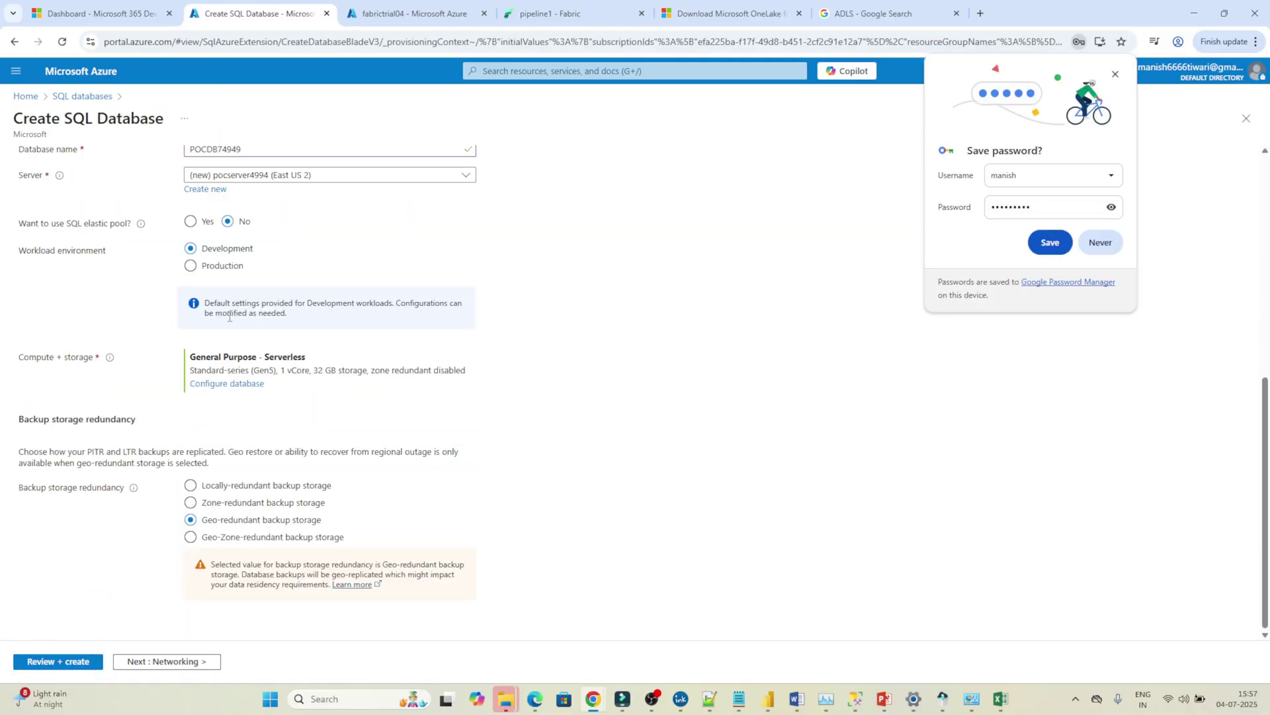
Configure the database compute as Basic service tier with 2 GB maximum data size.
{"action": "left_click", "coordinate": [208, 384]}
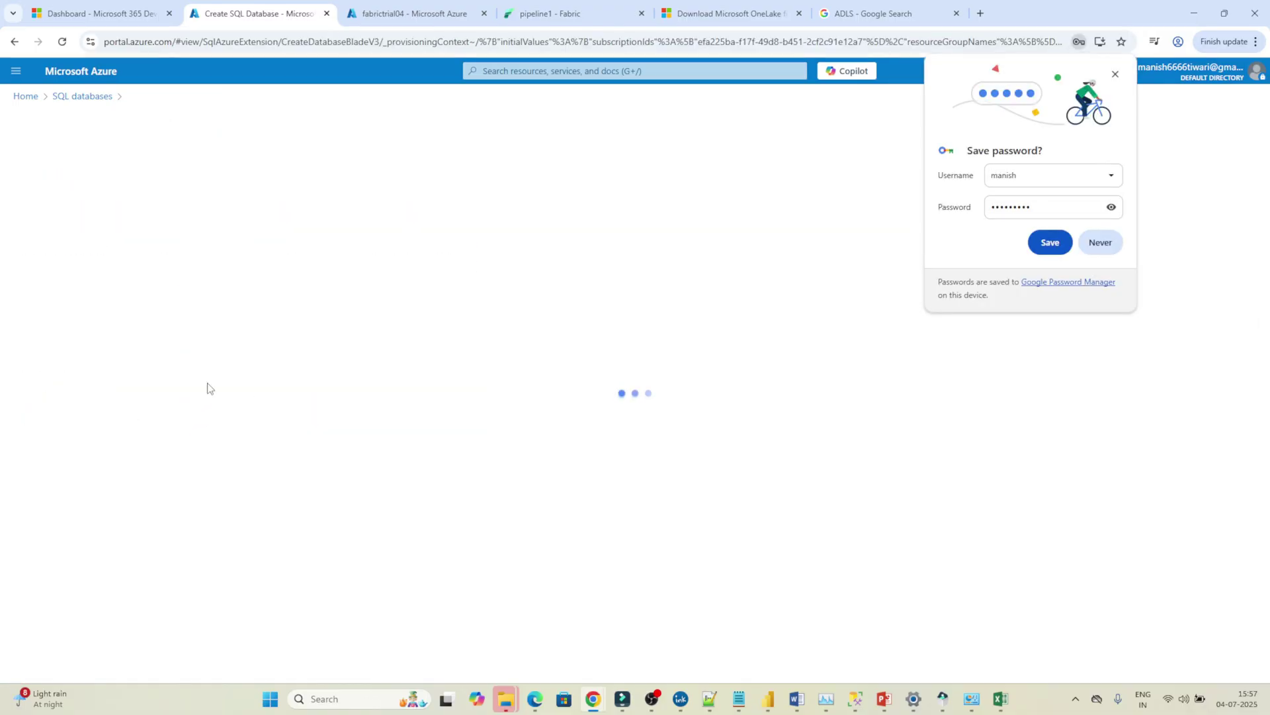
{"action": "left_click", "coordinate": [296, 310]}
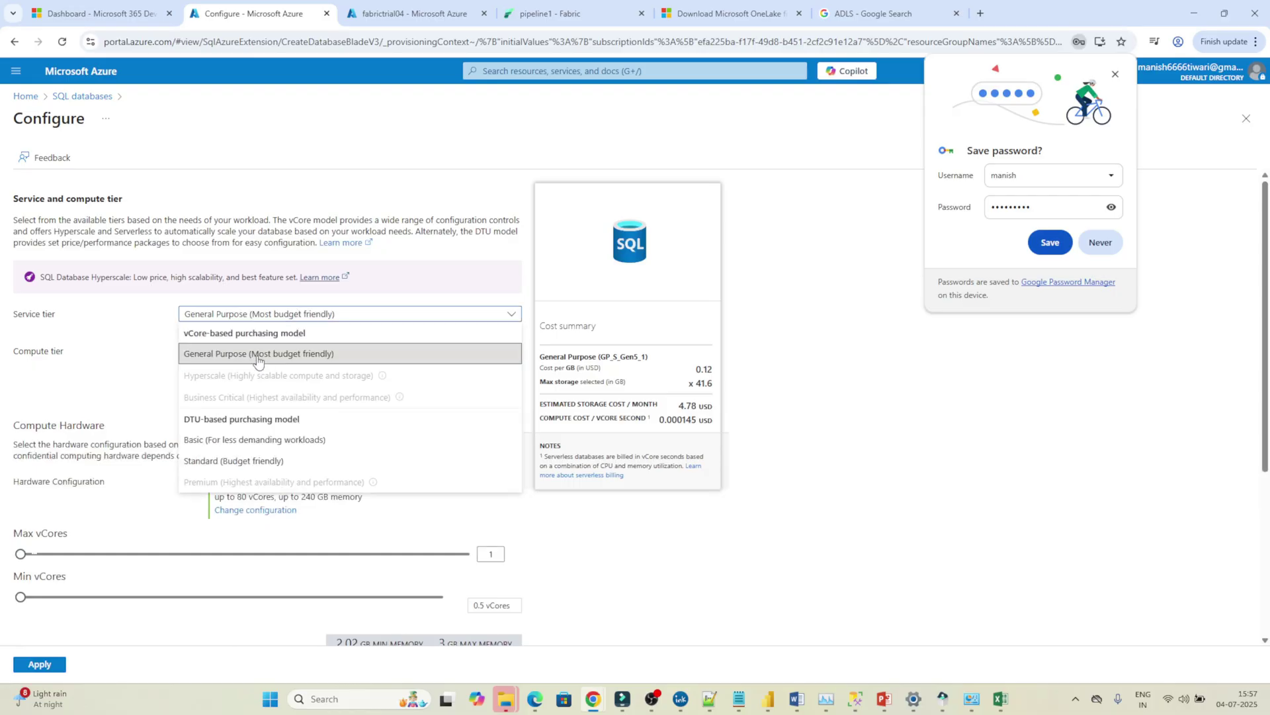
{"action": "left_click", "coordinate": [222, 442]}
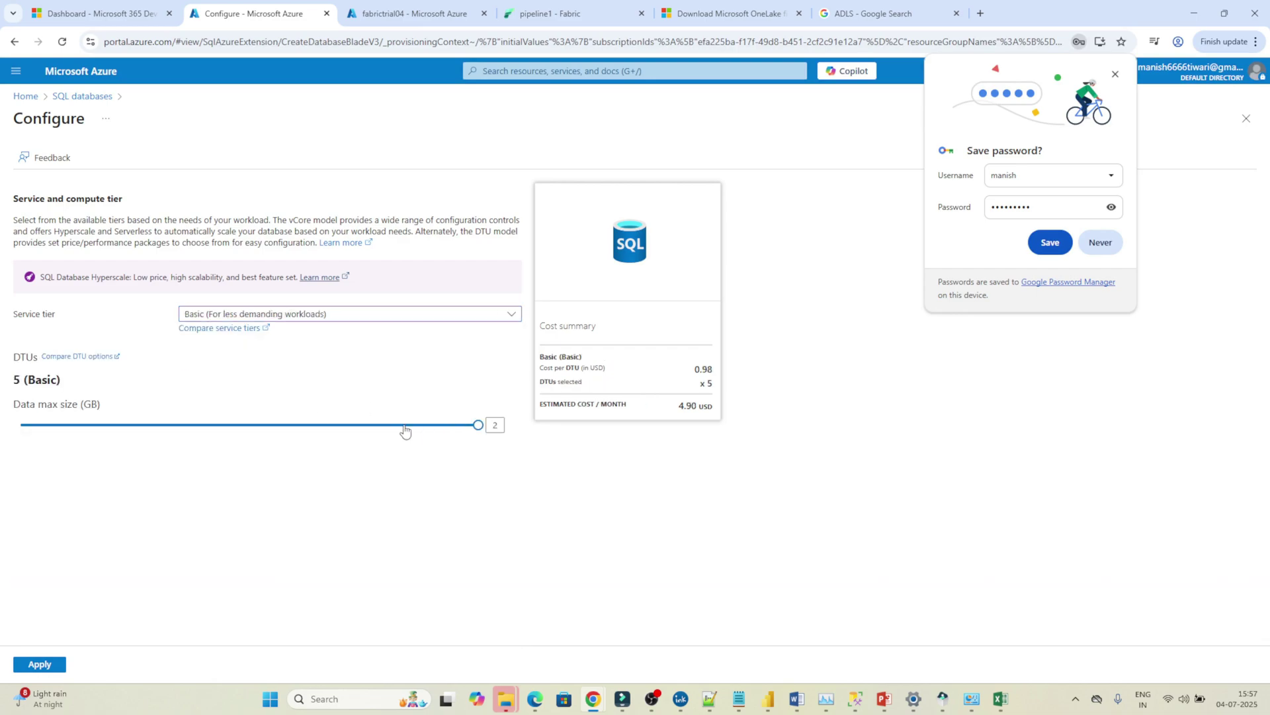
{"action": "mouse_move", "coordinate": [476, 426]}
{"action": "left_mouse_down"}
{"action": "mouse_move", "coordinate": [325, 425]}
{"action": "mouse_move", "coordinate": [478, 425]}
{"action": "left_mouse_up"}
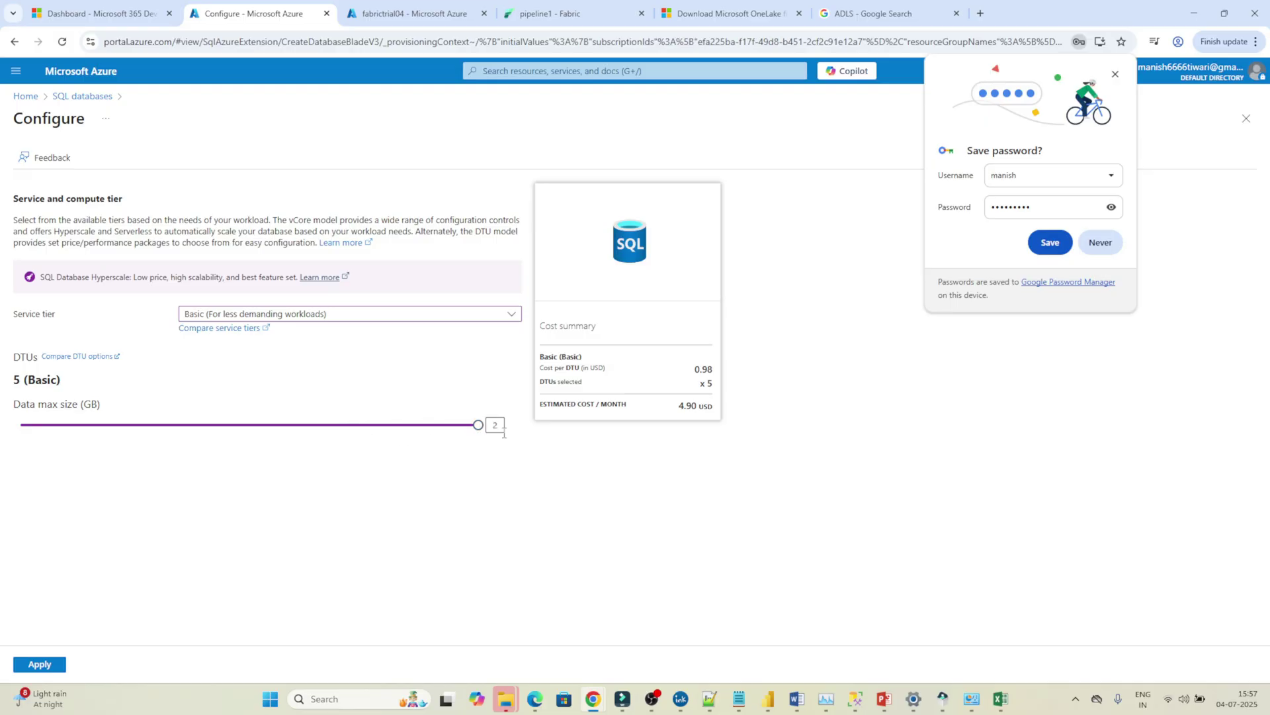
{"action": "left_click", "coordinate": [39, 663]}
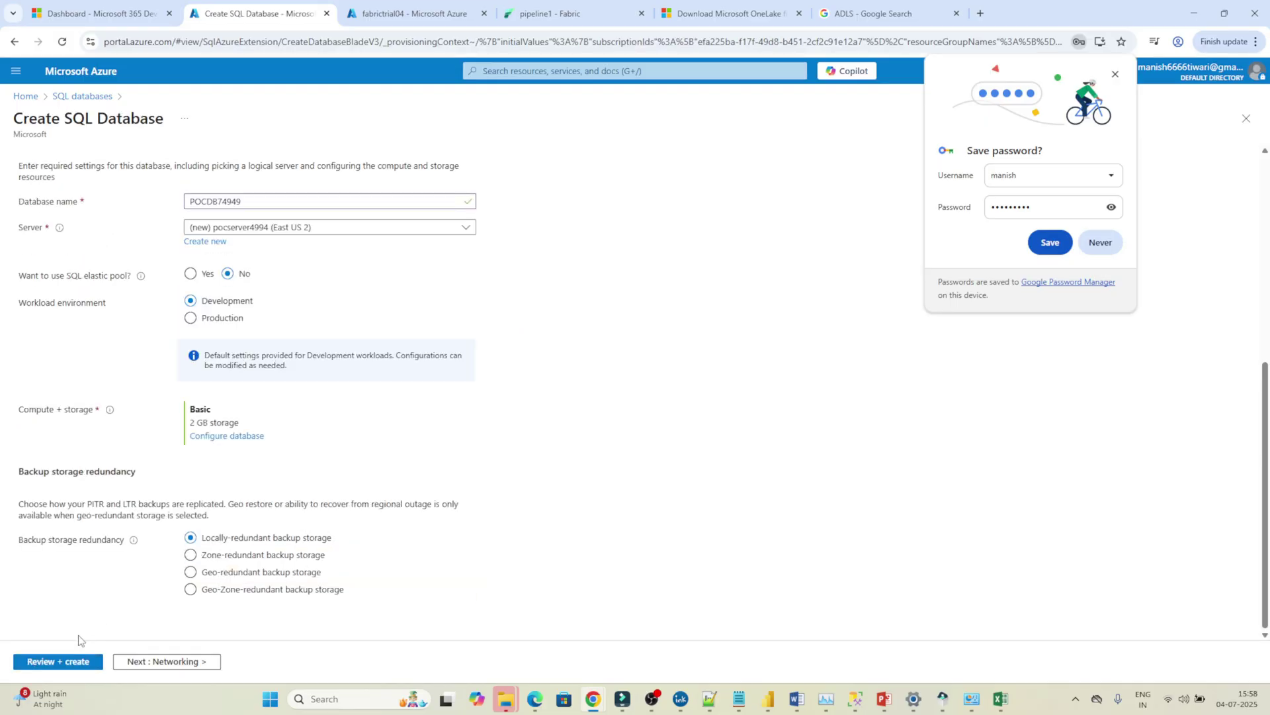
Use a public endpoint, allowing Azure services and the current client IP through the firewall.
{"action": "left_click", "coordinate": [127, 659]}
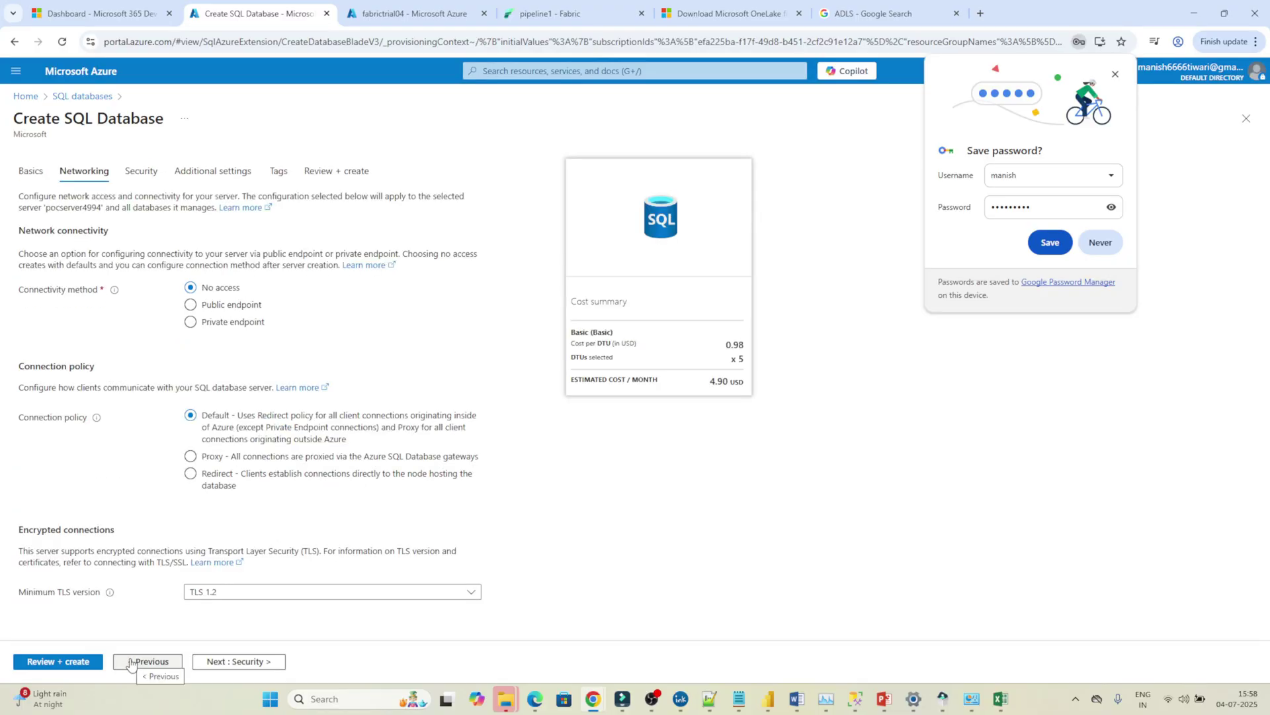
{"action": "left_click", "coordinate": [220, 308]}
{"action": "left_click", "coordinate": [254, 428]}
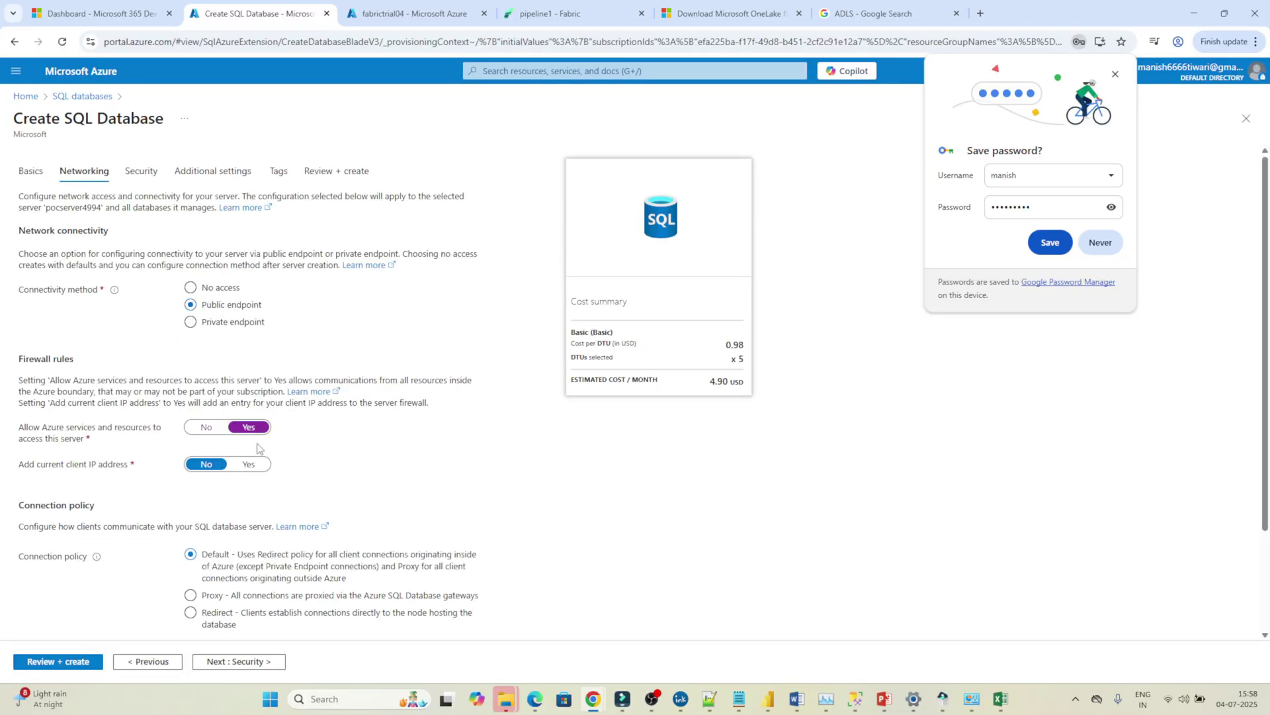
{"action": "left_click", "coordinate": [249, 464]}
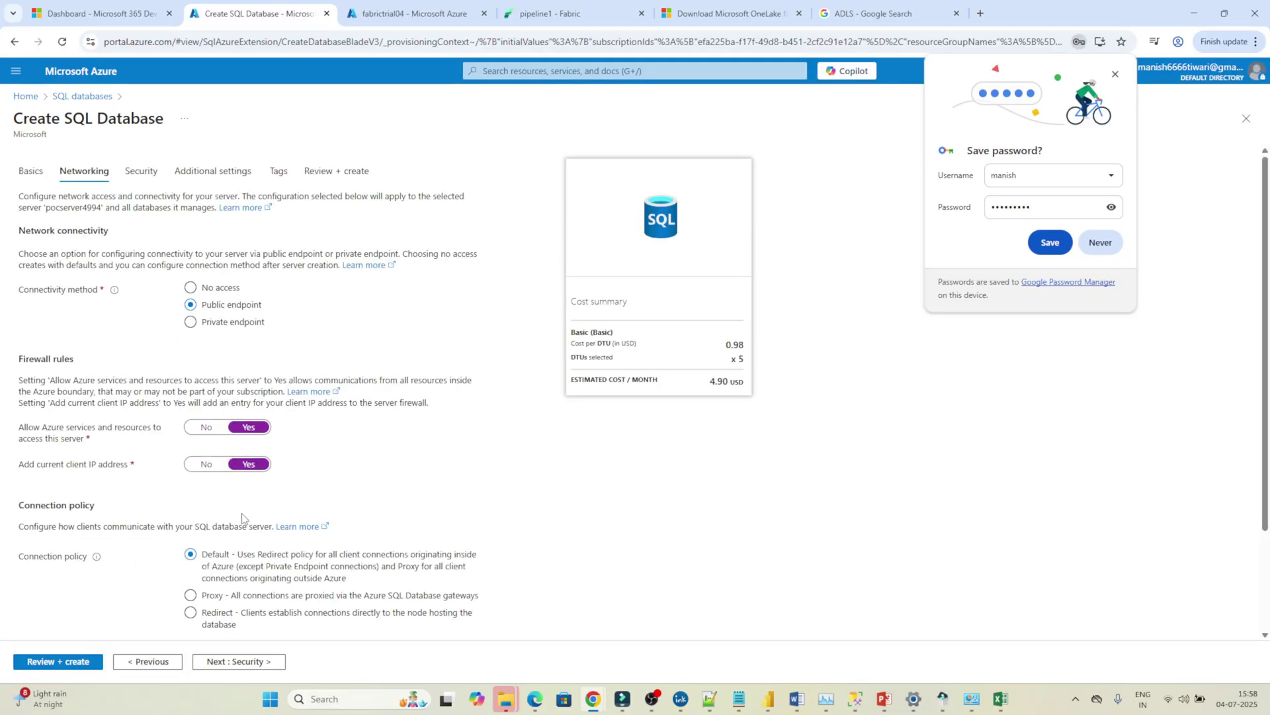
Enable the Defender for SQL free trial and continue to Additional settings.
{"action": "left_click", "coordinate": [228, 662]}
{"action": "left_click", "coordinate": [218, 278]}
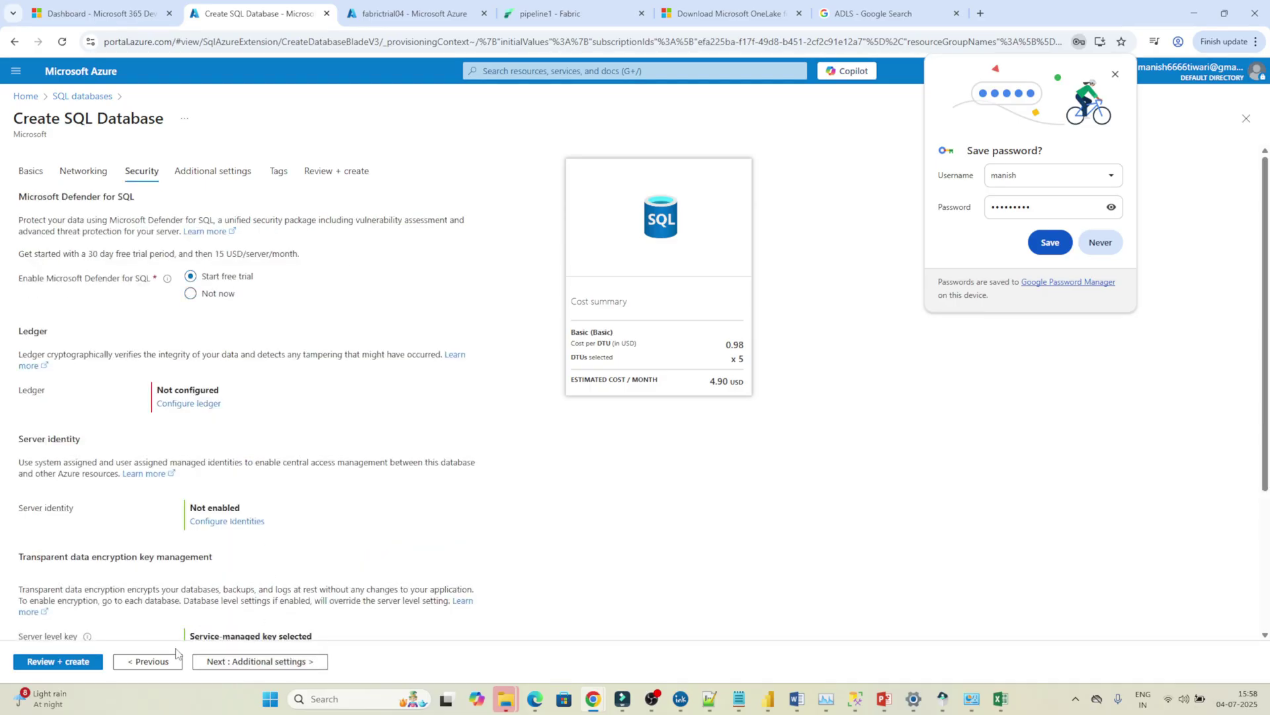
{"action": "left_click", "coordinate": [232, 661]}
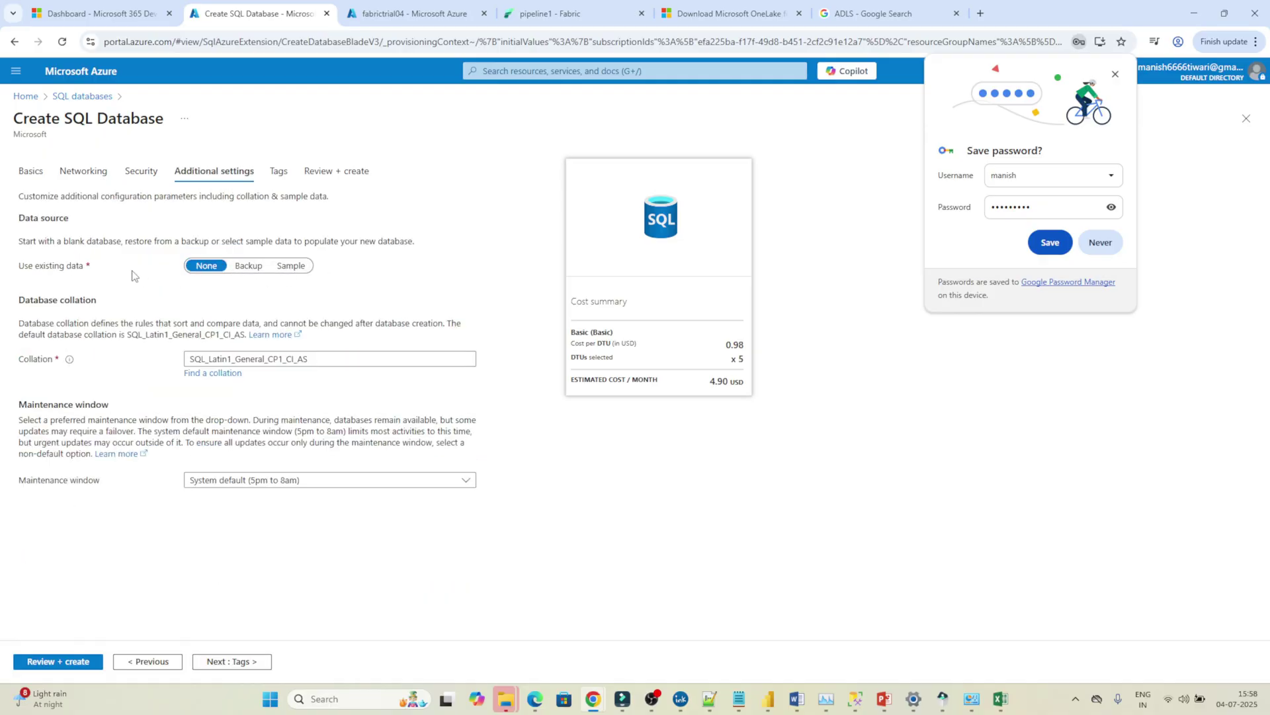
Populate the database with AdventureWorksLT sample data and create it after review.
{"action": "left_click", "coordinate": [285, 266]}
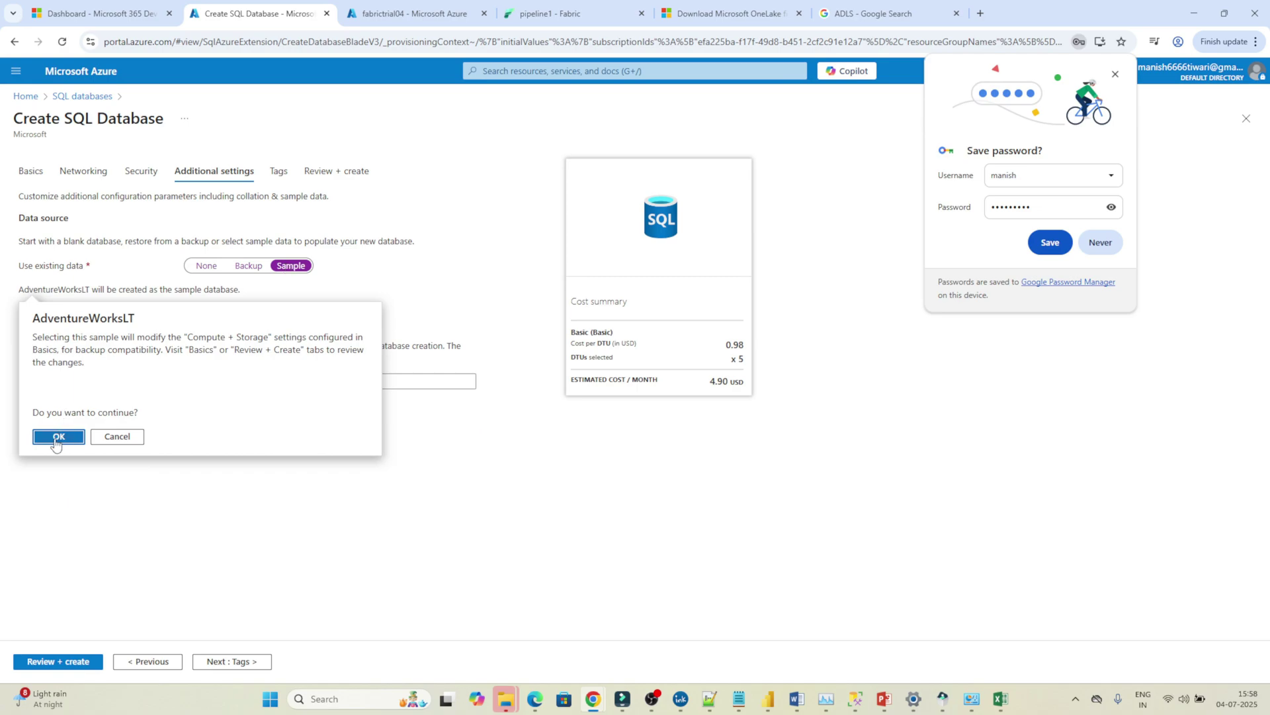
{"action": "left_click", "coordinate": [57, 438]}
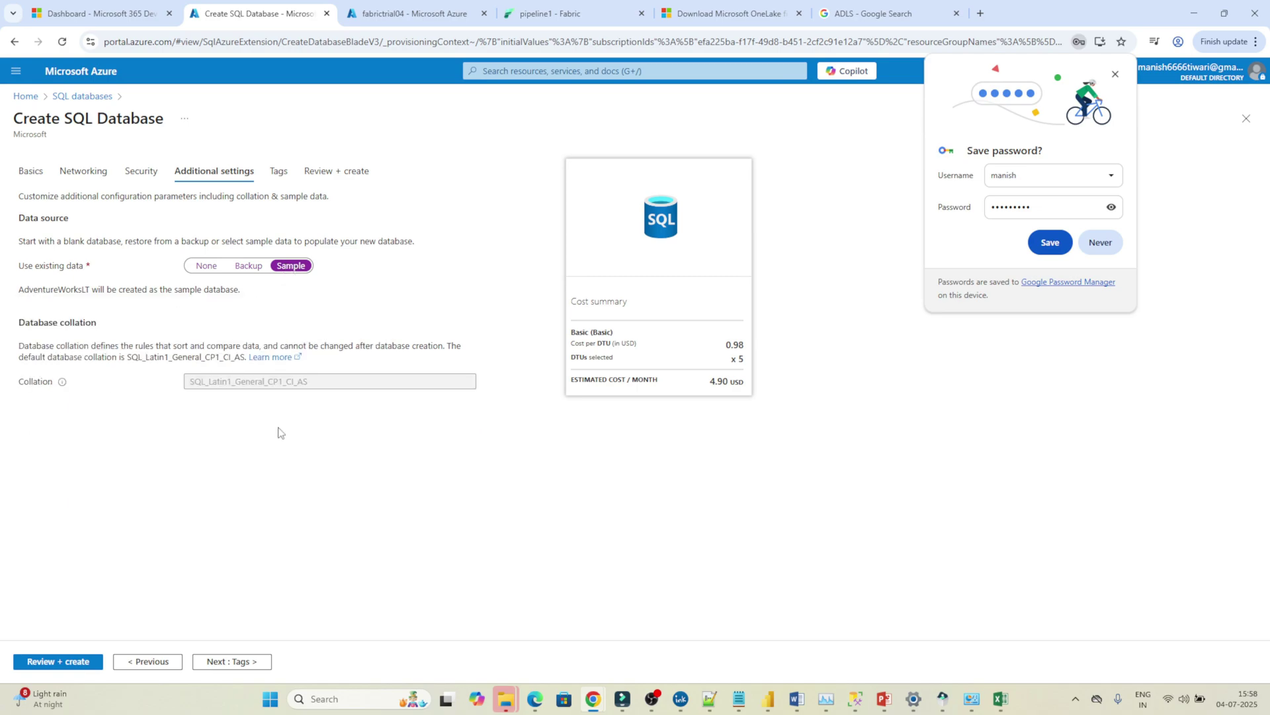
{"action": "left_click", "coordinate": [222, 665]}
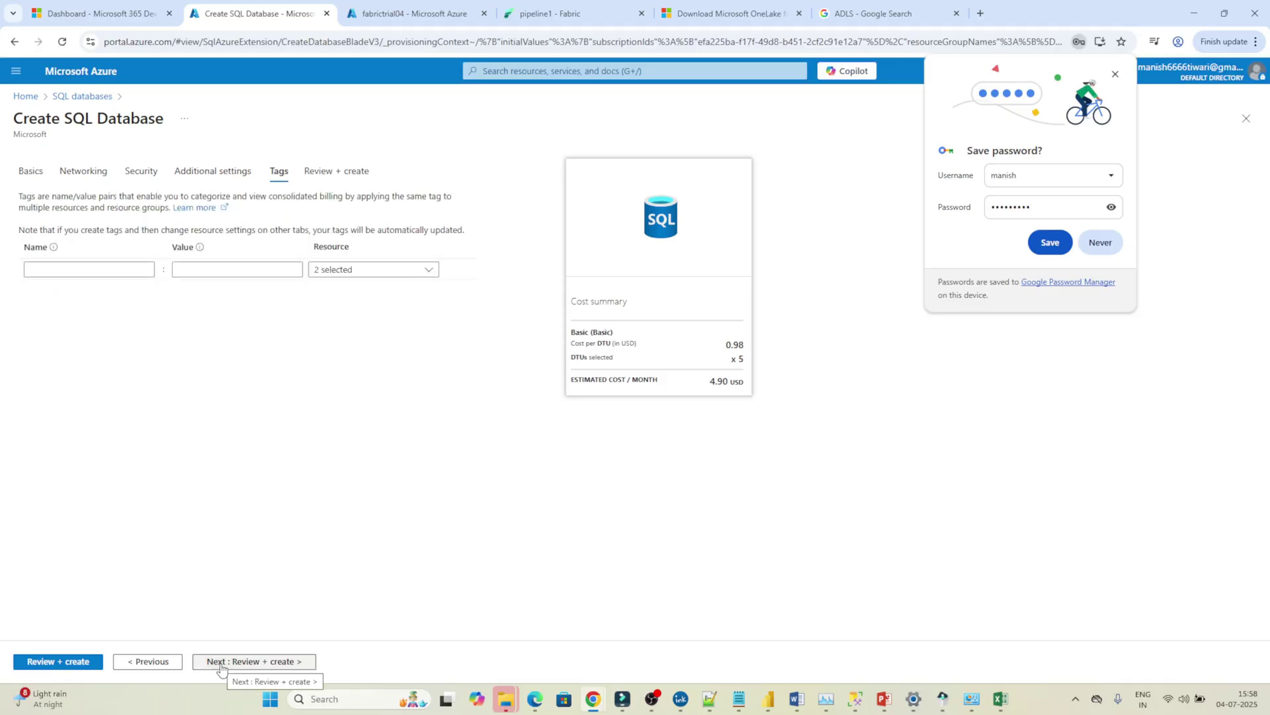
{"action": "left_click", "coordinate": [222, 661]}
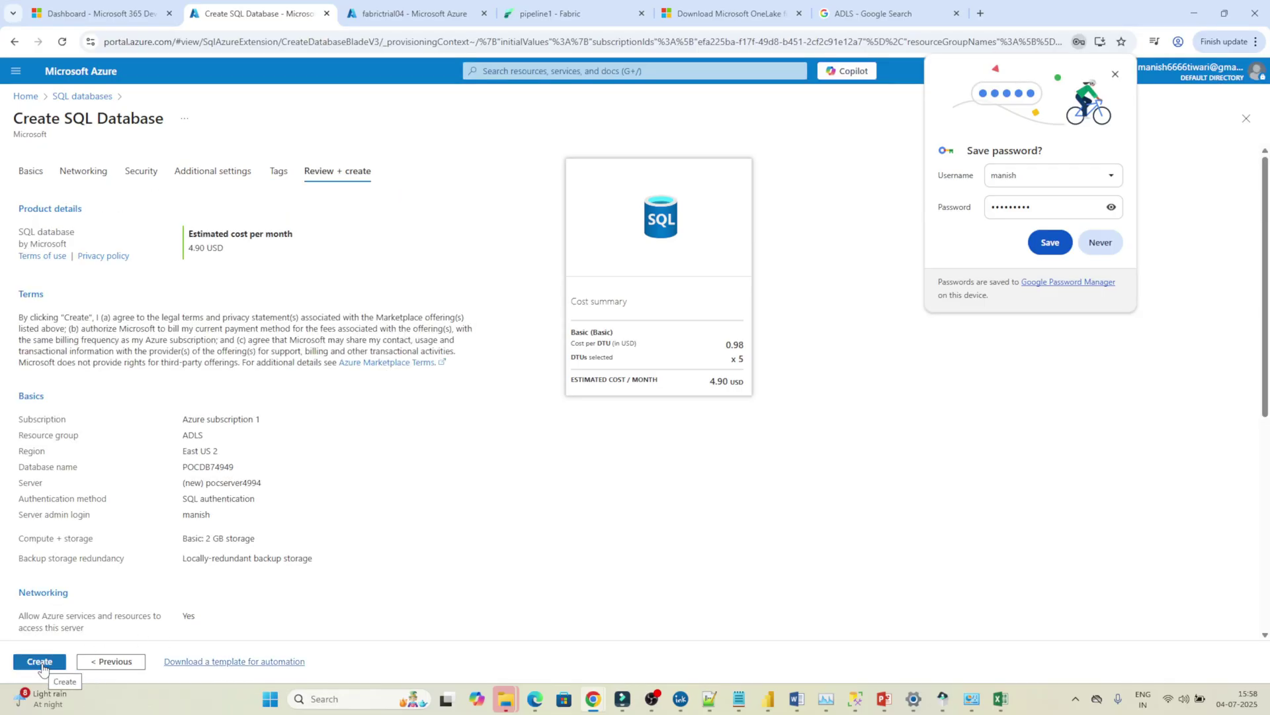
{"action": "left_click", "coordinate": [41, 663]}
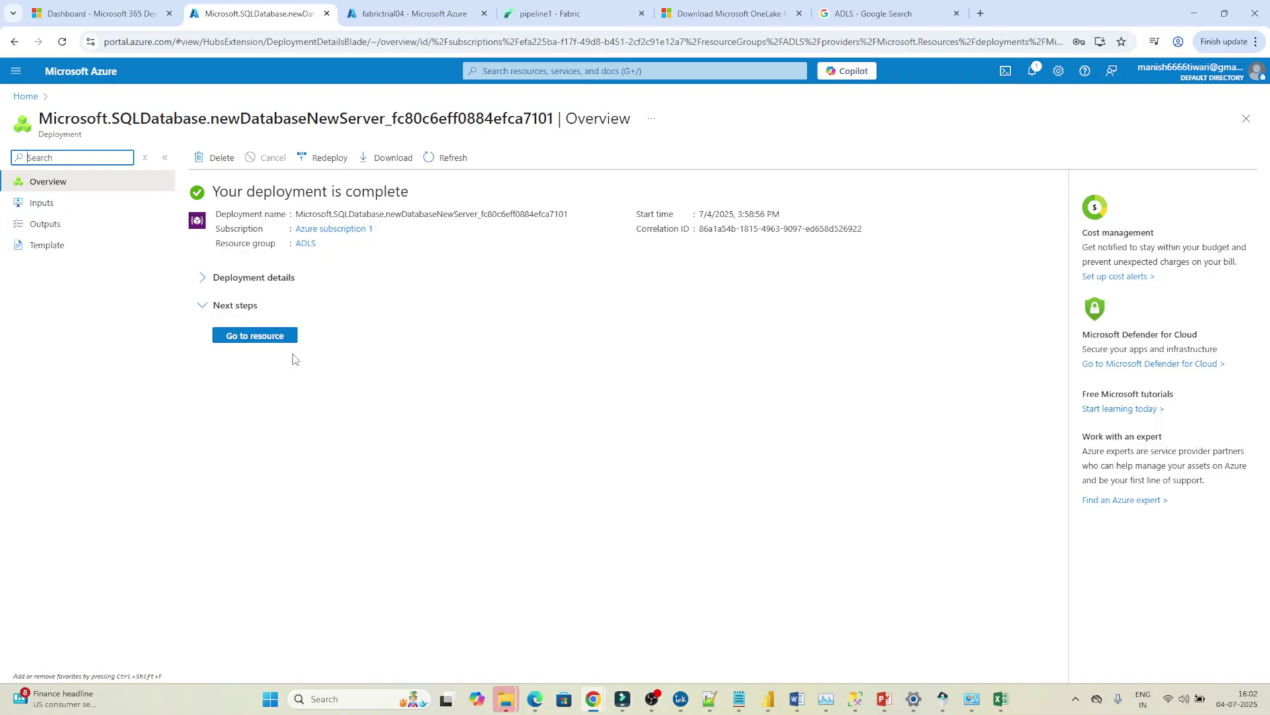
Sign in to the POCDB74949 query editor with the SQL login password.
{"action": "left_click", "coordinate": [265, 341]}
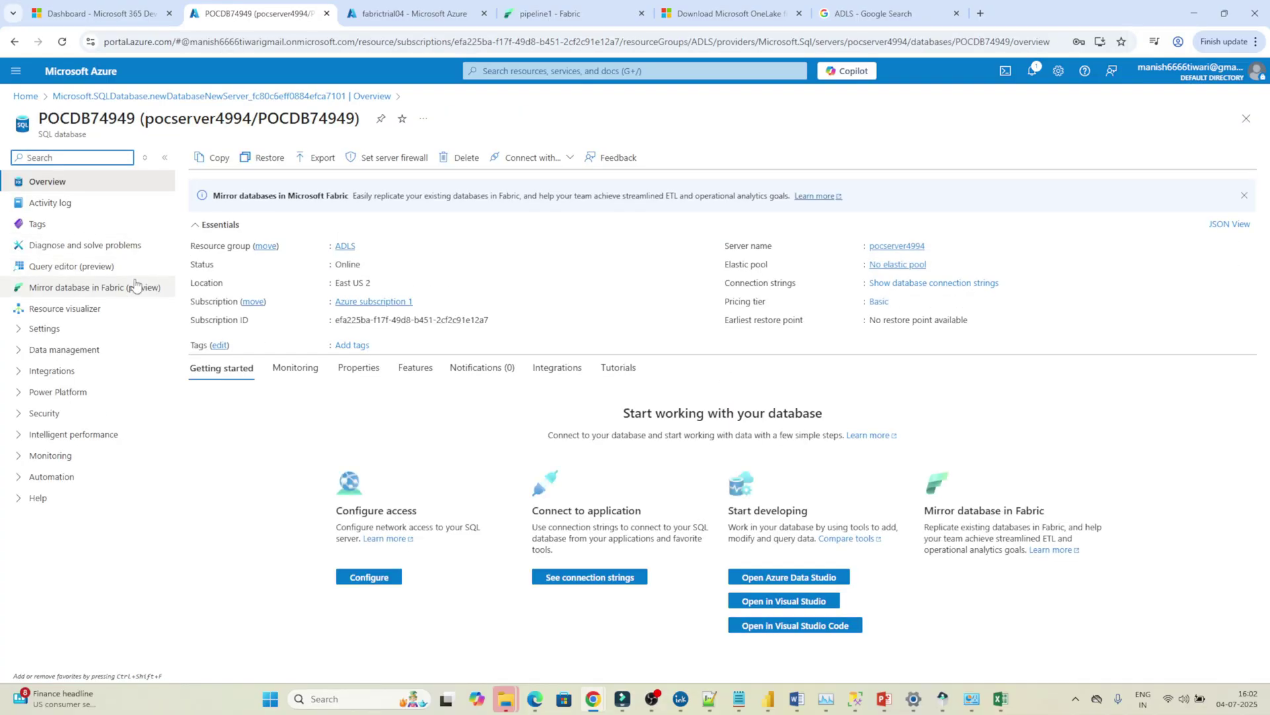
{"action": "left_click", "coordinate": [56, 268]}
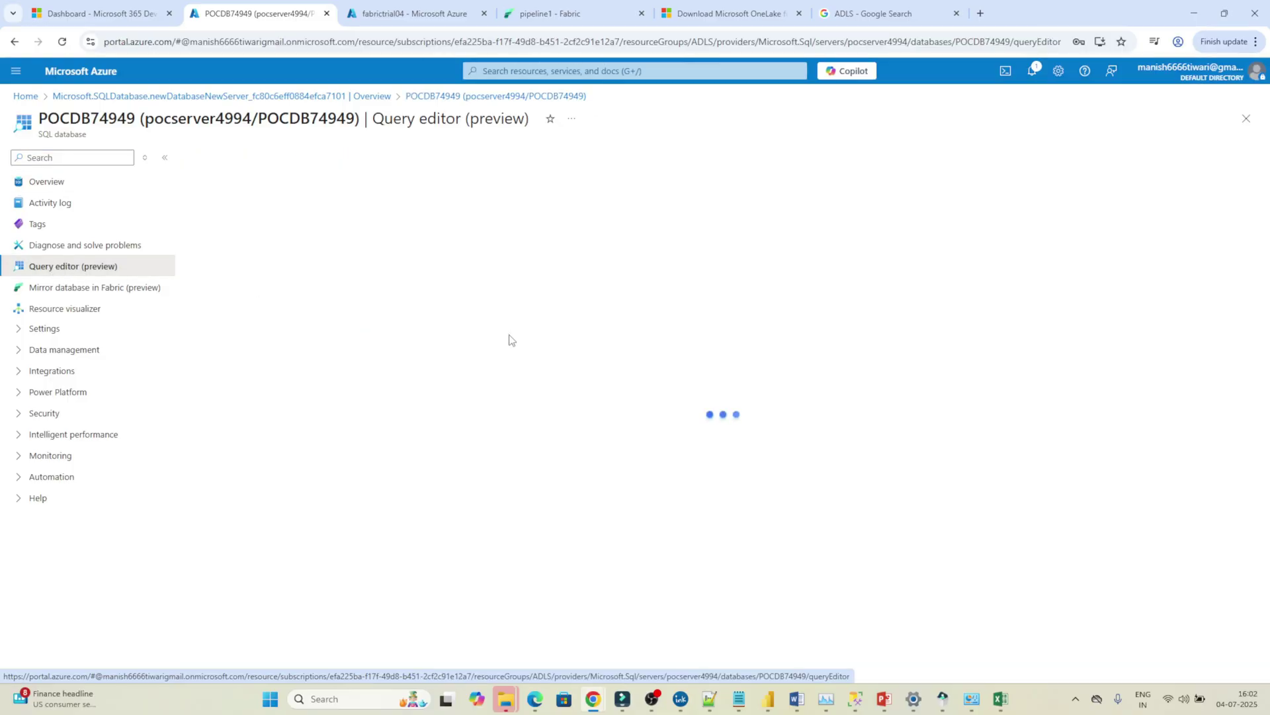
{"action": "left_click", "coordinate": [527, 398]}
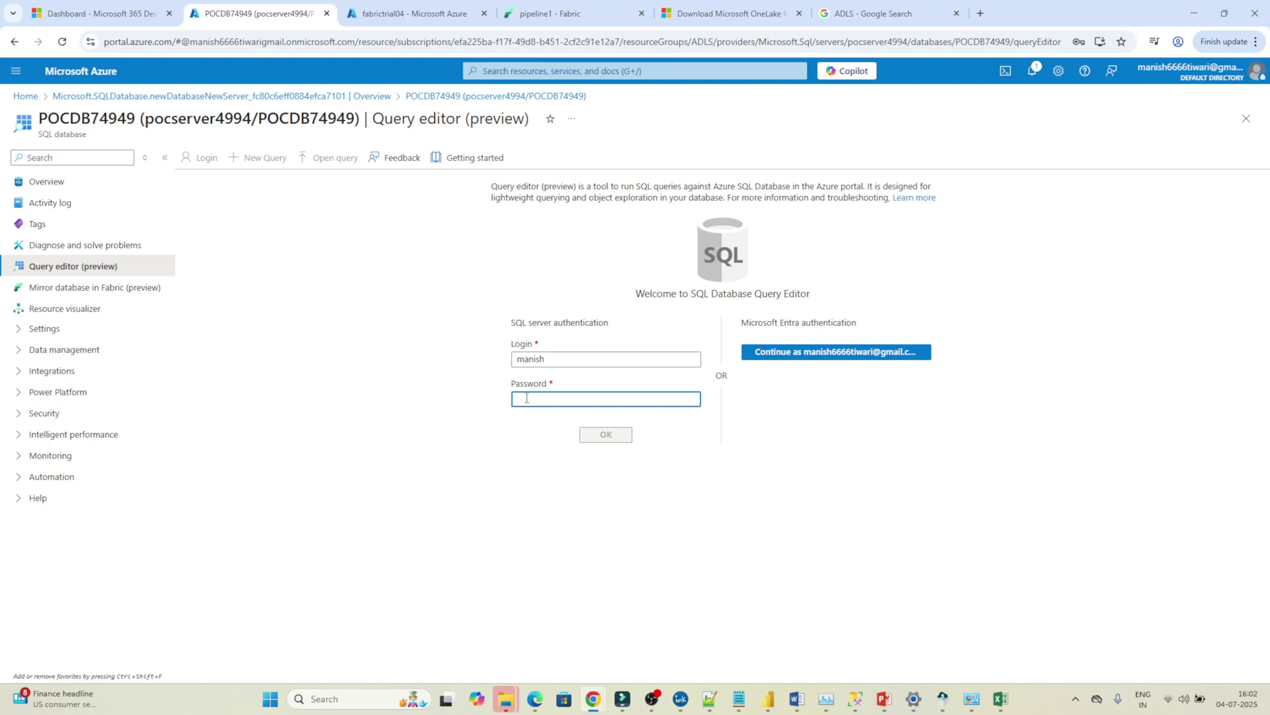
{"action": "type", "text": "••"}
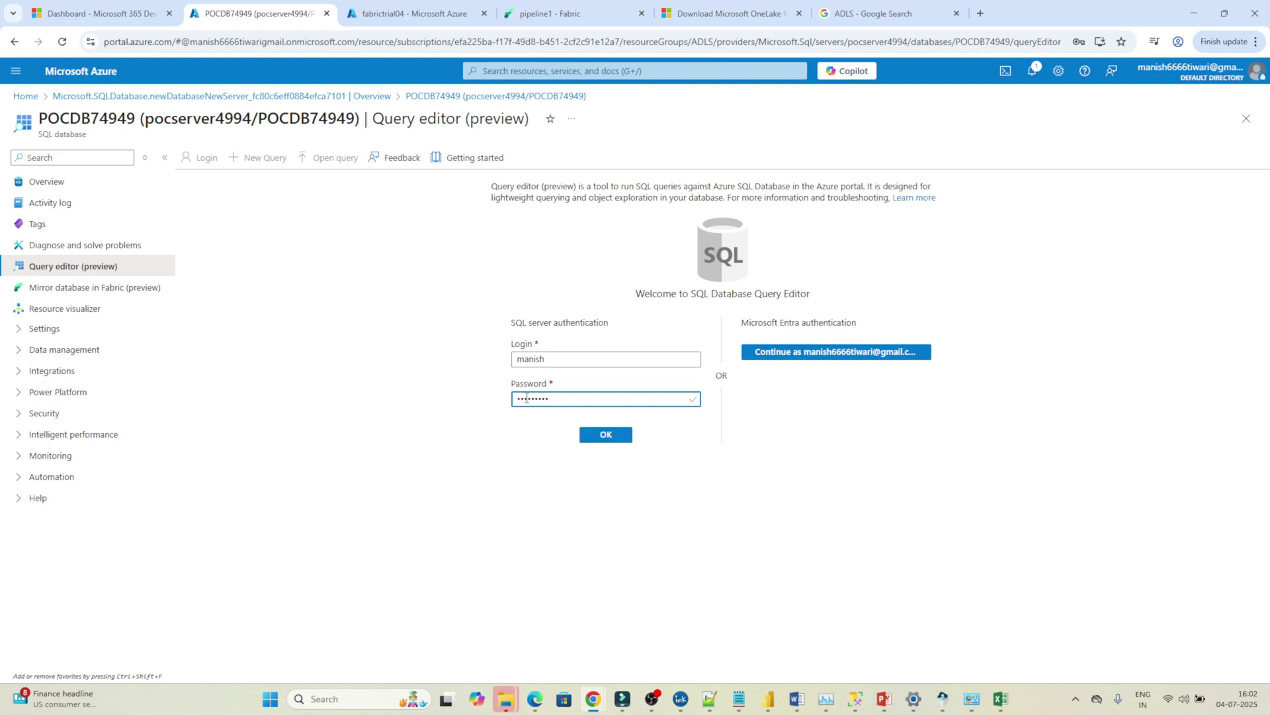
{"action": "left_click", "coordinate": [605, 434]}
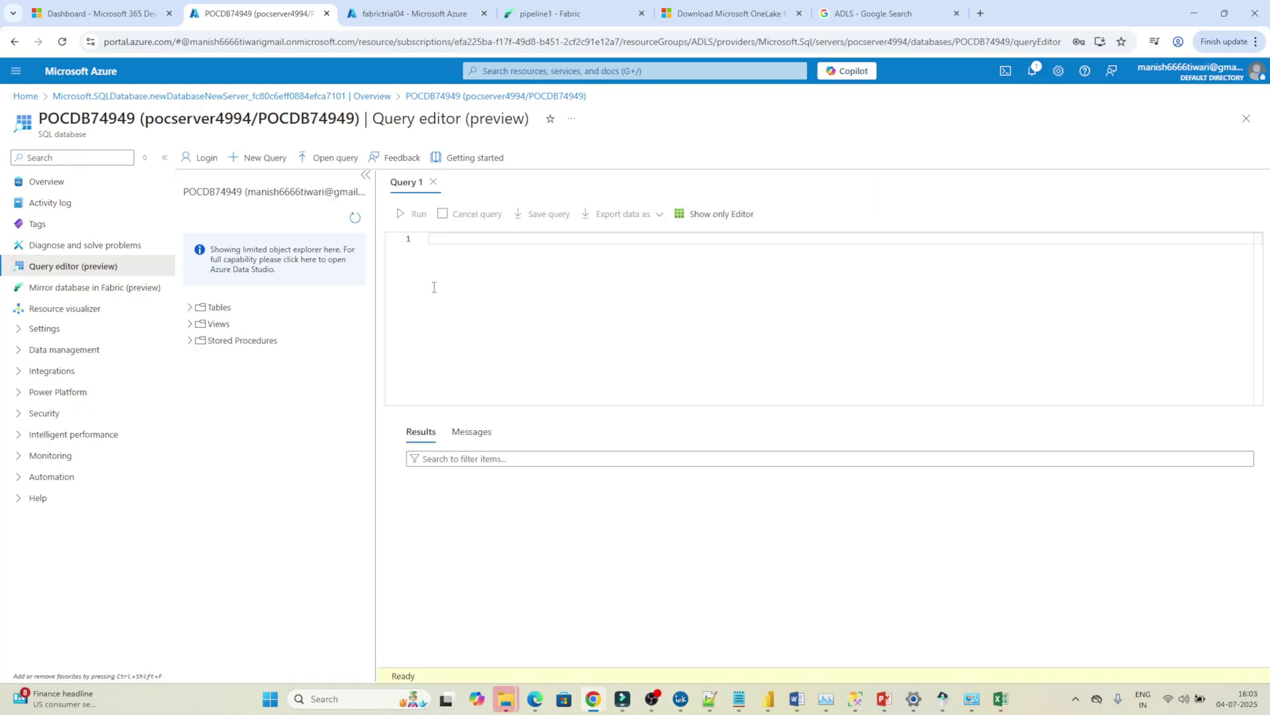
Run select * from [SalesLT].[Customer] and view the returned customer rows.
{"action": "left_click", "coordinate": [190, 307]}
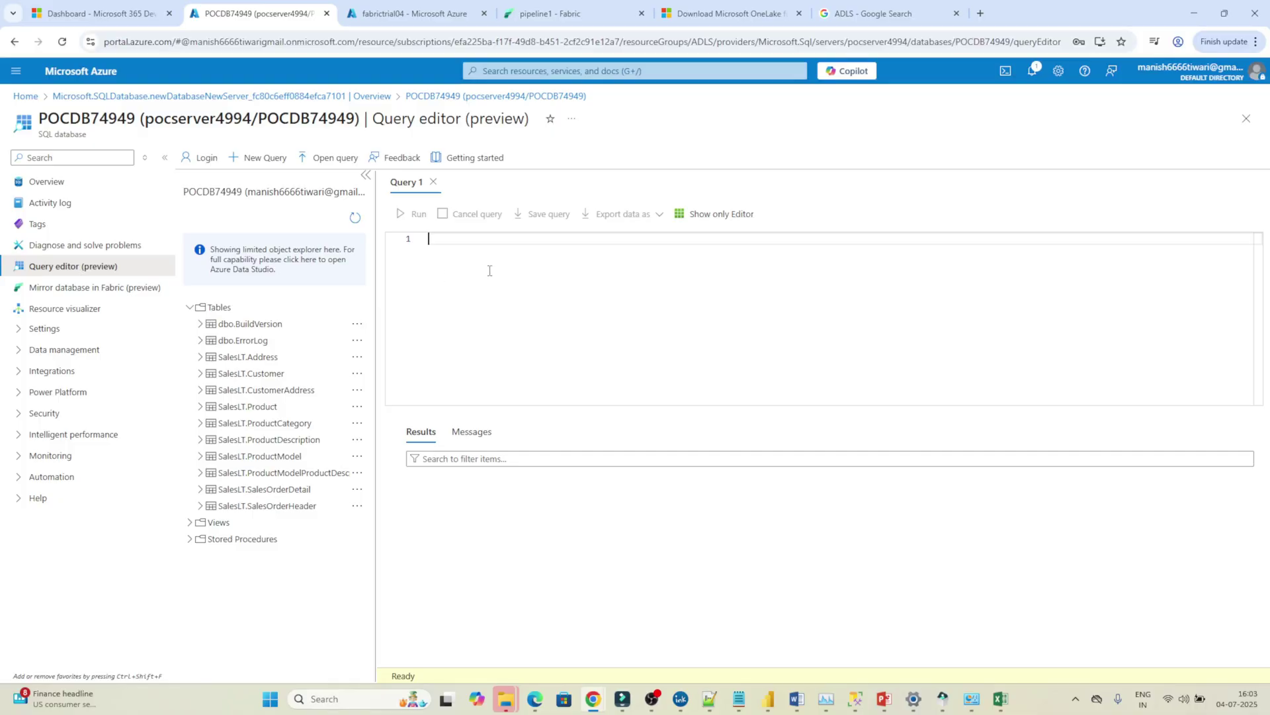
{"action": "type", "text": "select * from sam"}
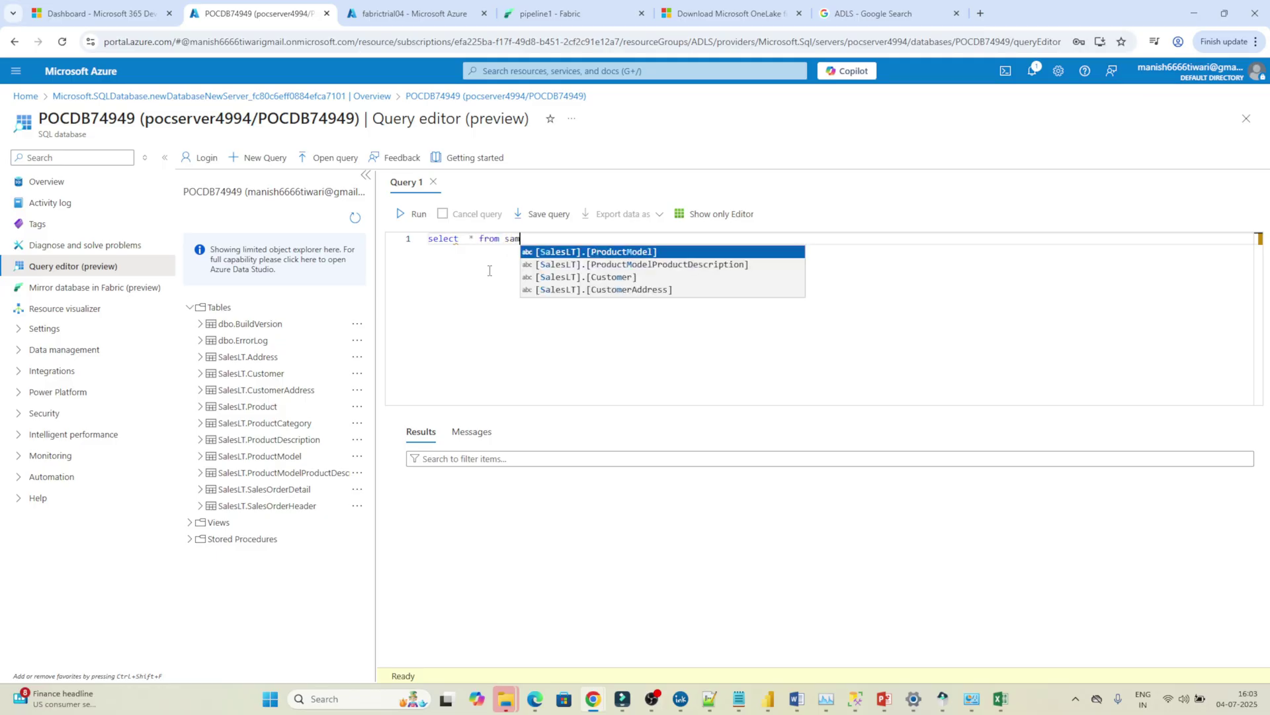
{"action": "left_click", "coordinate": [577, 277]}
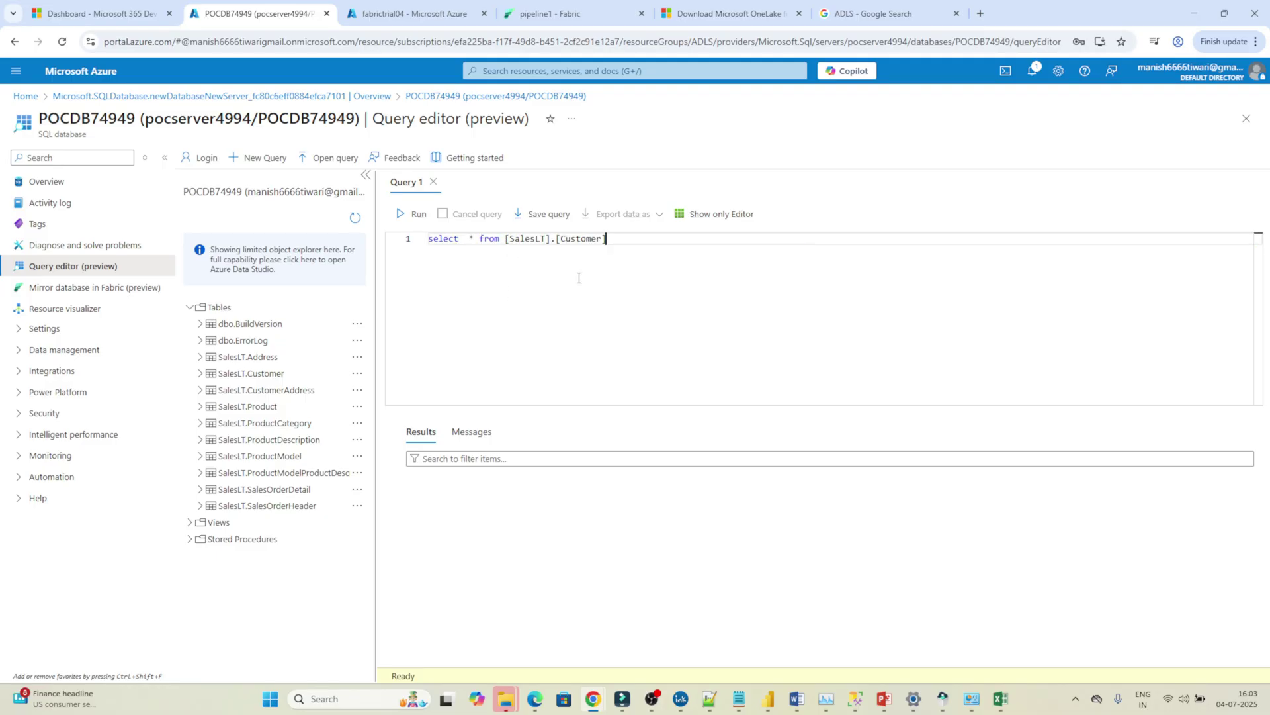
{"action": "left_click", "coordinate": [414, 216]}
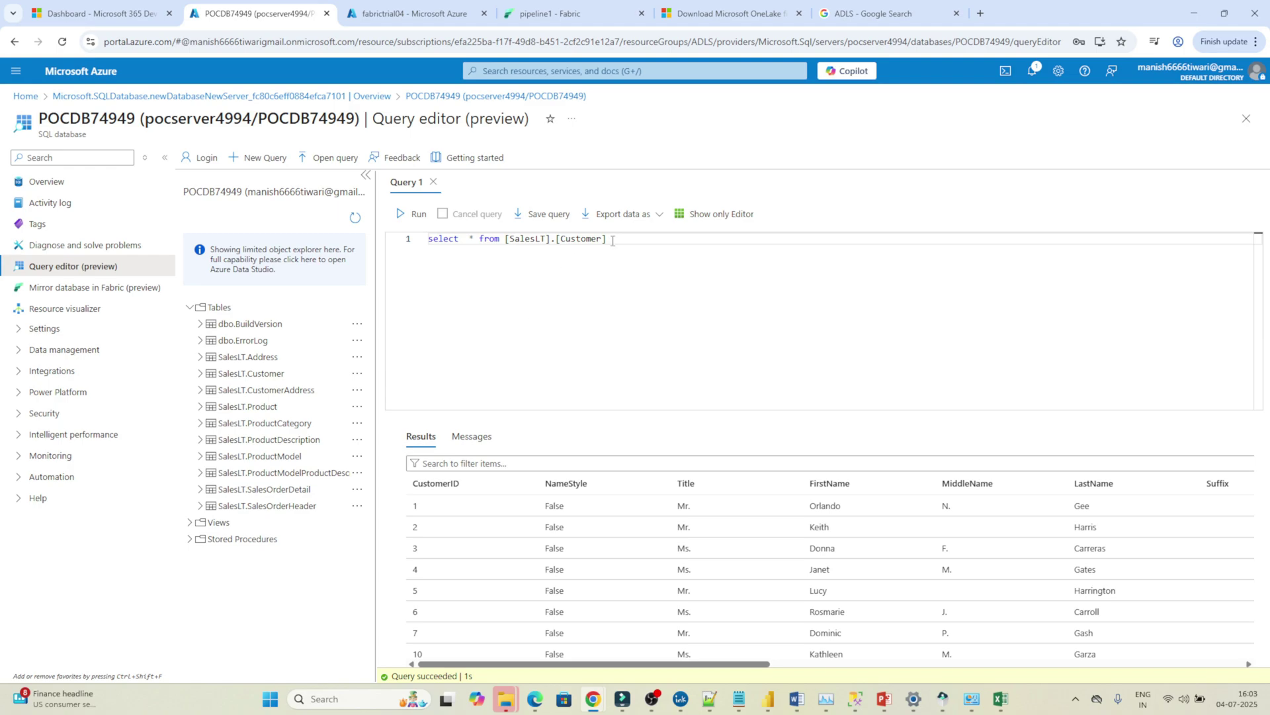
{"action": "left_click_drag", "start_coordinate": [618, 241], "coordinate": [419, 249]}
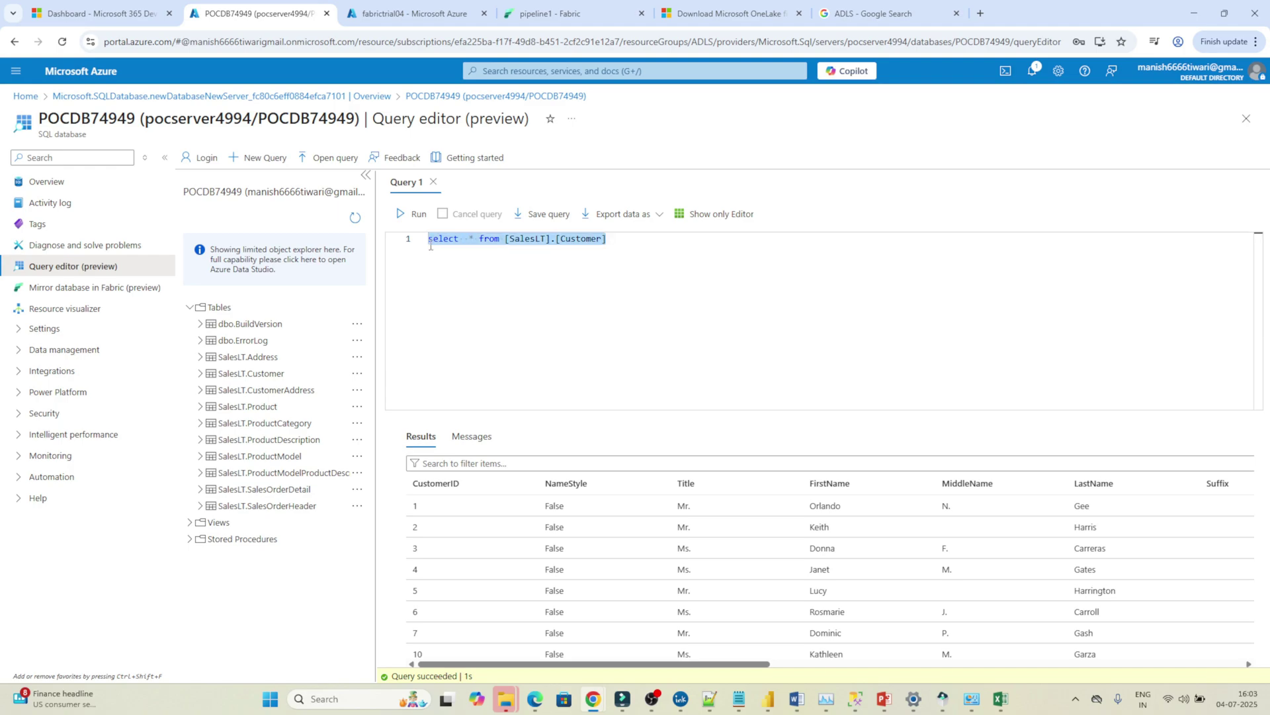
{"action": "left_click", "coordinate": [482, 275]}
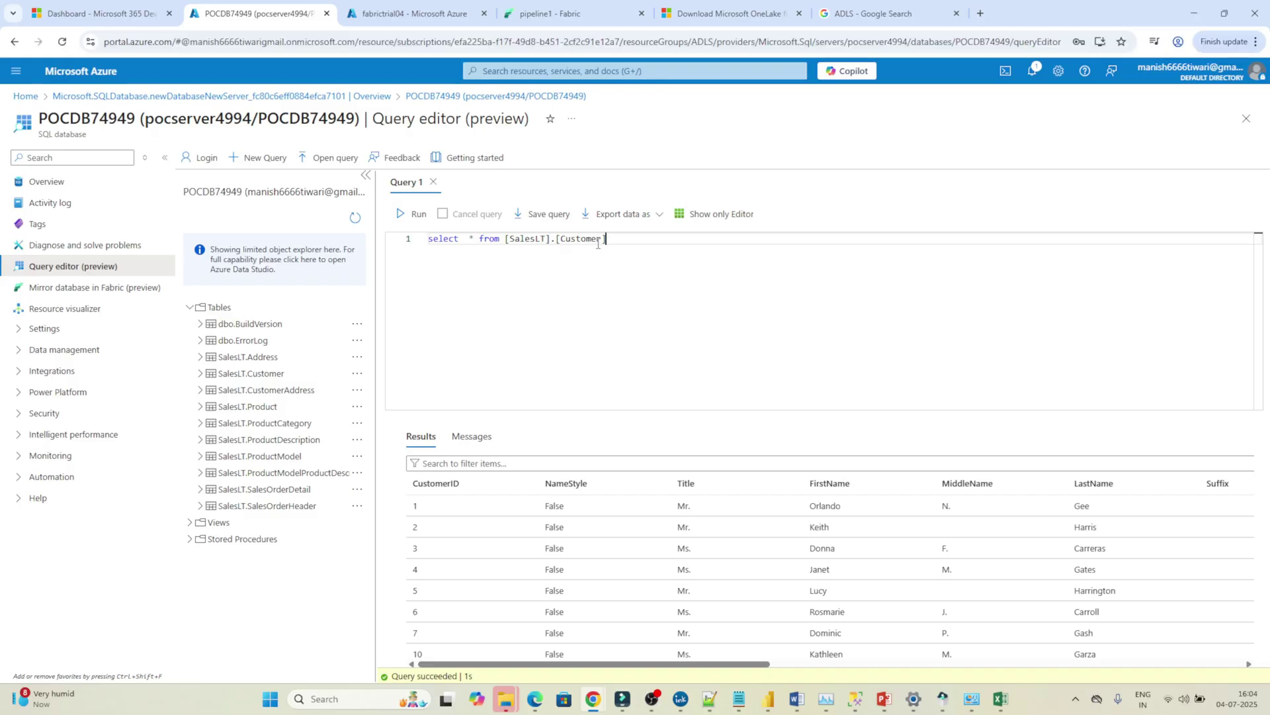
Open the destination lakehouse in the datafactory workspace.
{"action": "left_click", "coordinate": [549, 8]}
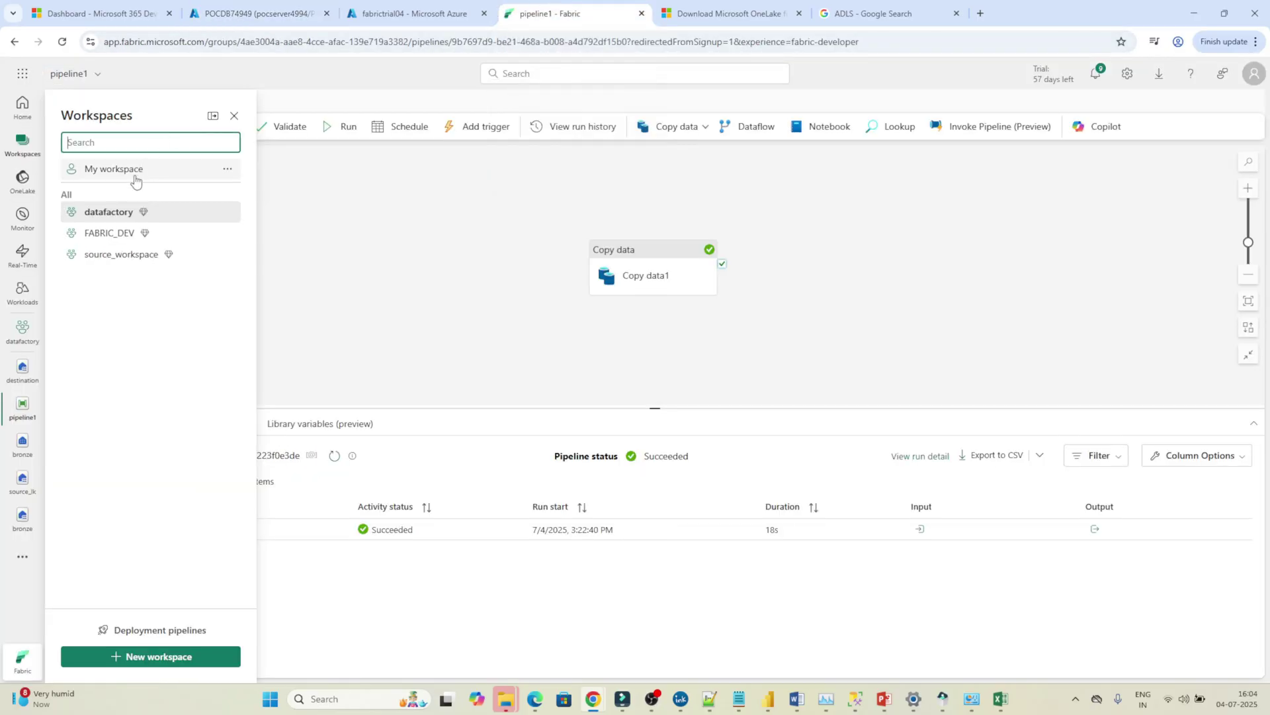
{"action": "left_click", "coordinate": [106, 215]}
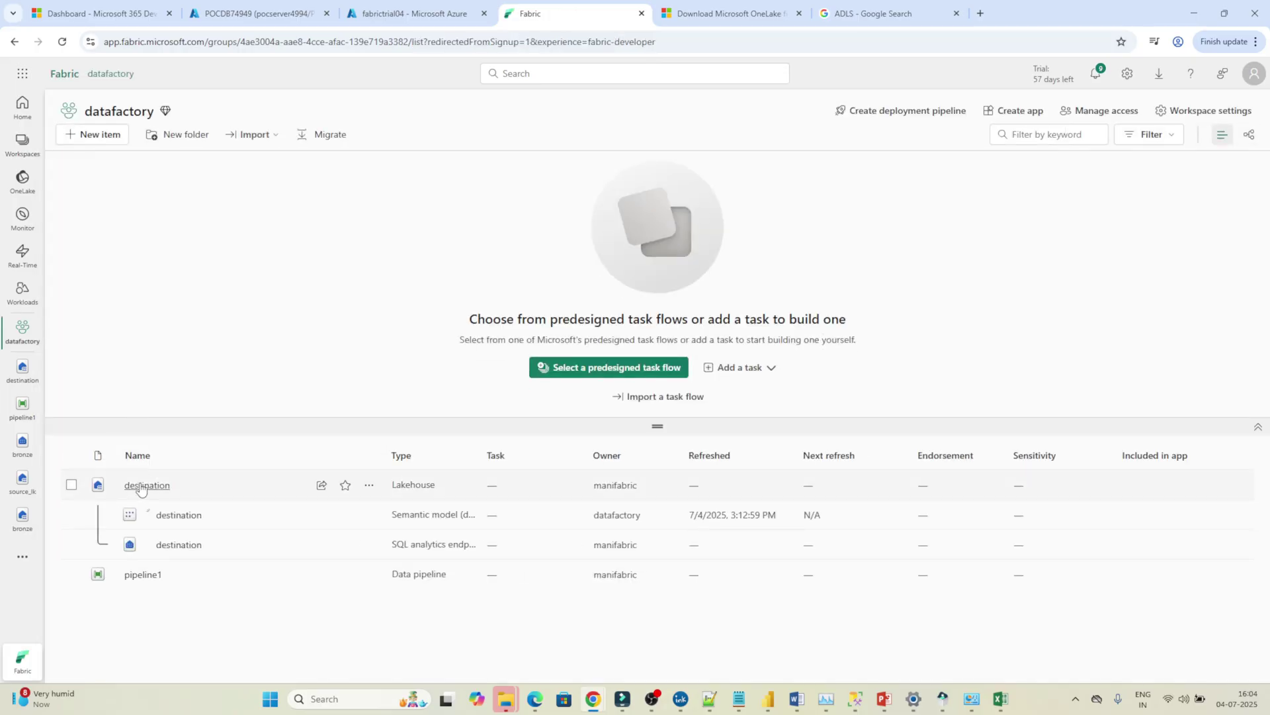
{"action": "left_click", "coordinate": [147, 487]}
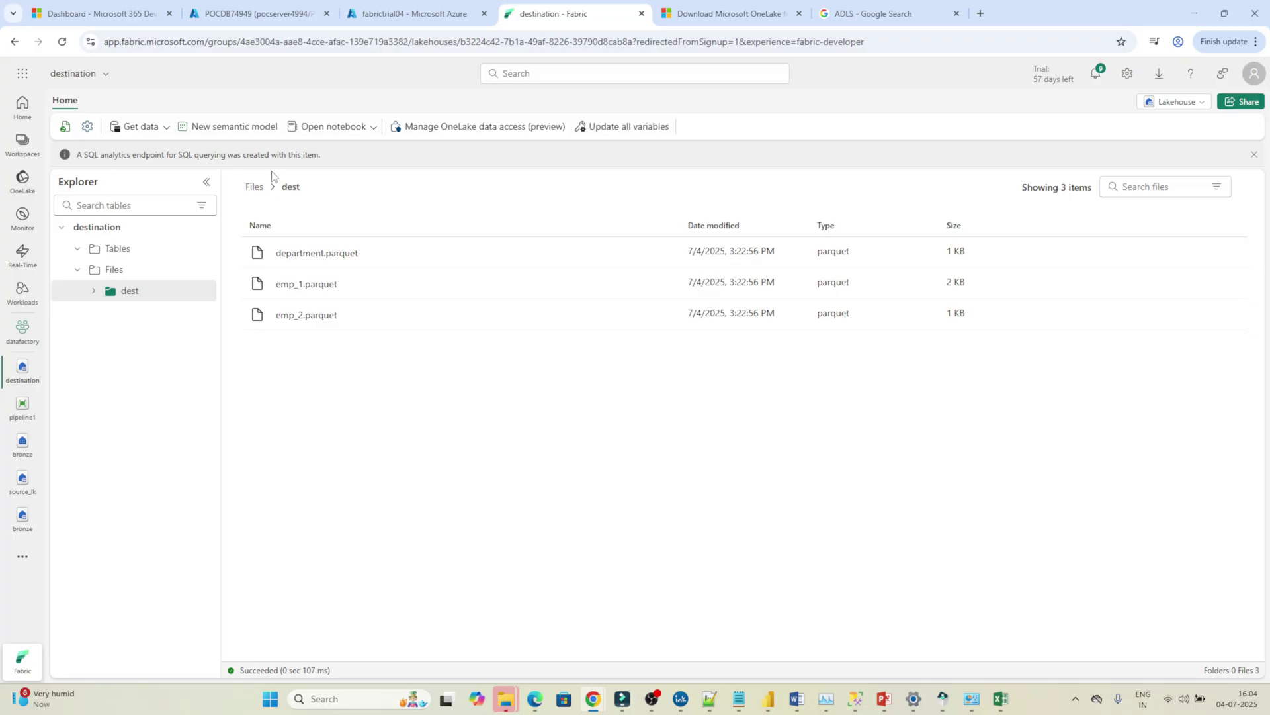
Create a new data pipeline named pipeline2 in the datafactory workspace.
{"action": "left_click", "coordinate": [23, 141]}
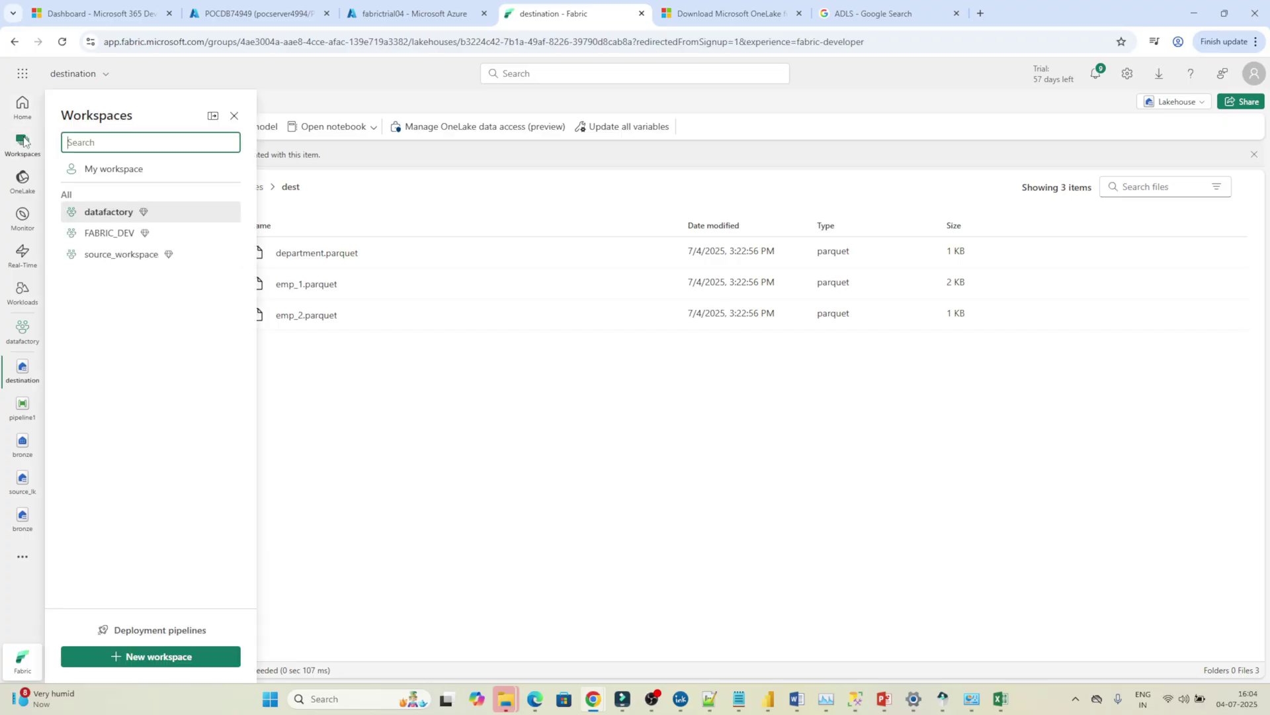
{"action": "left_click", "coordinate": [113, 210]}
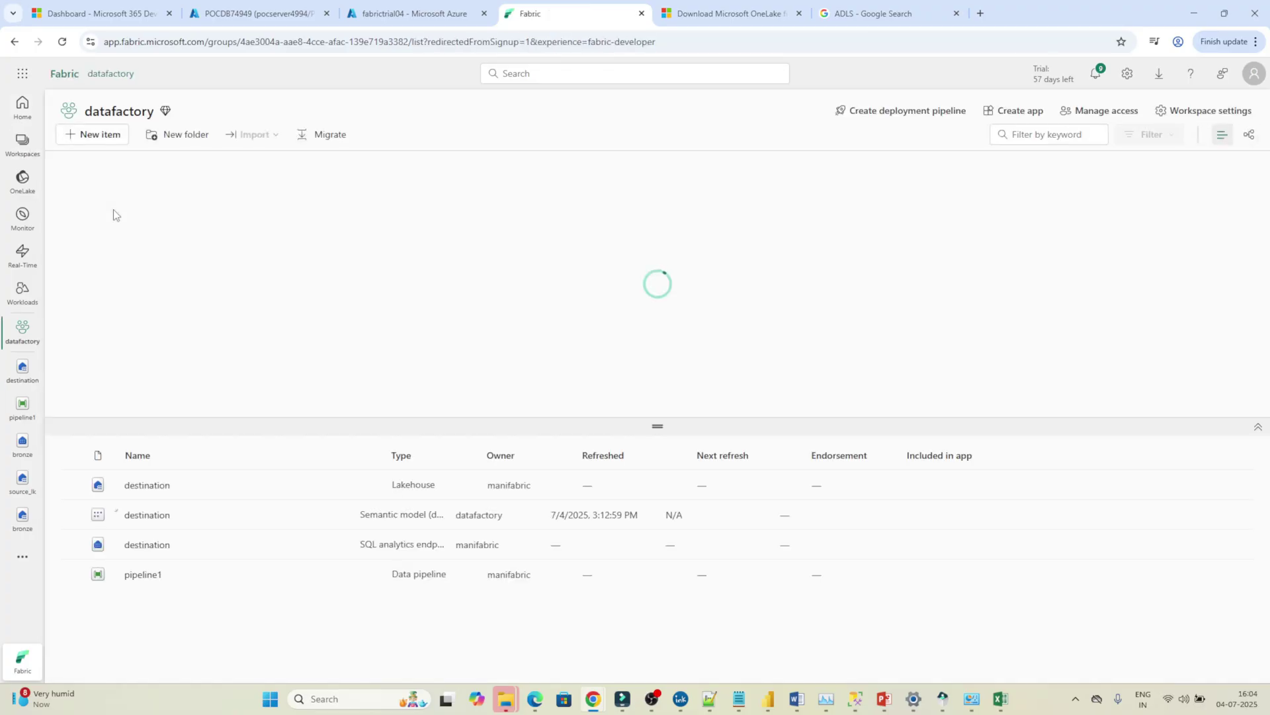
{"action": "left_click", "coordinate": [96, 135]}
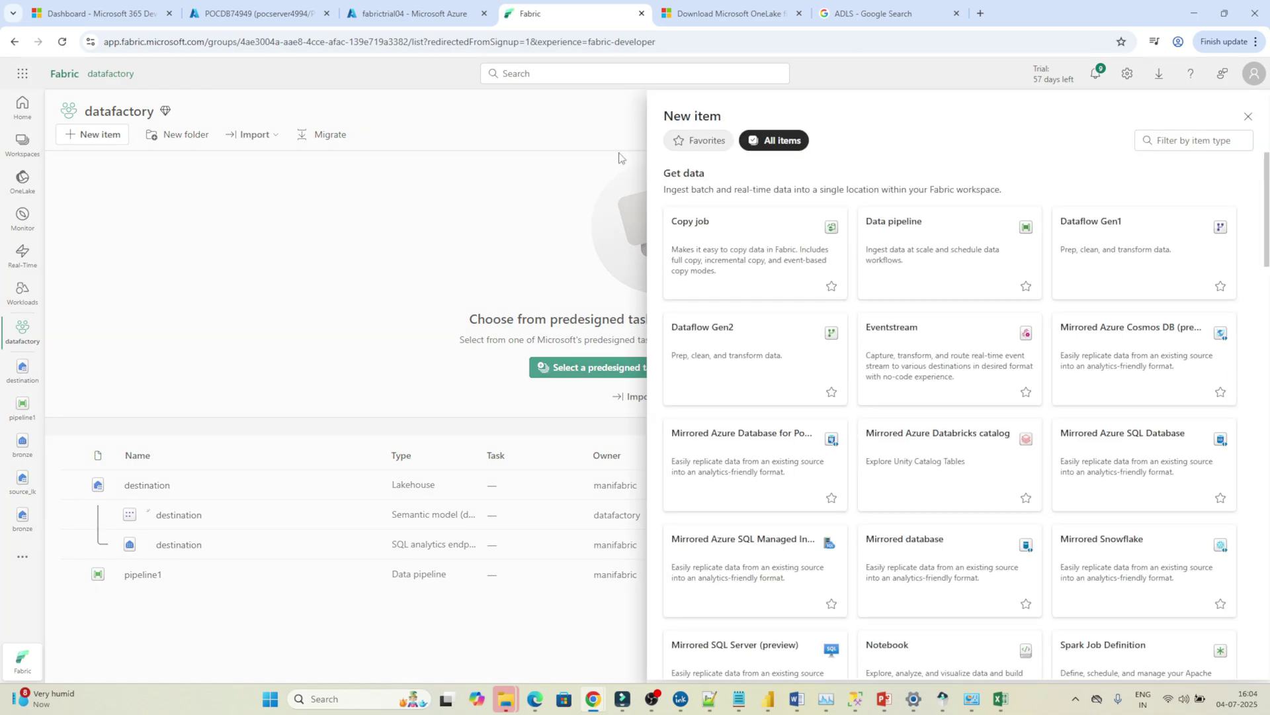
{"action": "left_click", "coordinate": [956, 240]}
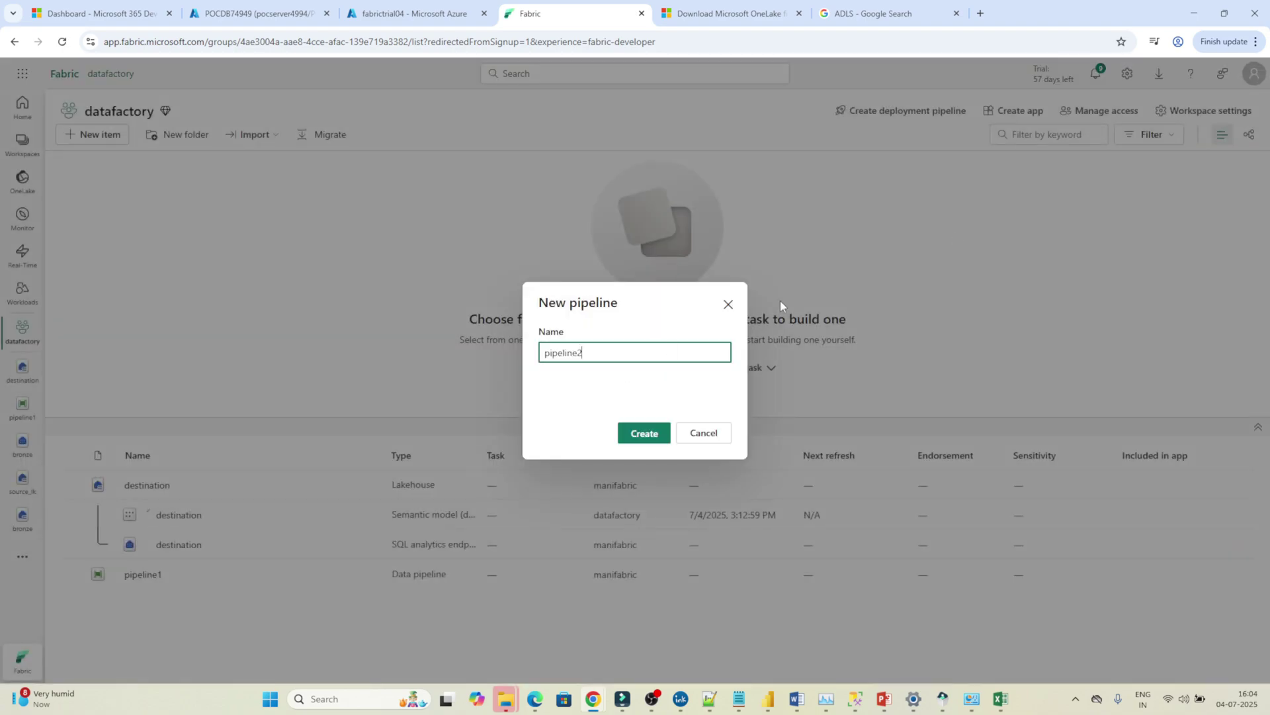
{"action": "left_click", "coordinate": [647, 433]}
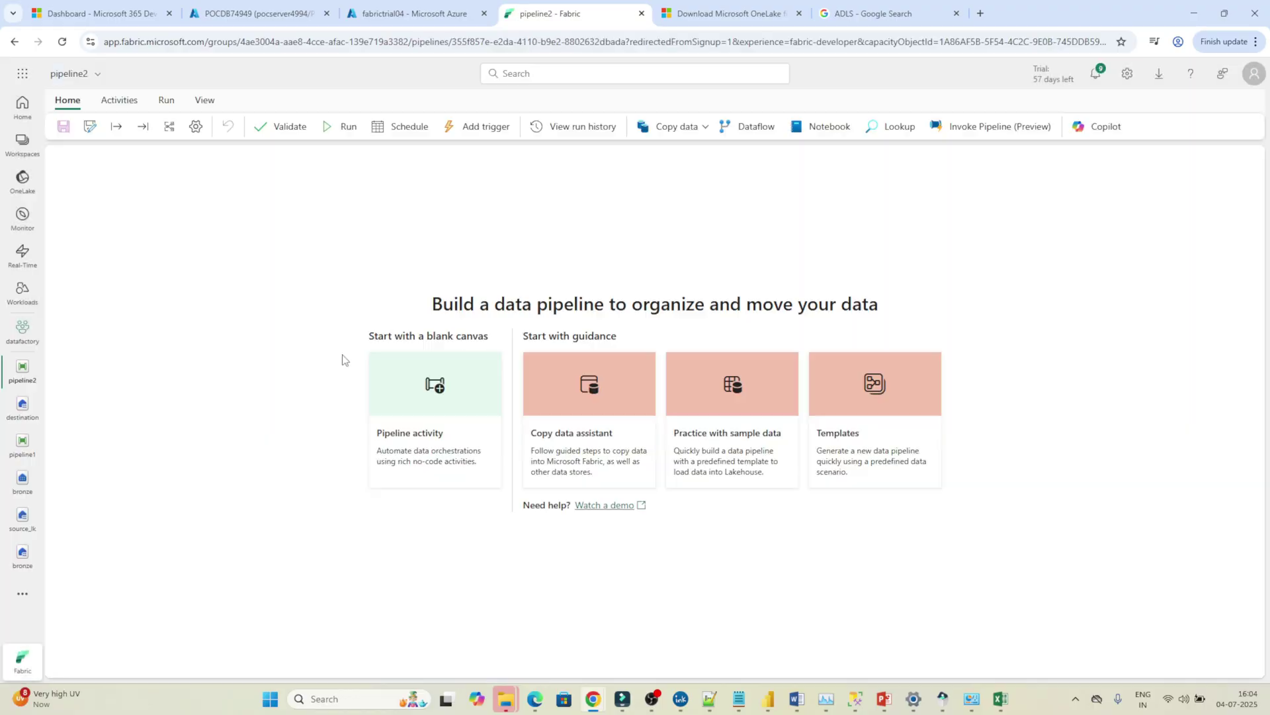
Add a Copy data activity to pipeline2 and move it to the canvas centre.
{"action": "left_click", "coordinate": [440, 395]}
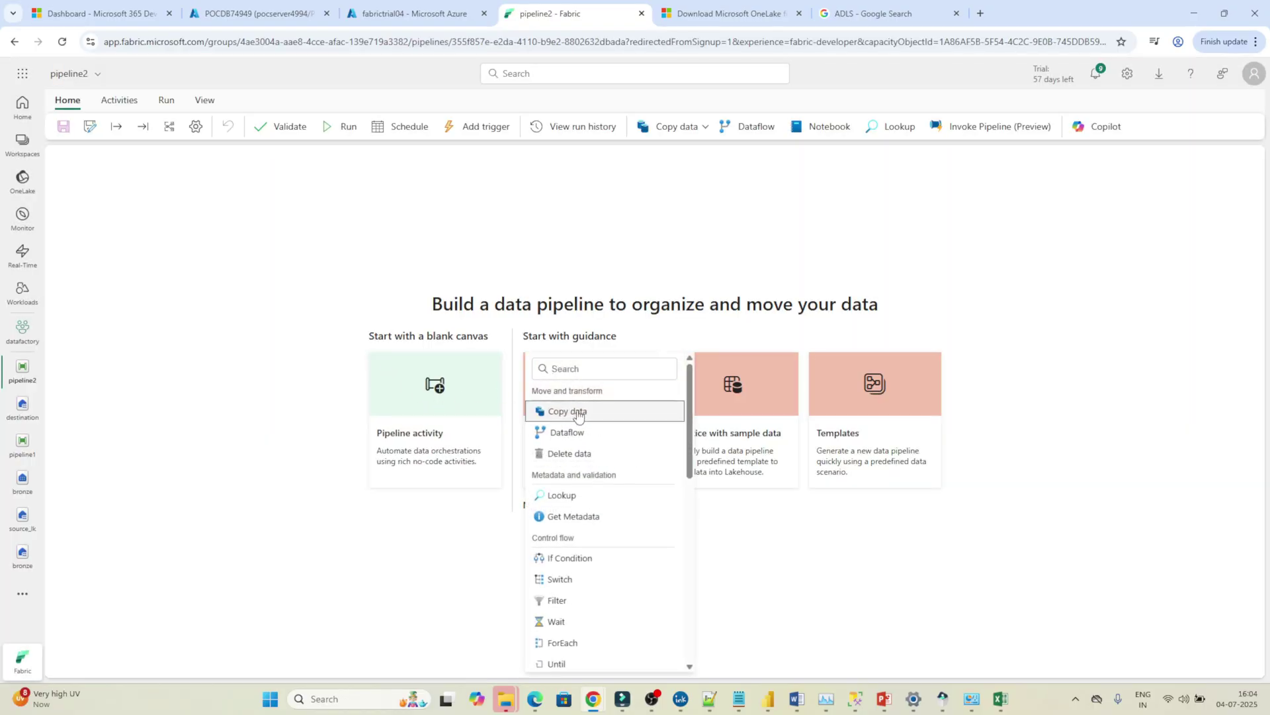
{"action": "left_click", "coordinate": [575, 412]}
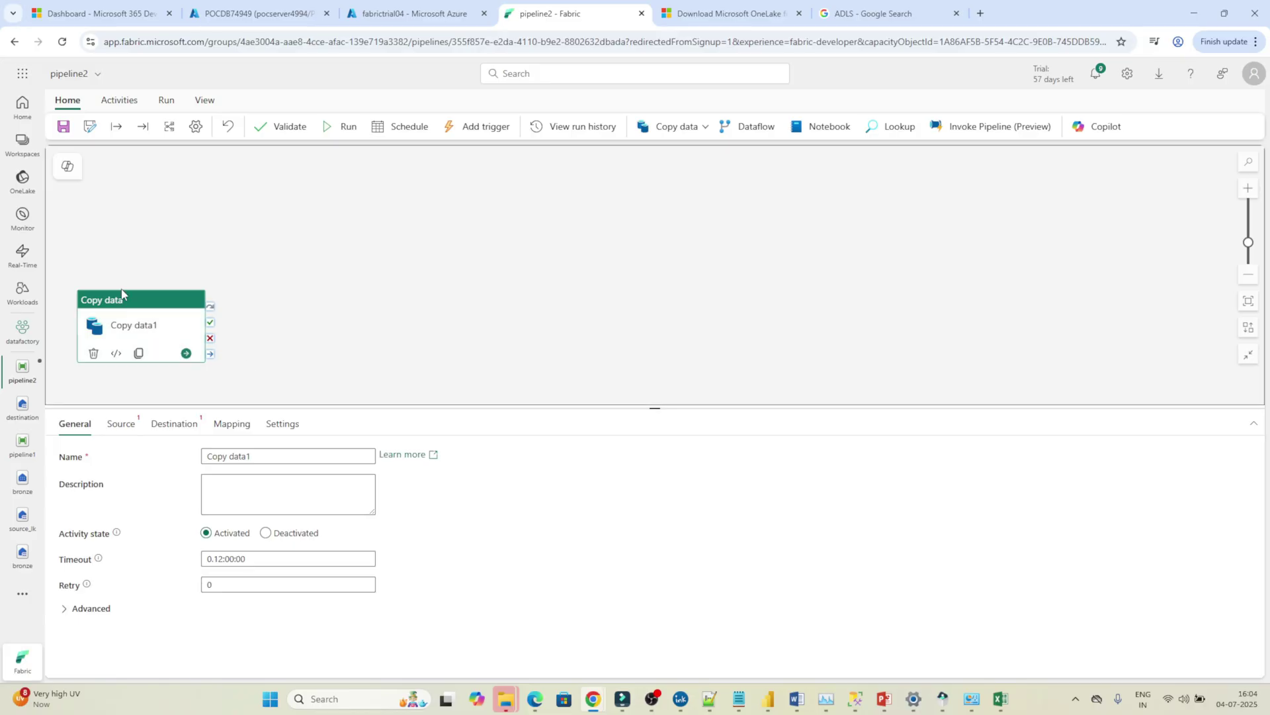
{"action": "left_click_drag", "start_coordinate": [126, 301], "coordinate": [348, 253]}
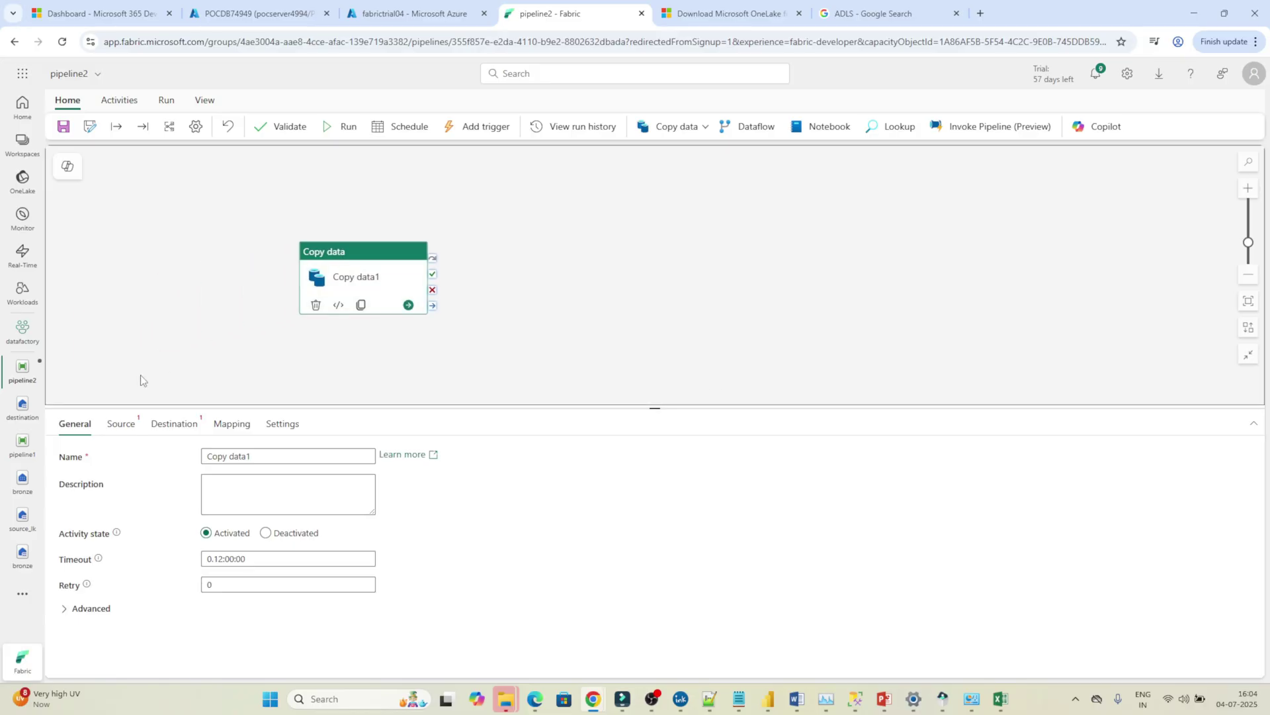
Start a new Azure SQL database source connection, then switch to the Azure portal for its details.
{"action": "left_click", "coordinate": [122, 424]}
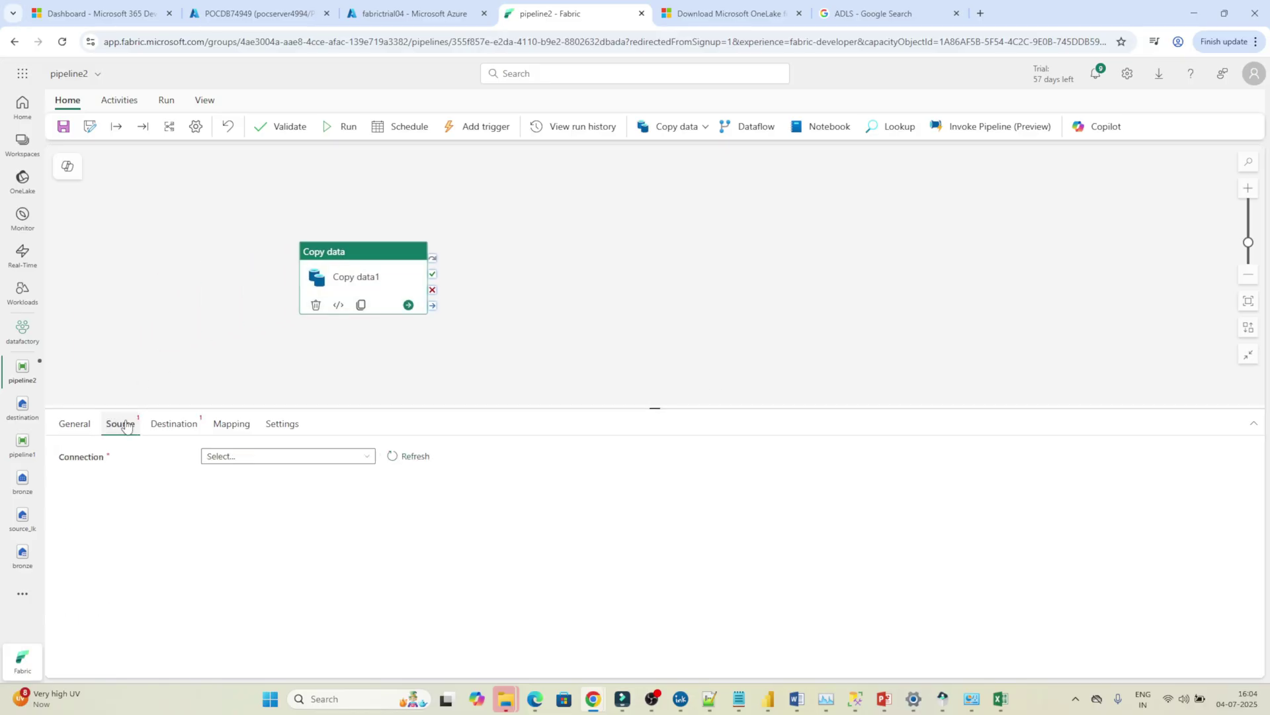
{"action": "left_click", "coordinate": [347, 459]}
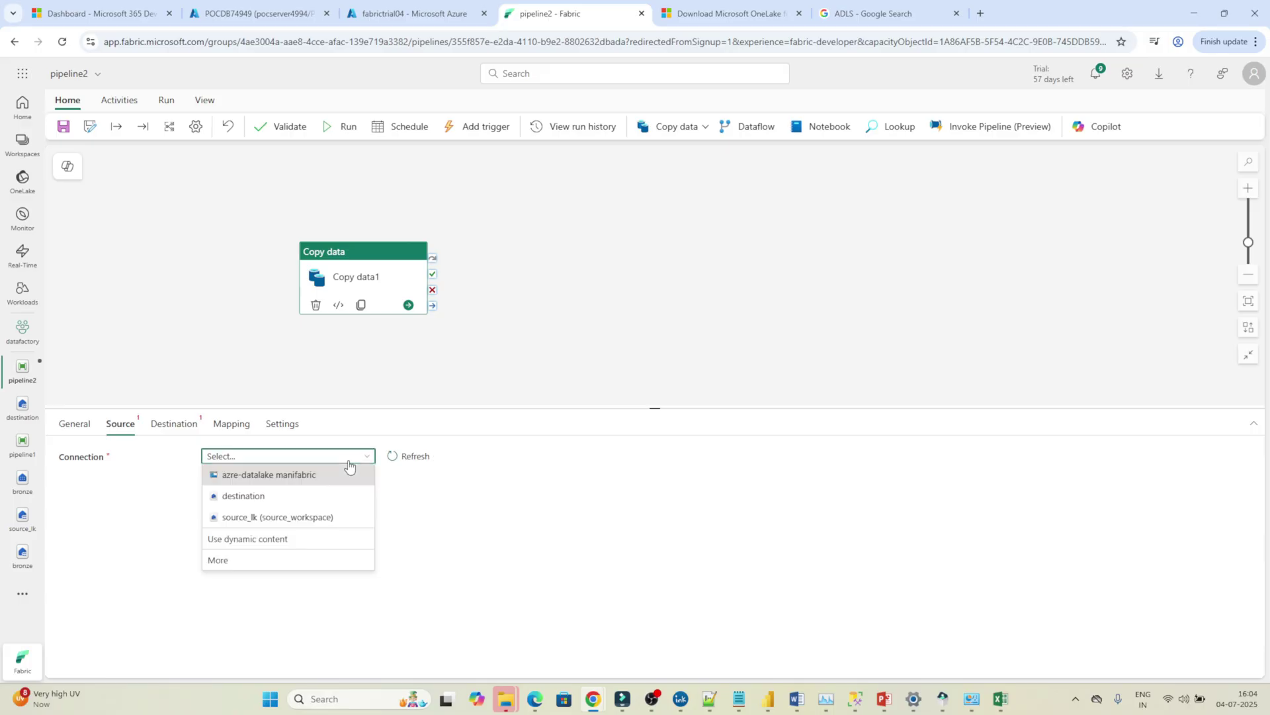
{"action": "left_click", "coordinate": [238, 561]}
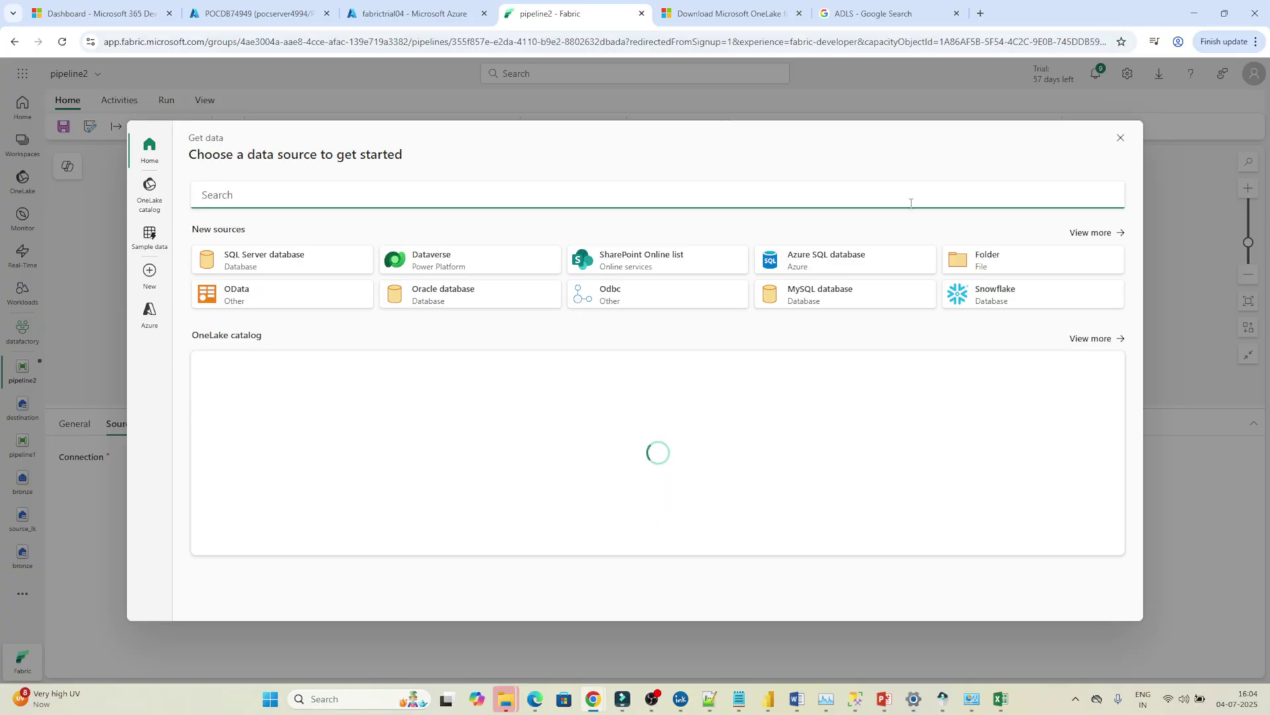
{"action": "left_click", "coordinate": [818, 261]}
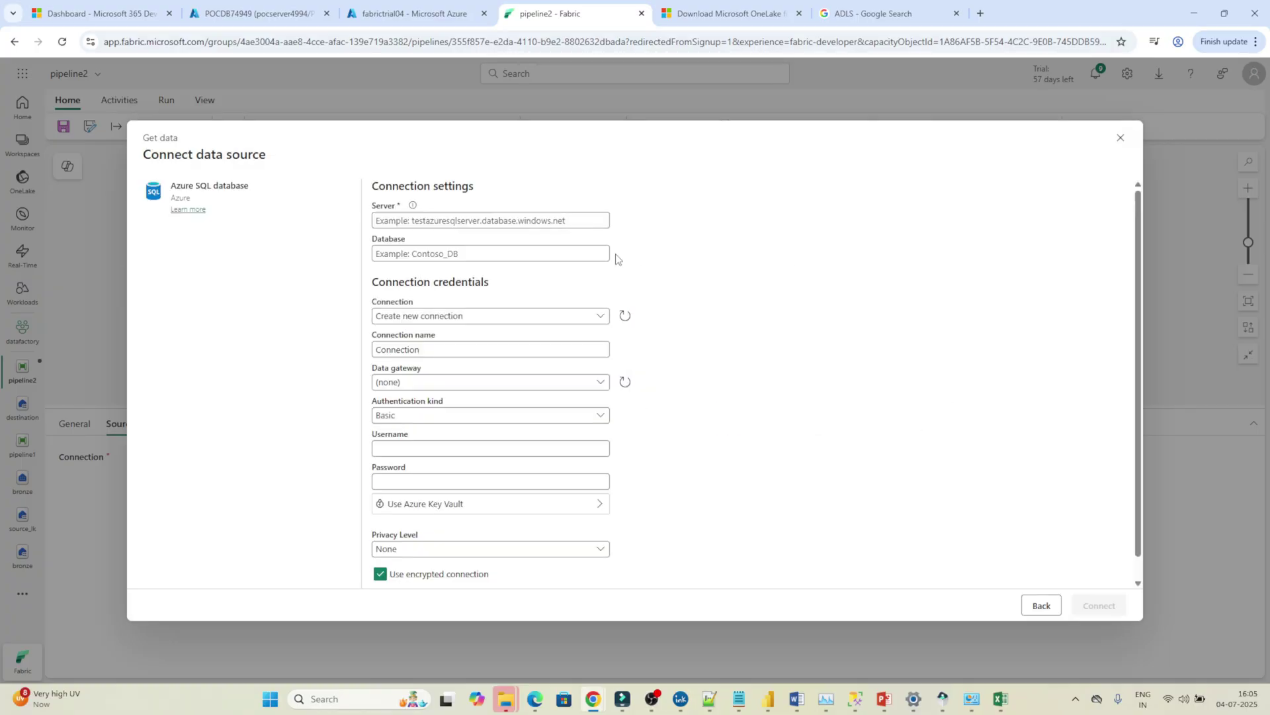
{"action": "left_click", "coordinate": [508, 220]}
{"action": "left_click", "coordinate": [450, 255]}
{"action": "key", "text": "ctrl+2"}
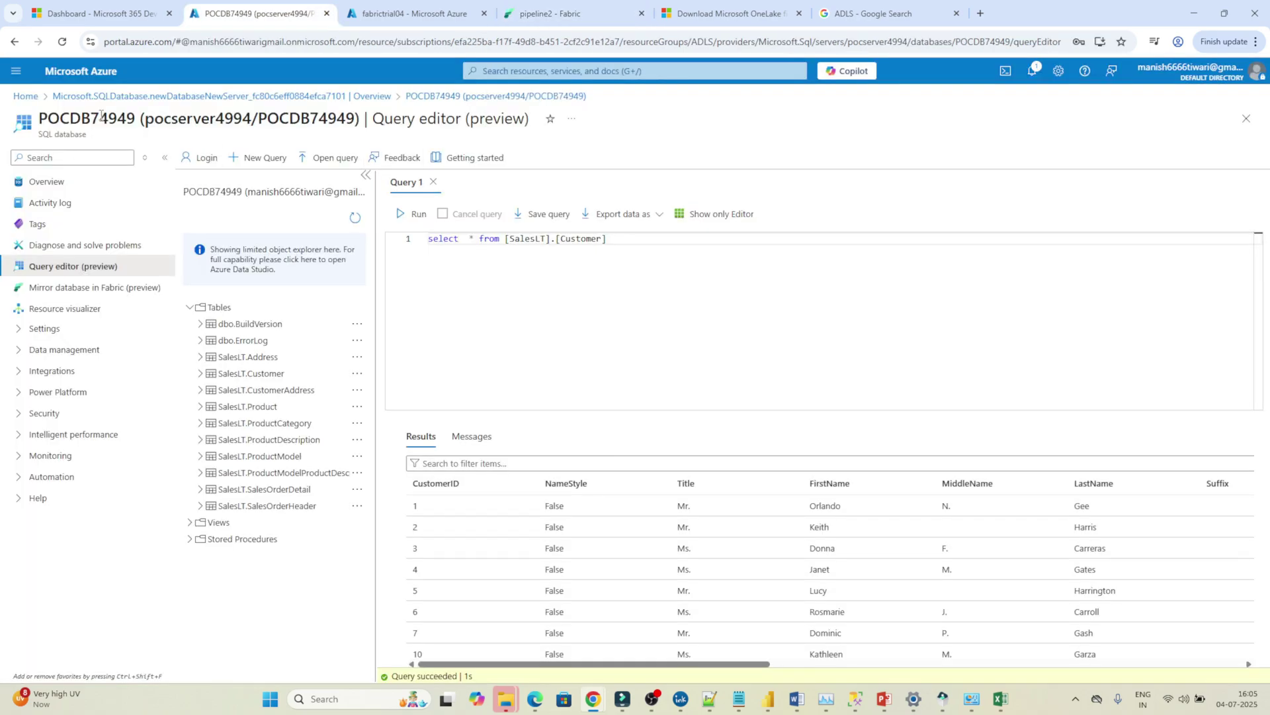
Discard the query edits, open POCDB74949's overview and copy the server name pocserver4994.
{"action": "left_click", "coordinate": [40, 187]}
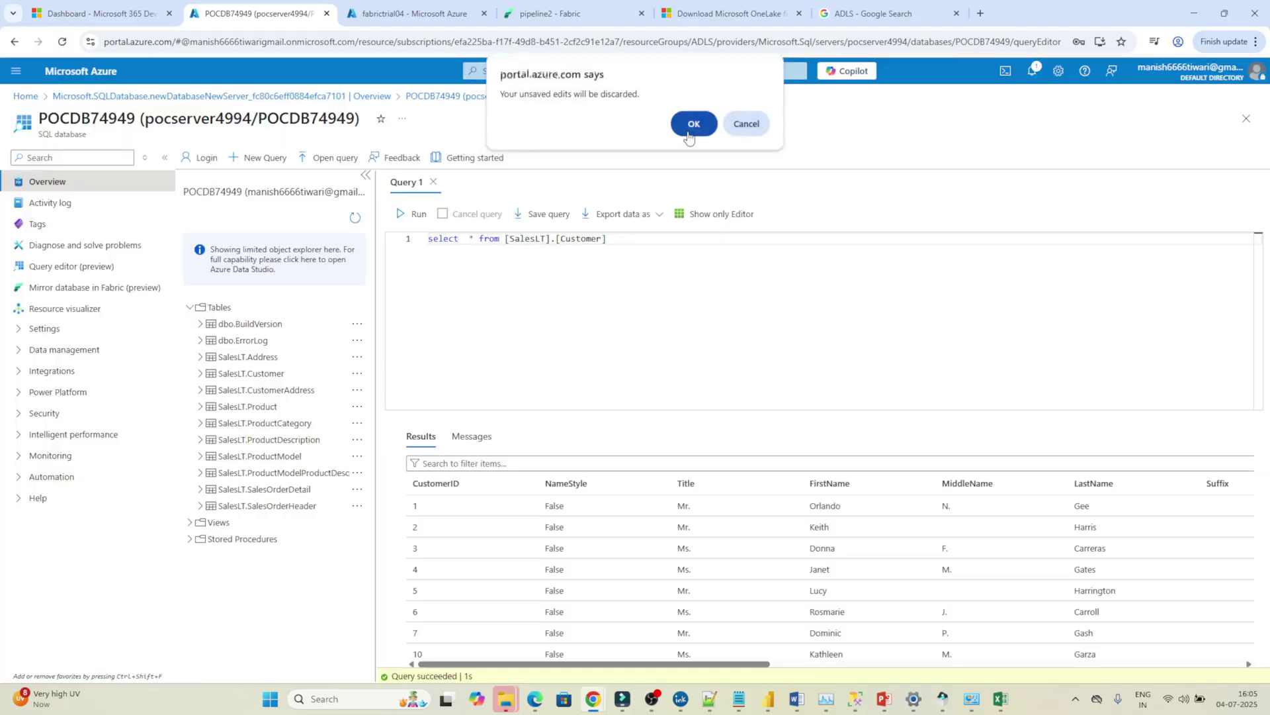
{"action": "left_click", "coordinate": [688, 136]}
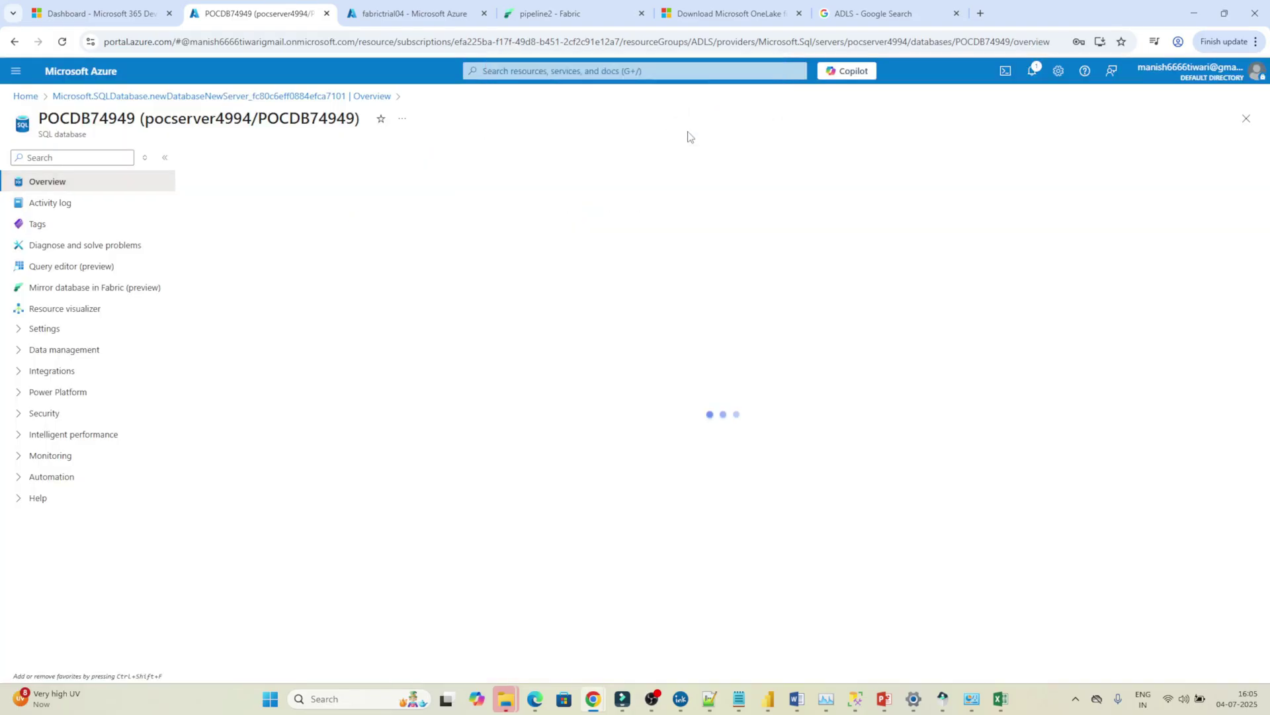
{"action": "double_click", "coordinate": [201, 120]}
{"action": "key", "text": "ctrl+c"}
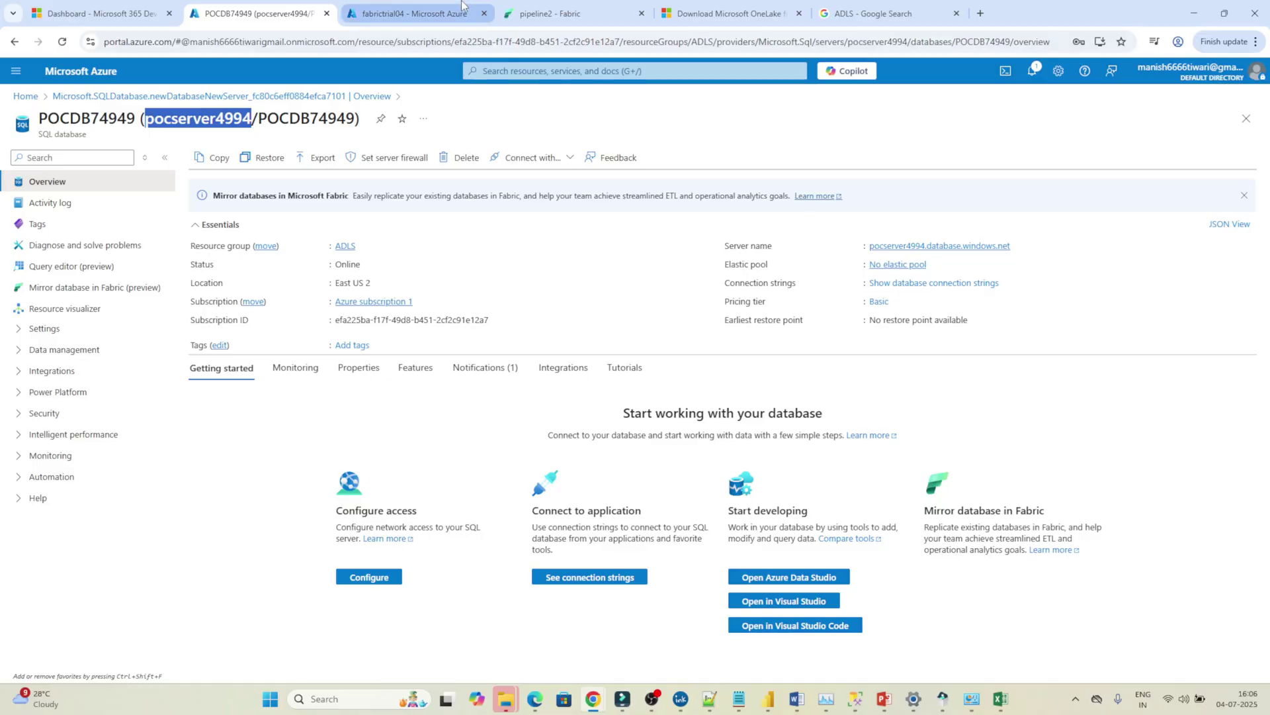
{"action": "left_click", "coordinate": [524, 6]}
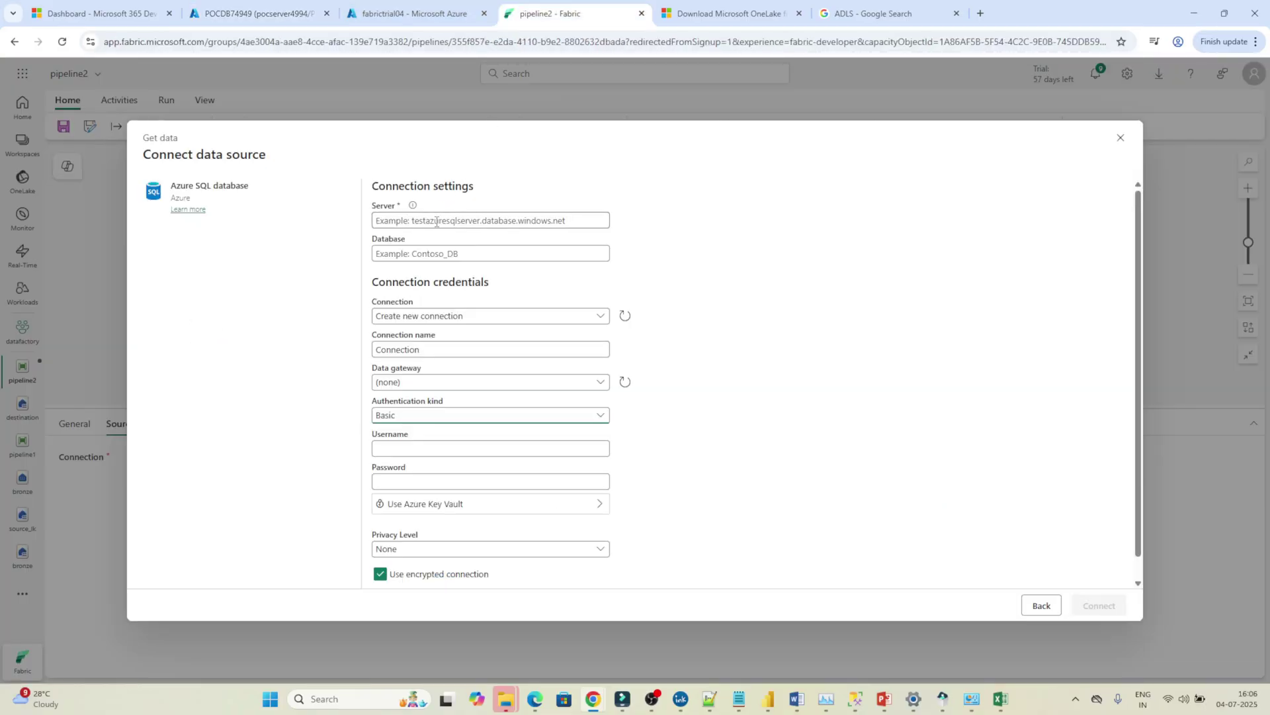
Enter server pocserver4994.database.windows.net and copy the database name POCDB74949 from the Azure portal.
{"action": "left_click", "coordinate": [436, 221]}
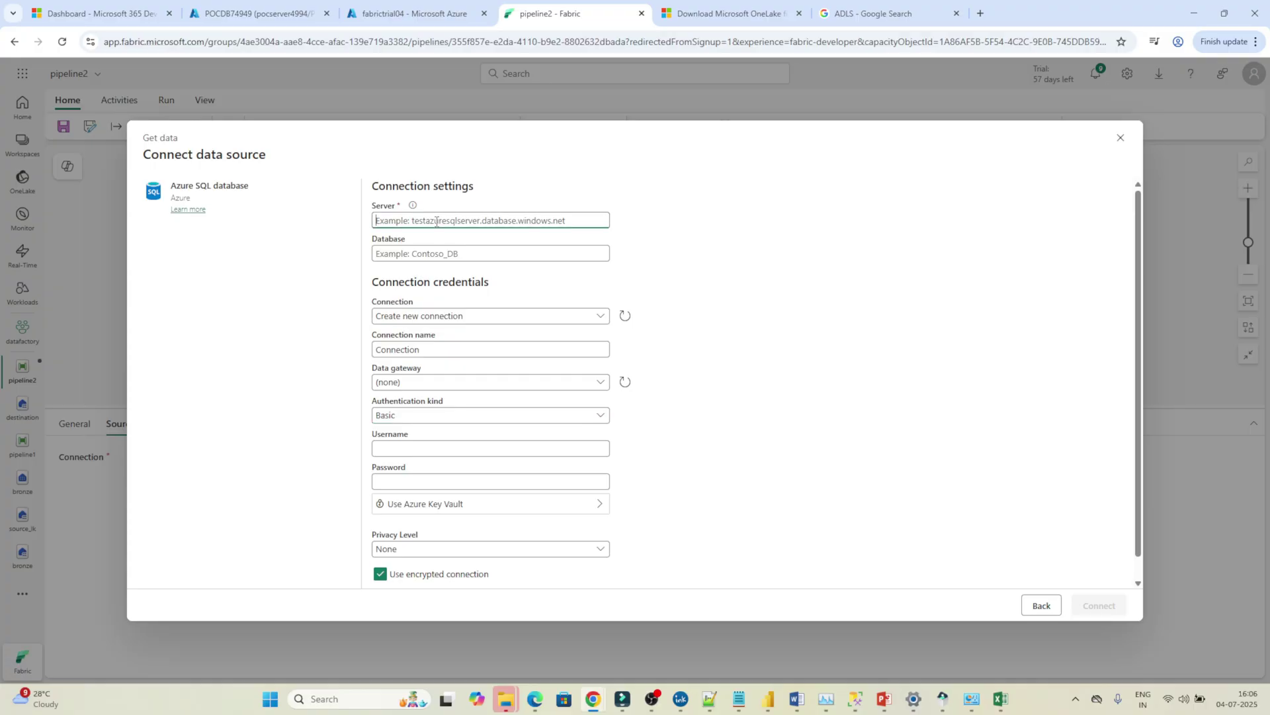
{"action": "key", "text": "ctrl+v"}
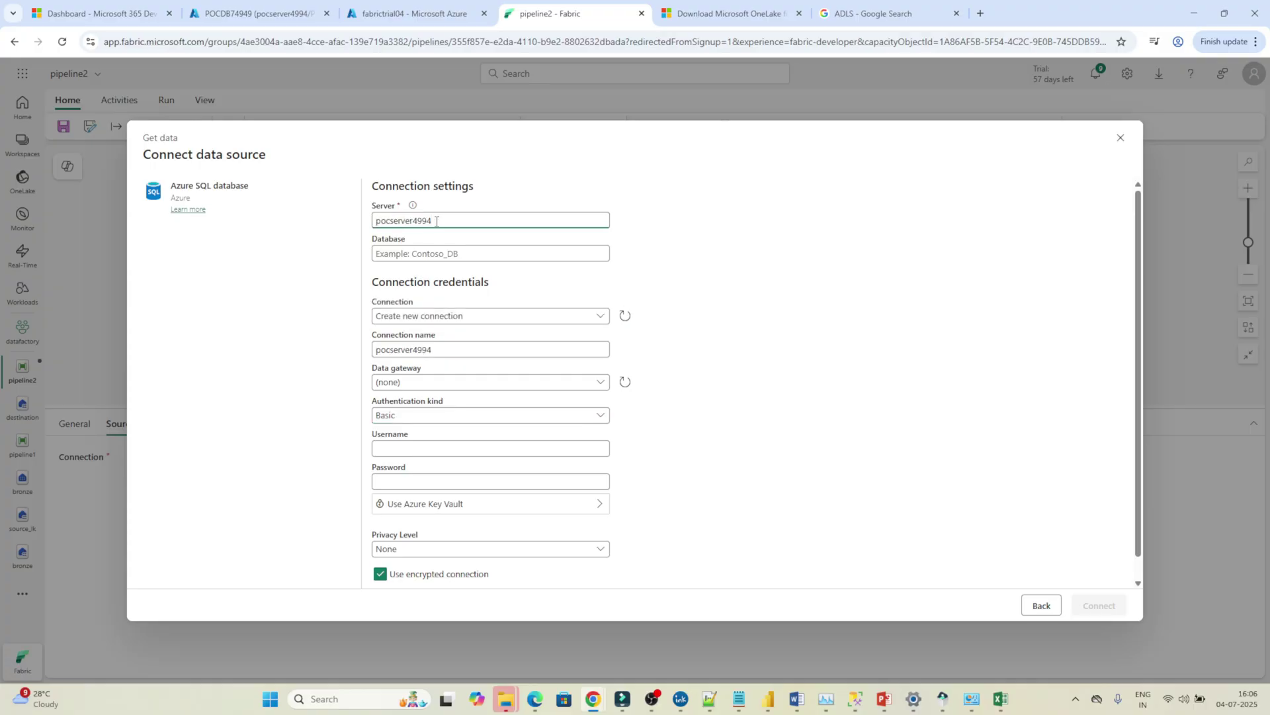
{"action": "type", "text": ".database.win"}
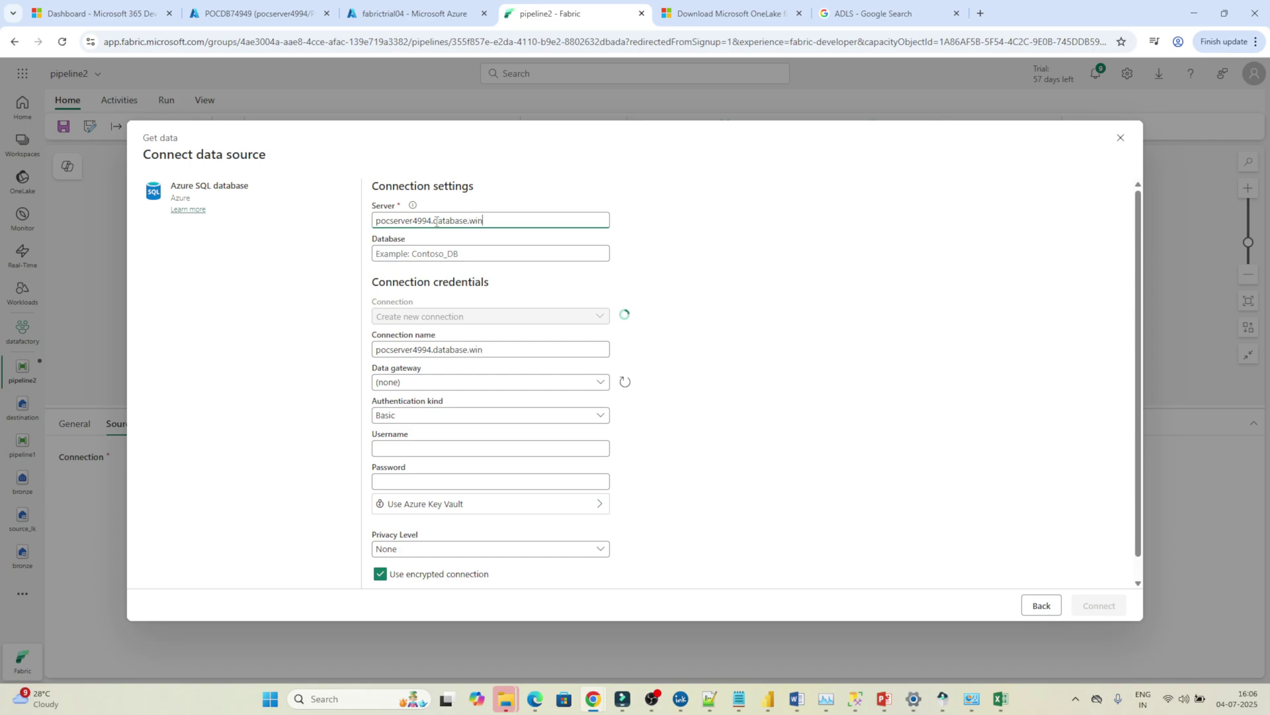
{"action": "type", "text": "dows.net"}
{"action": "left_click", "coordinate": [421, 250]}
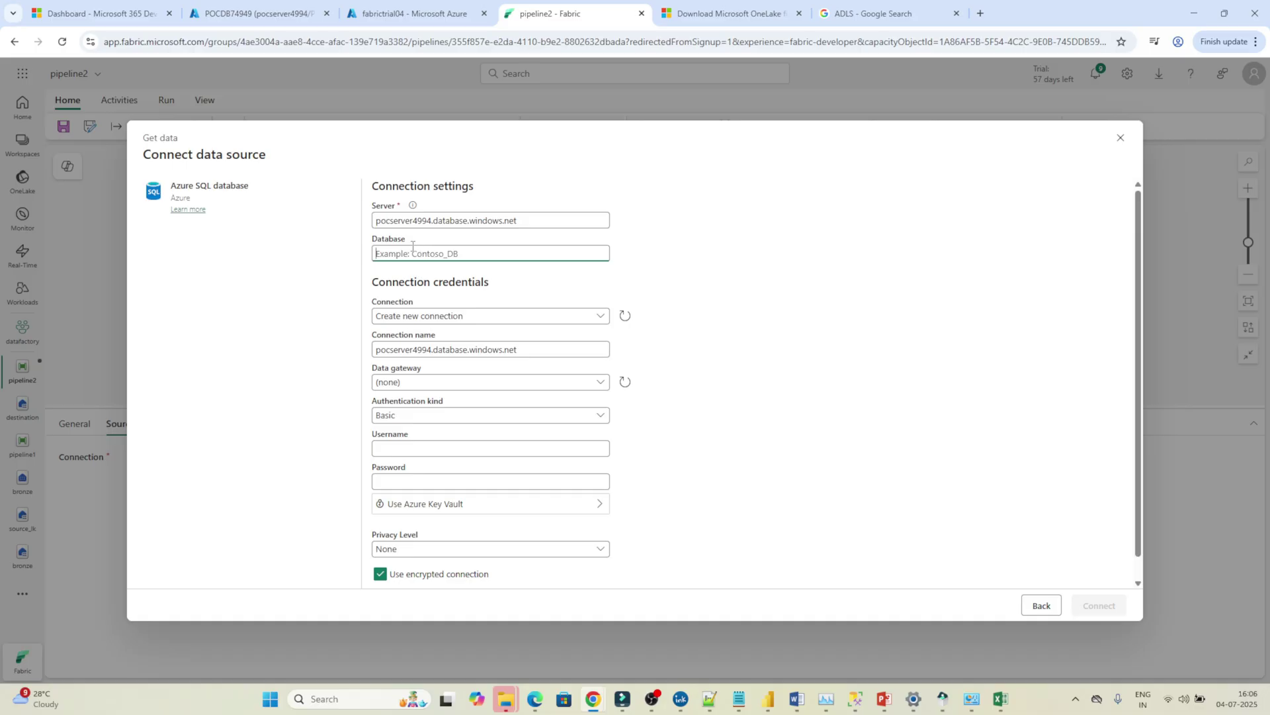
{"action": "left_click", "coordinate": [258, 13]}
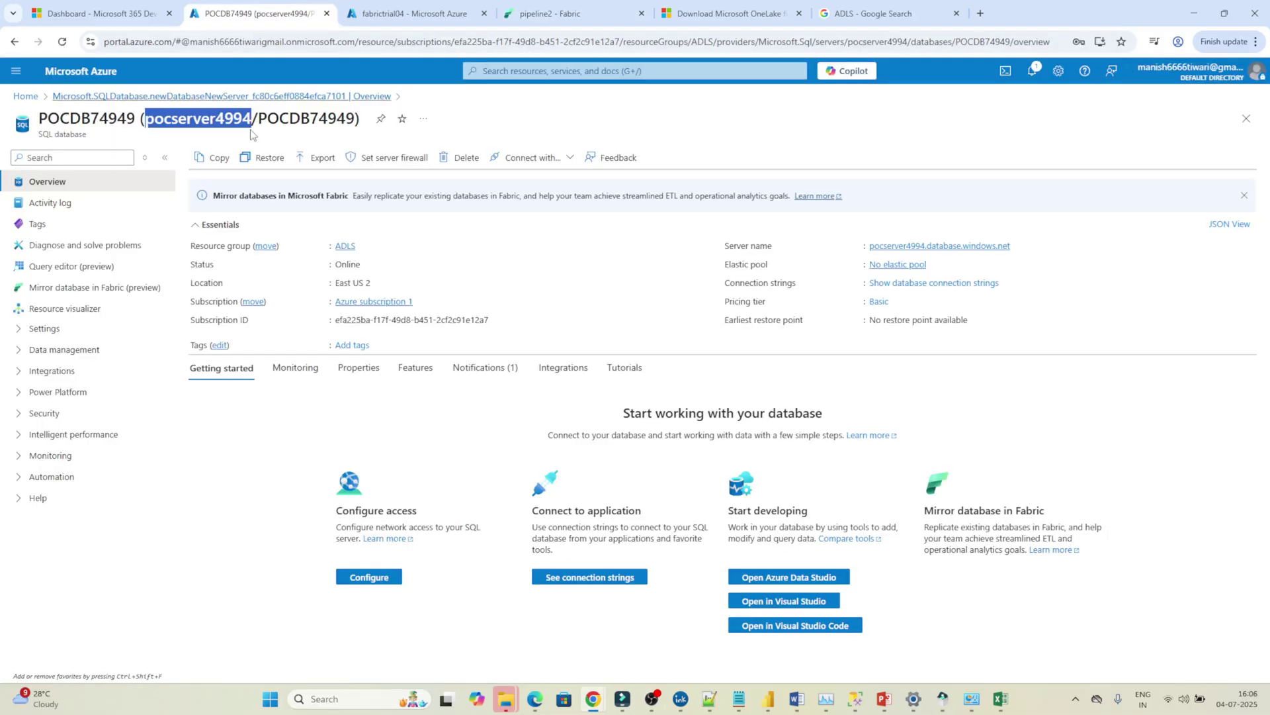
{"action": "double_click", "coordinate": [291, 119]}
{"action": "key", "text": "ctrl+c"}
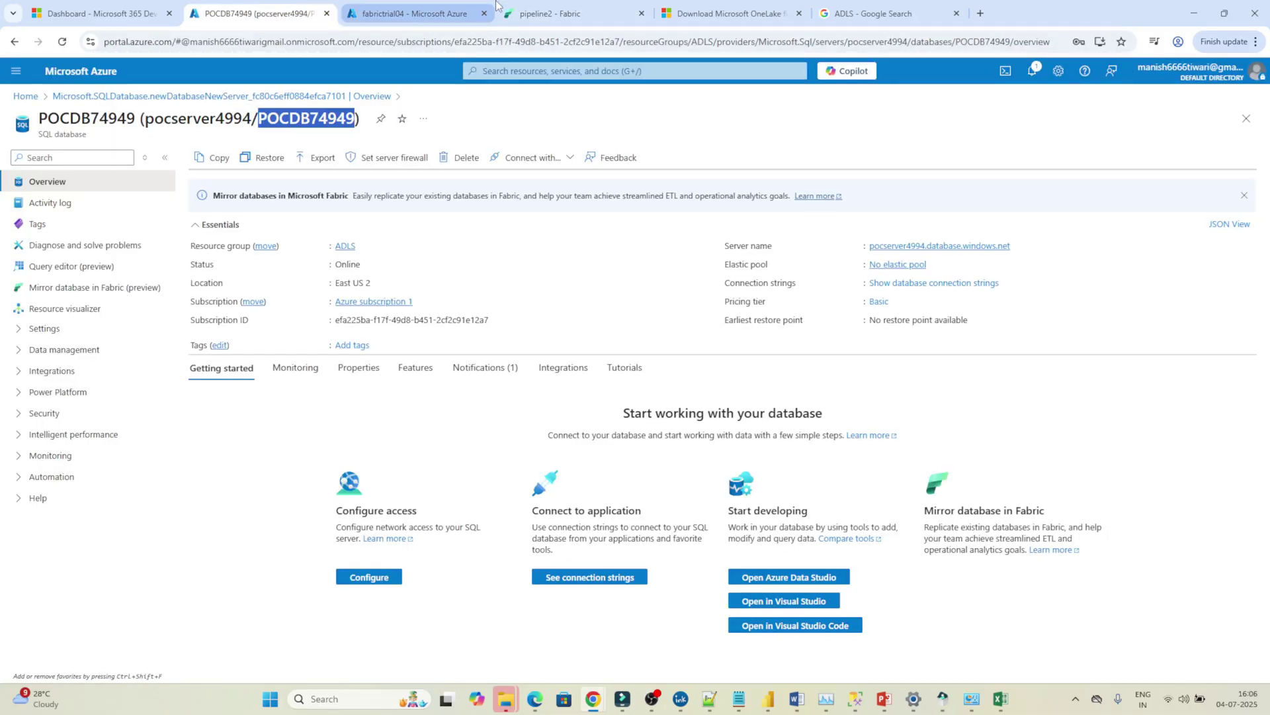
{"action": "left_click", "coordinate": [530, 6]}
Fill in database POCDB74949, keeping a new connection with no data gateway.
{"action": "key", "text": "ctrl+v"}
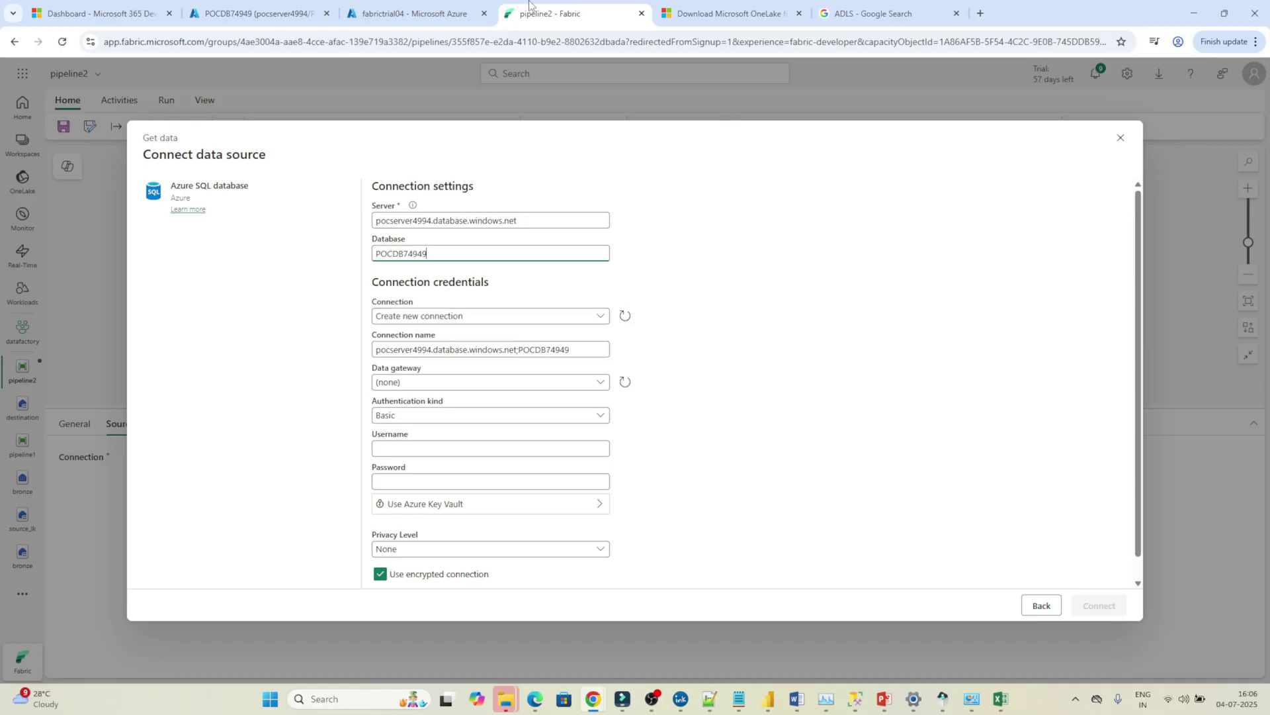
{"action": "left_click", "coordinate": [470, 321]}
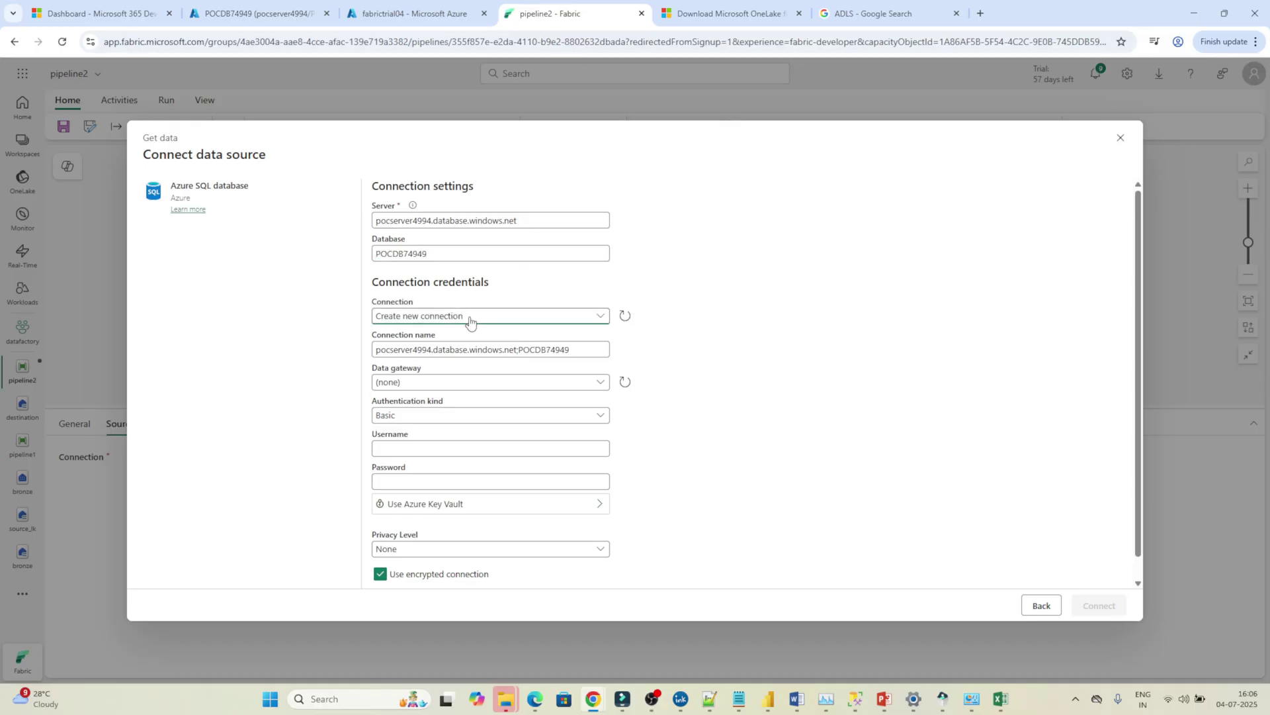
{"action": "left_click", "coordinate": [437, 338]}
{"action": "left_click", "coordinate": [423, 383]}
{"action": "left_click", "coordinate": [422, 399]}
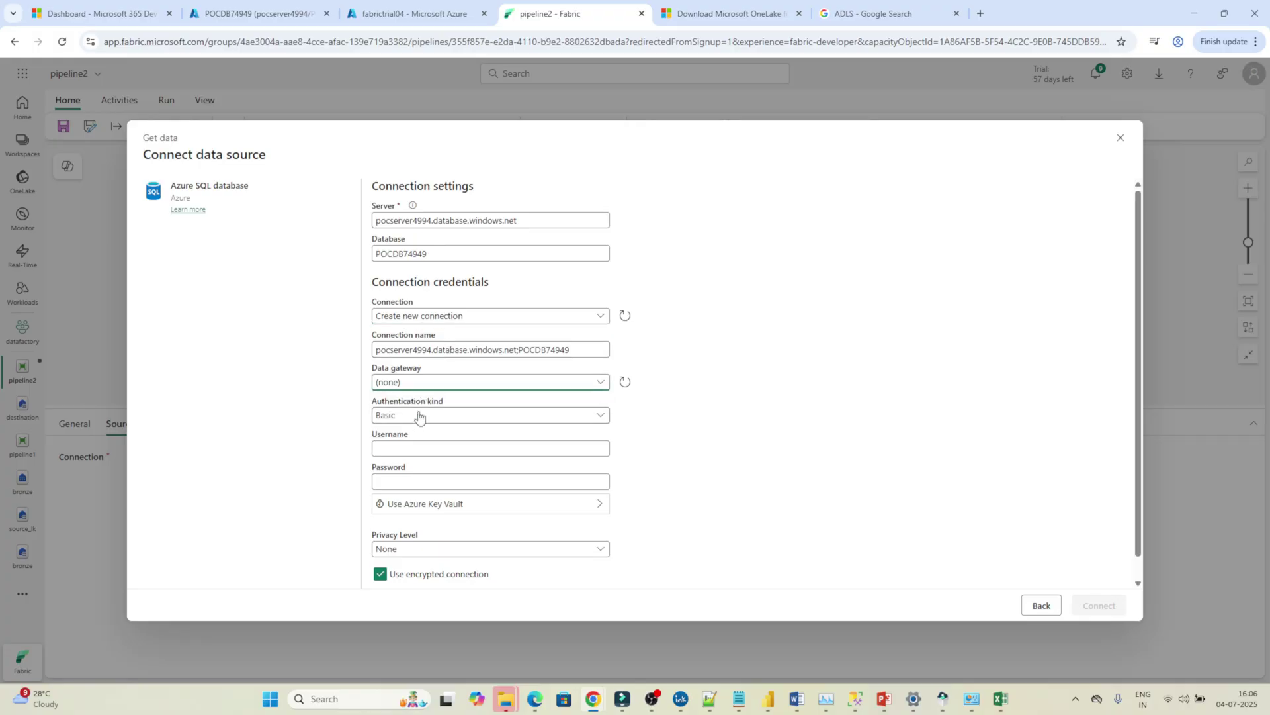
Enter the Basic authentication username and password and create the Azure SQL connection.
{"action": "left_click", "coordinate": [396, 447]}
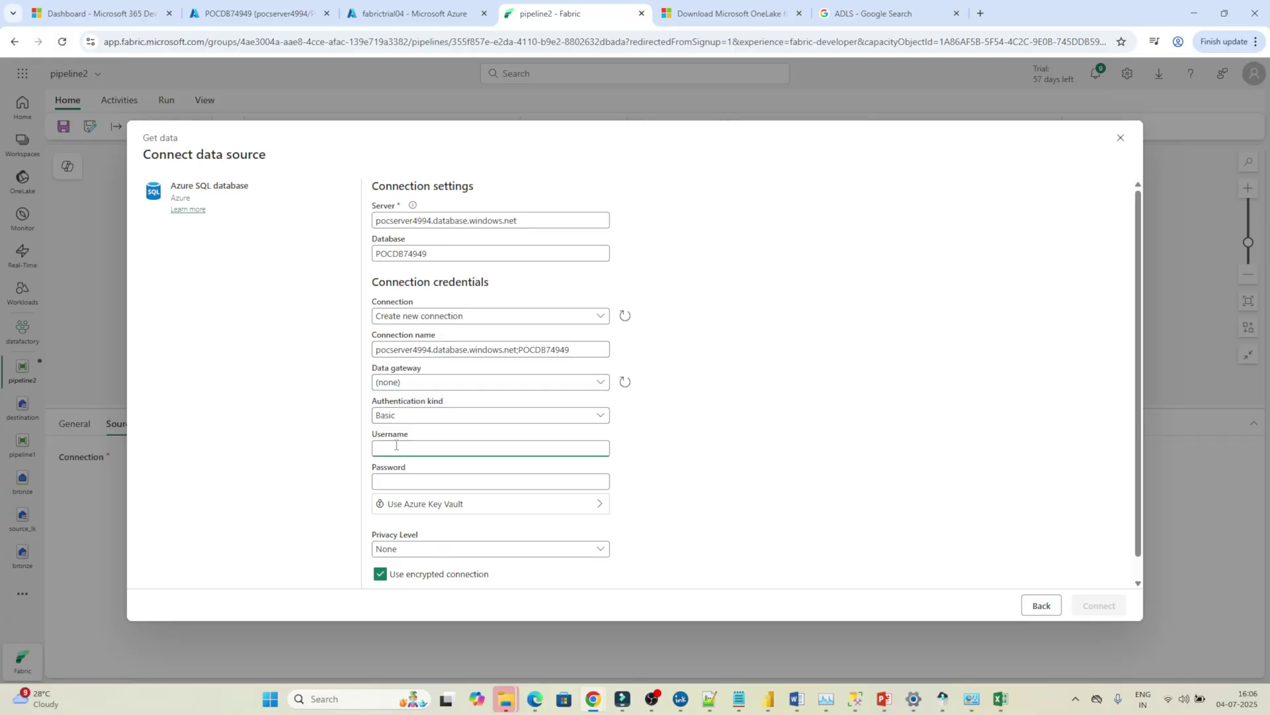
{"action": "type", "text": "manish"}
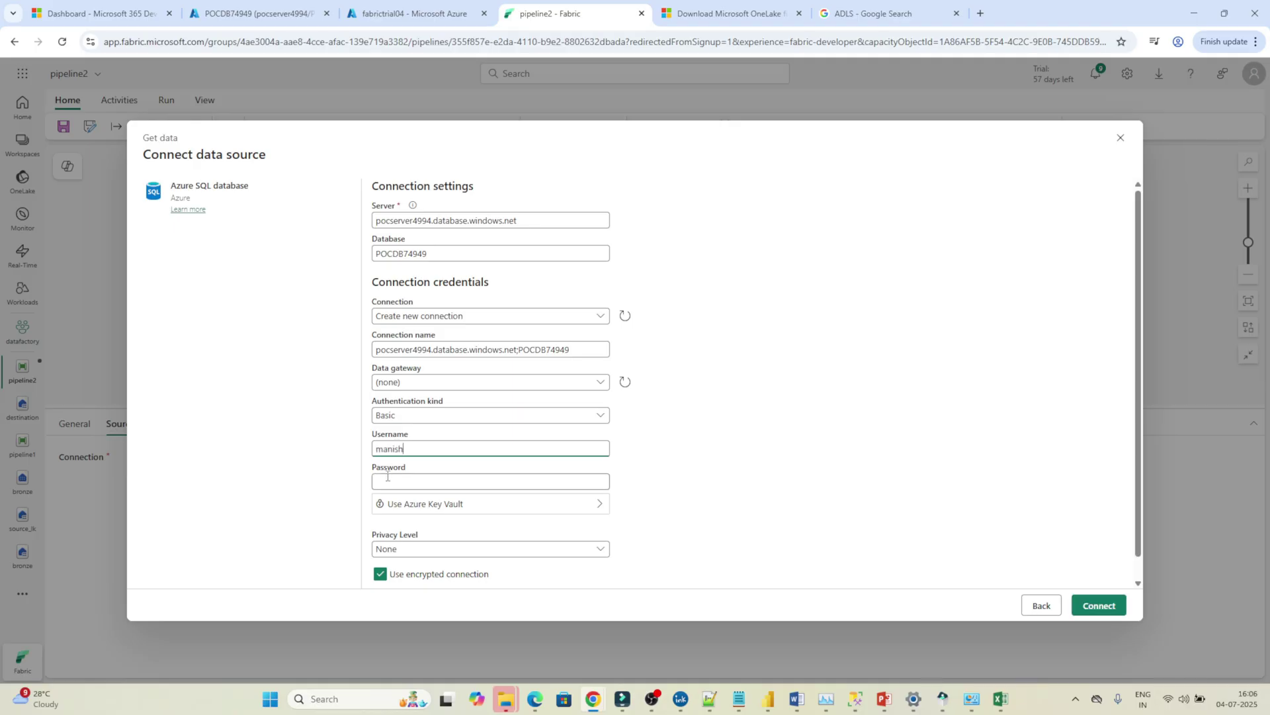
{"action": "left_click", "coordinate": [387, 477]}
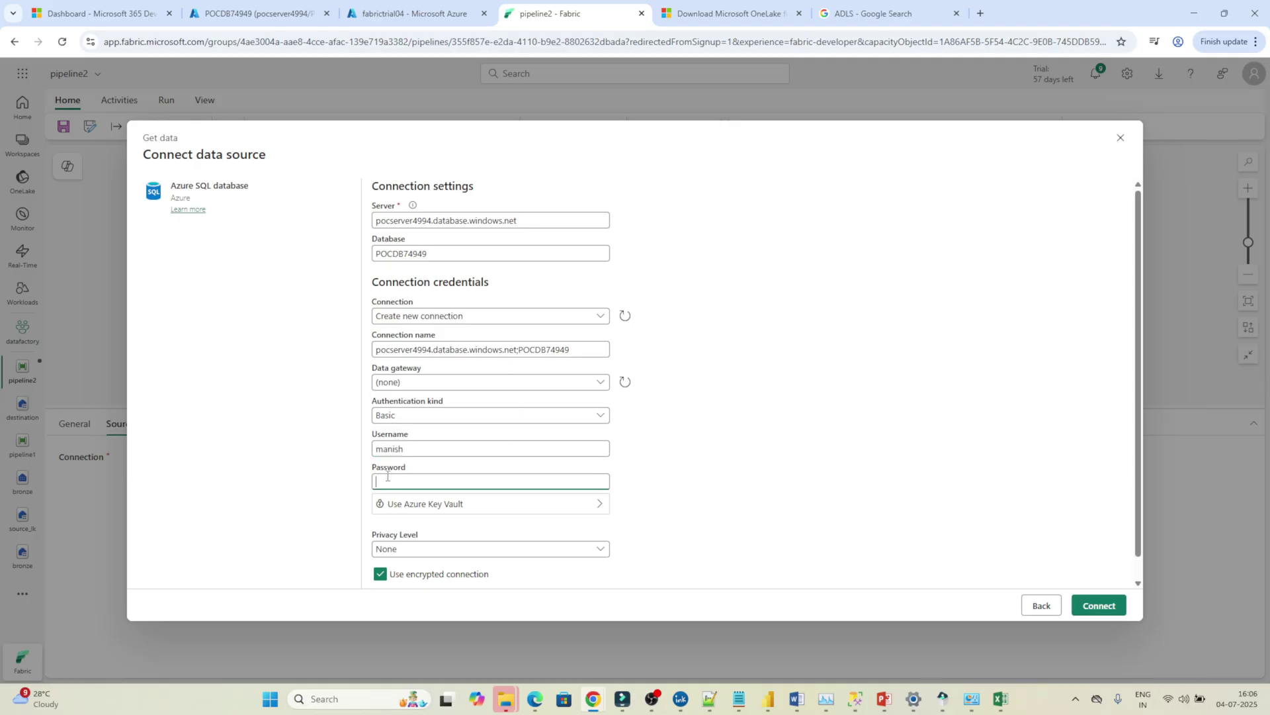
{"action": "type", "text": "P"}
{"action": "left_click", "coordinate": [1099, 604]}
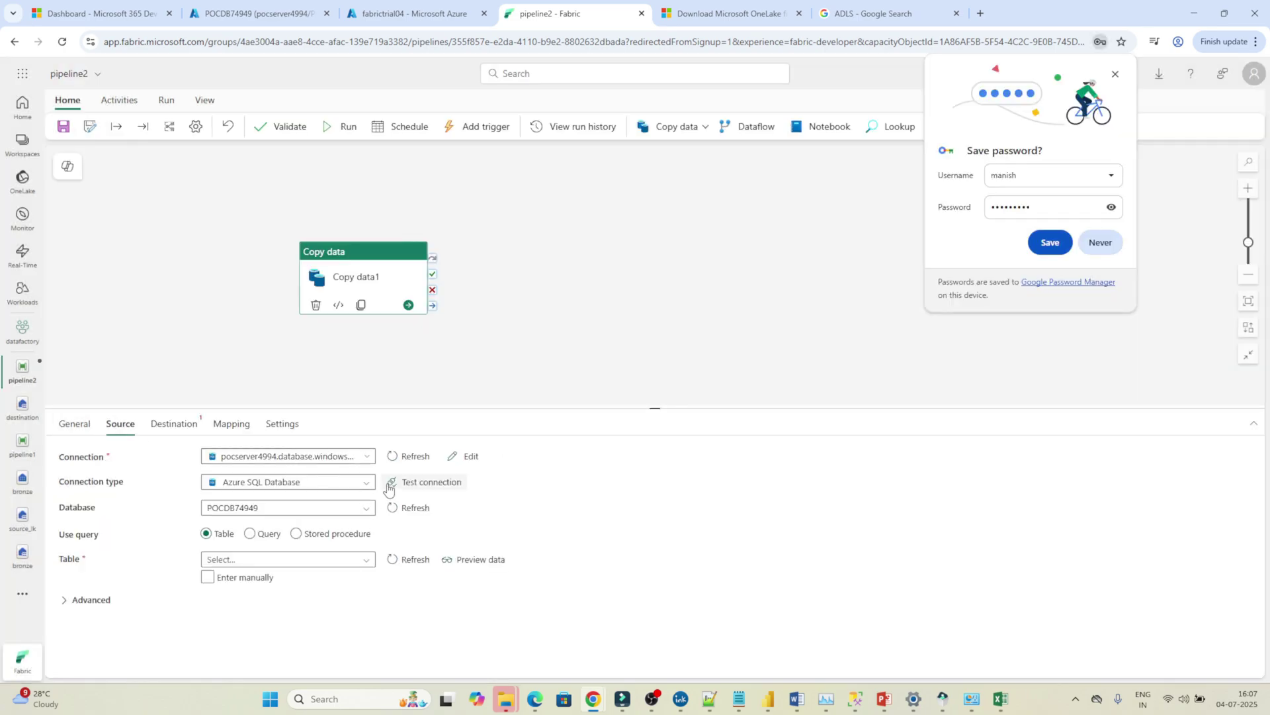
Test the source connection successfully and choose SalesLT.Customer as the source table.
{"action": "left_click", "coordinate": [438, 485]}
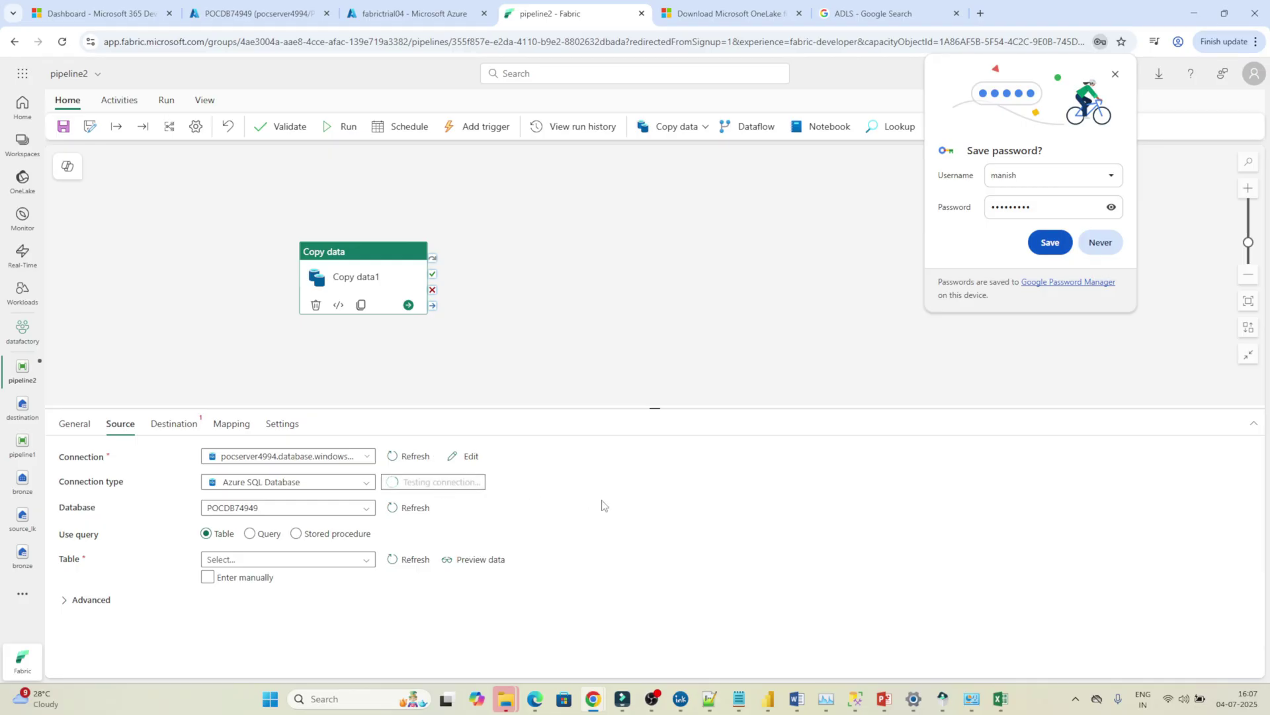
{"action": "left_click", "coordinate": [1115, 76]}
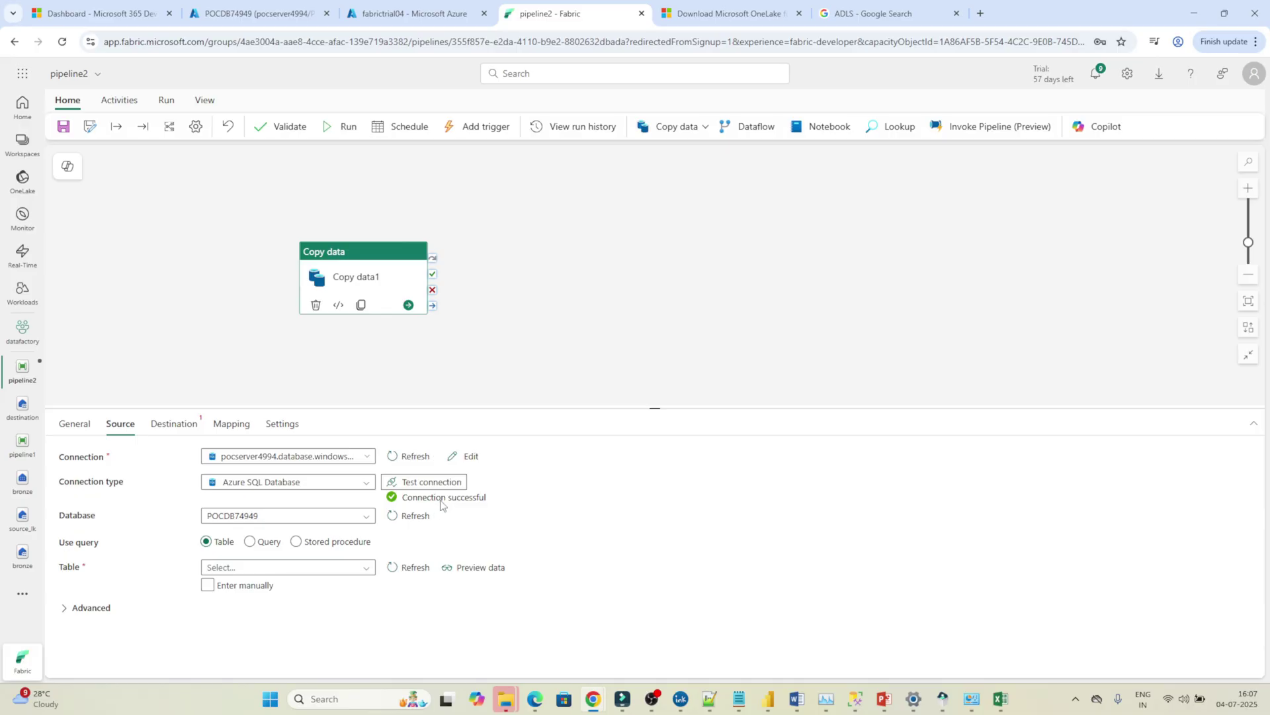
{"action": "left_click", "coordinate": [284, 570]}
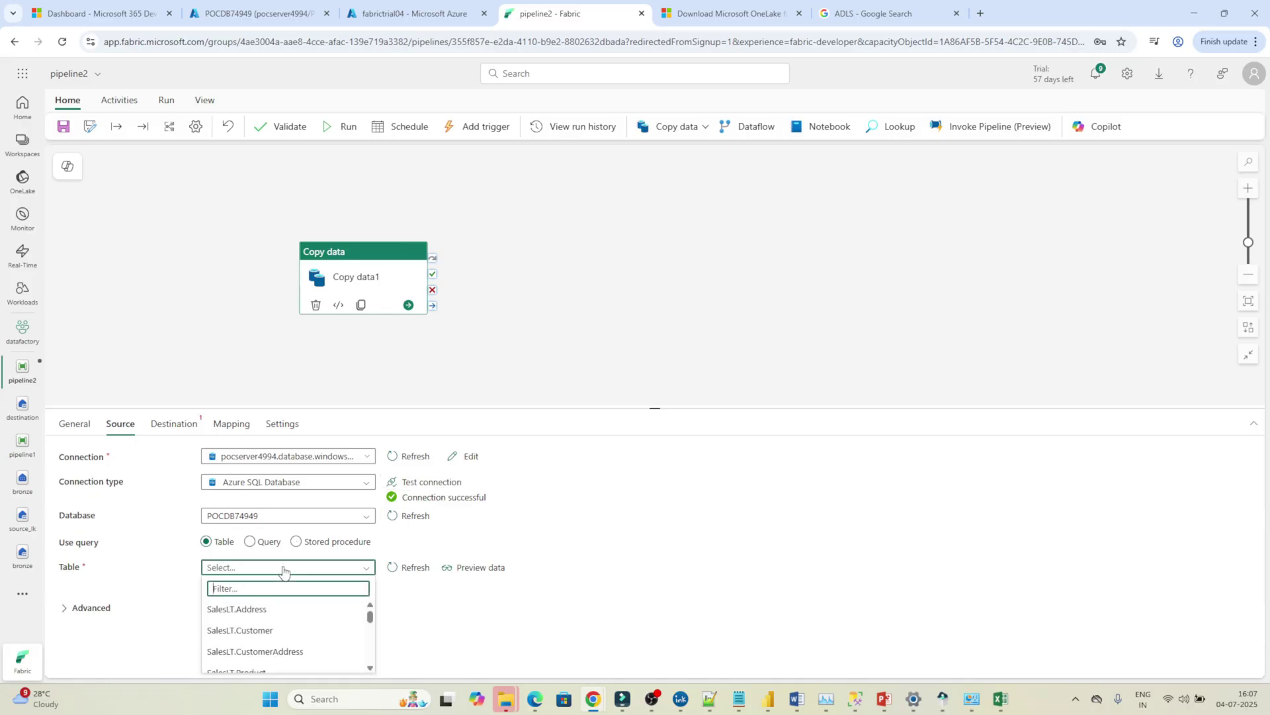
{"action": "left_click", "coordinate": [257, 630]}
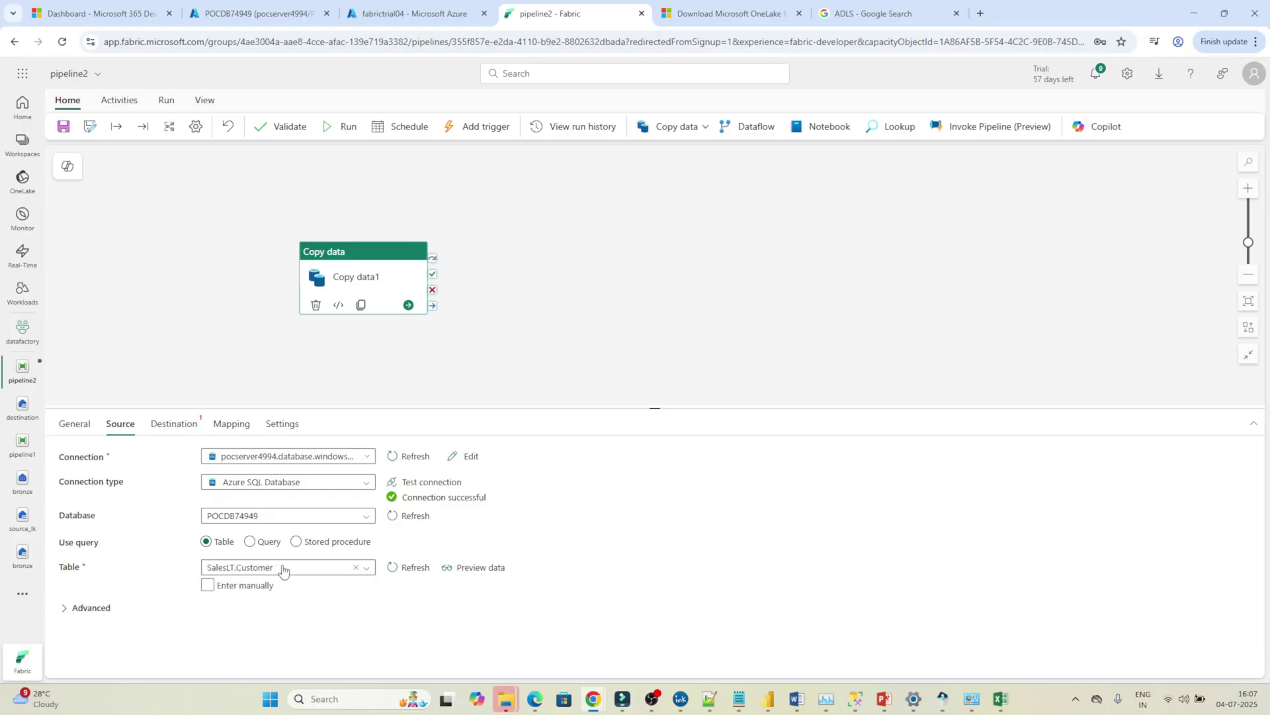
Set Copy data1's destination connection to the destination lakehouse from the OneLake catalog.
{"action": "left_click", "coordinate": [184, 429]}
{"action": "left_click", "coordinate": [264, 463]}
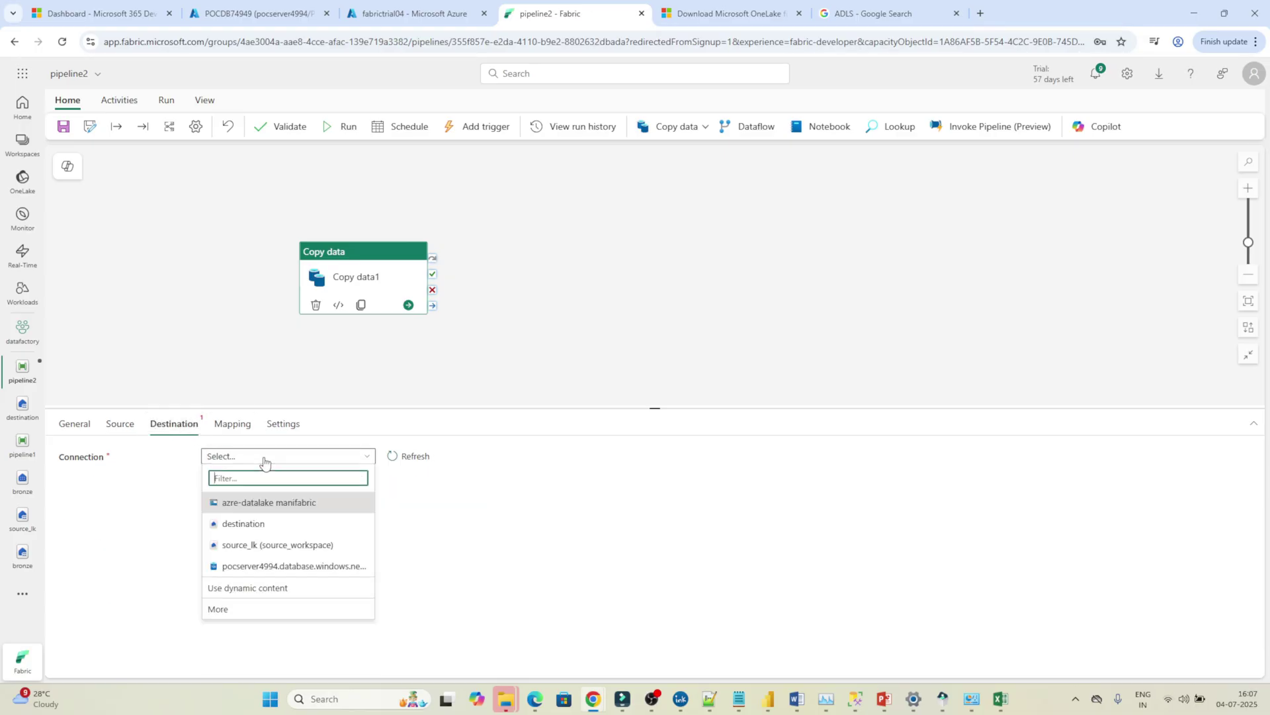
{"action": "left_click", "coordinate": [229, 609]}
{"action": "left_click", "coordinate": [179, 218]}
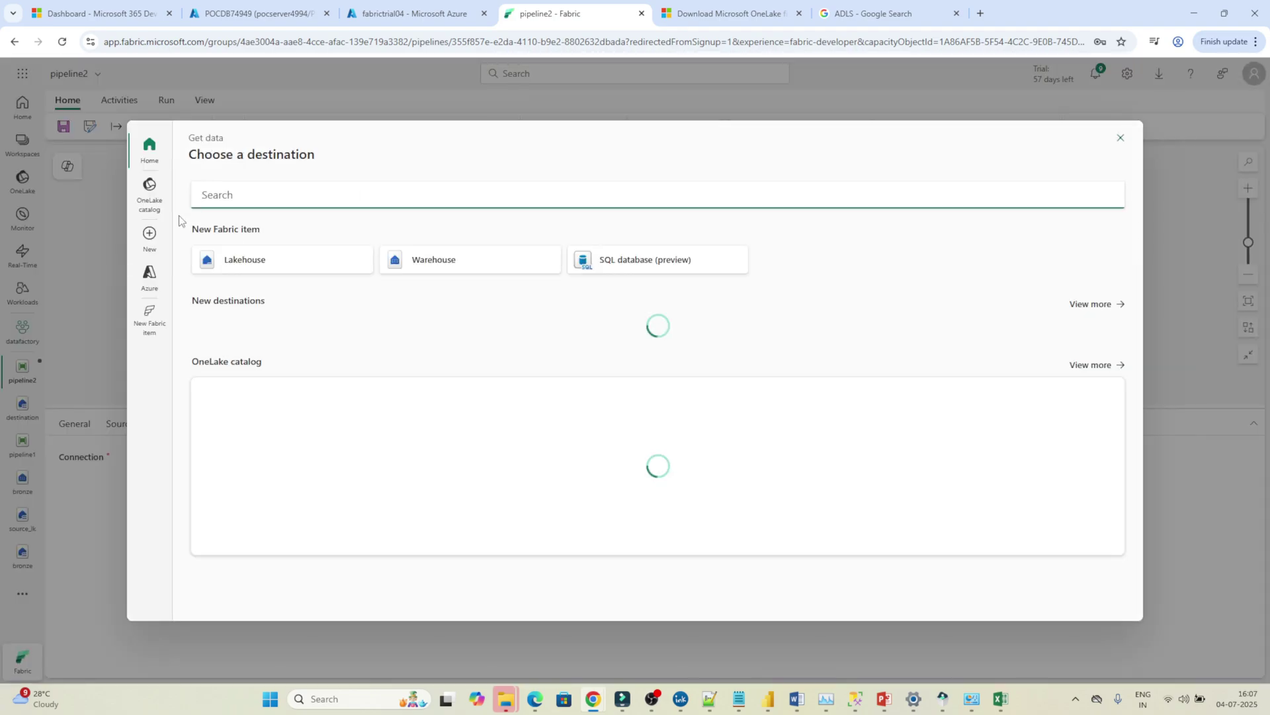
{"action": "left_click", "coordinate": [153, 205]}
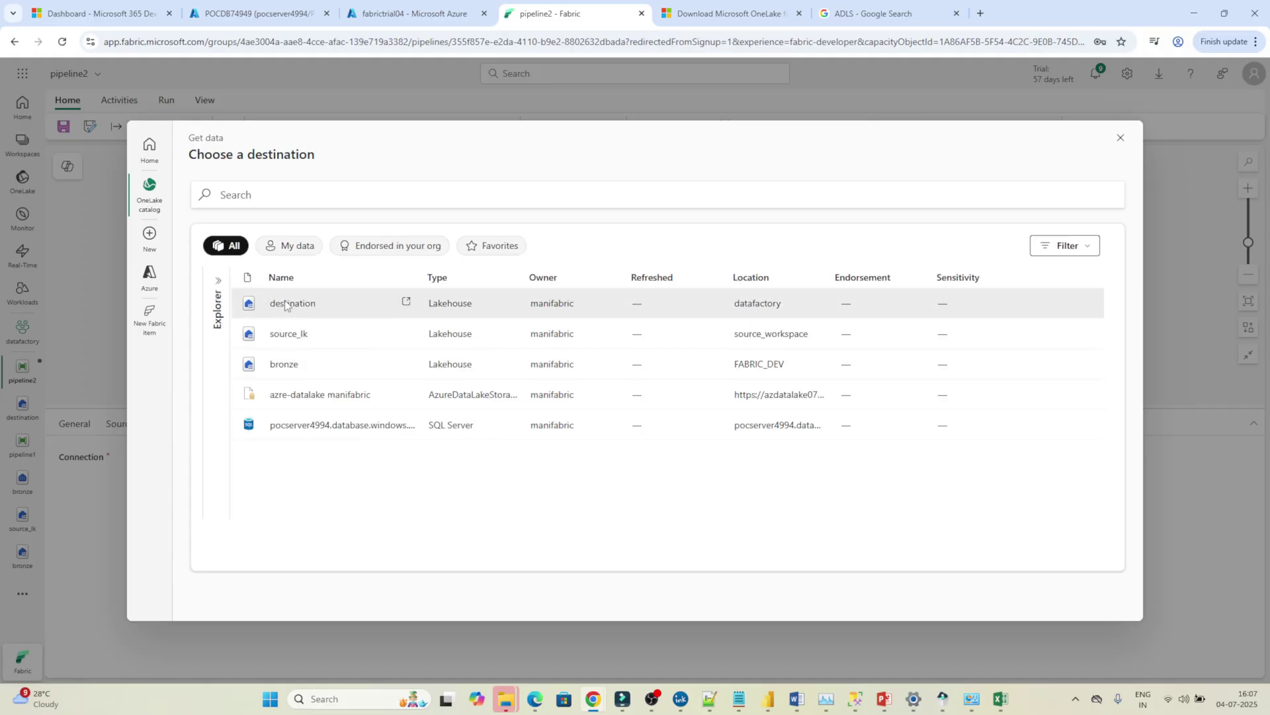
{"action": "left_click", "coordinate": [285, 303]}
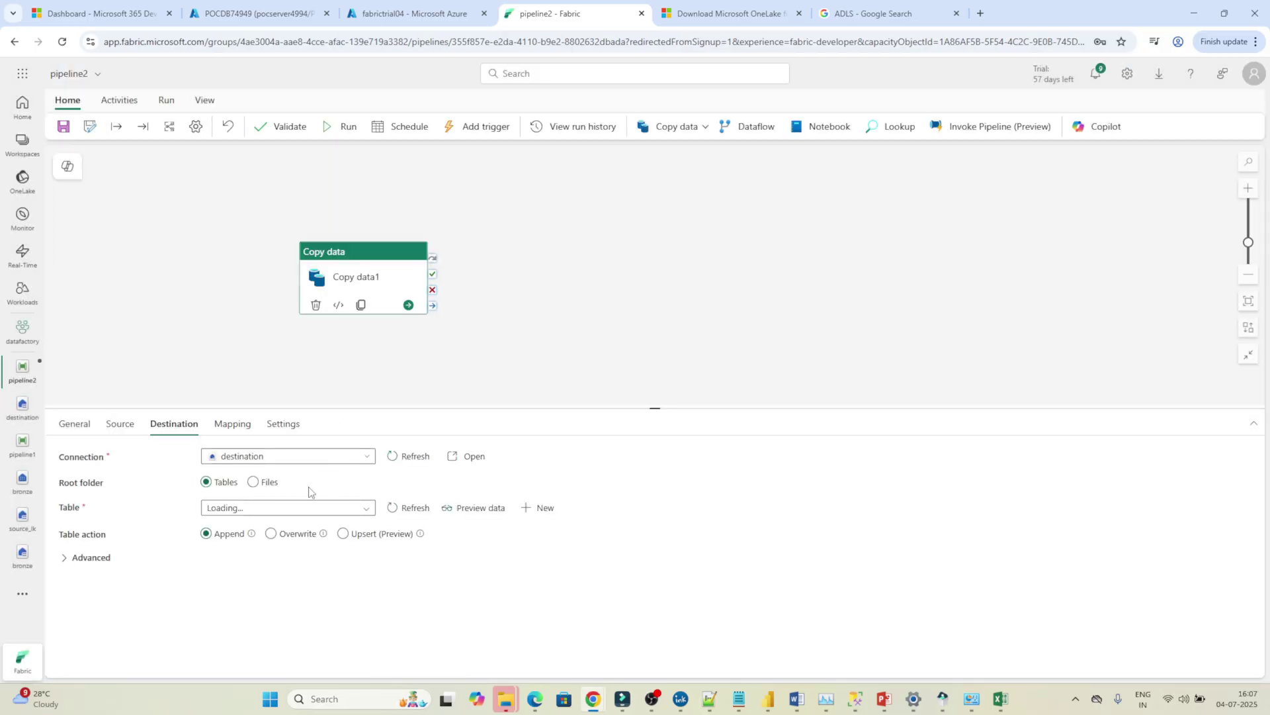
Write the copy output to the Files root under directory customer, in JSON format.
{"action": "left_click", "coordinate": [254, 482]}
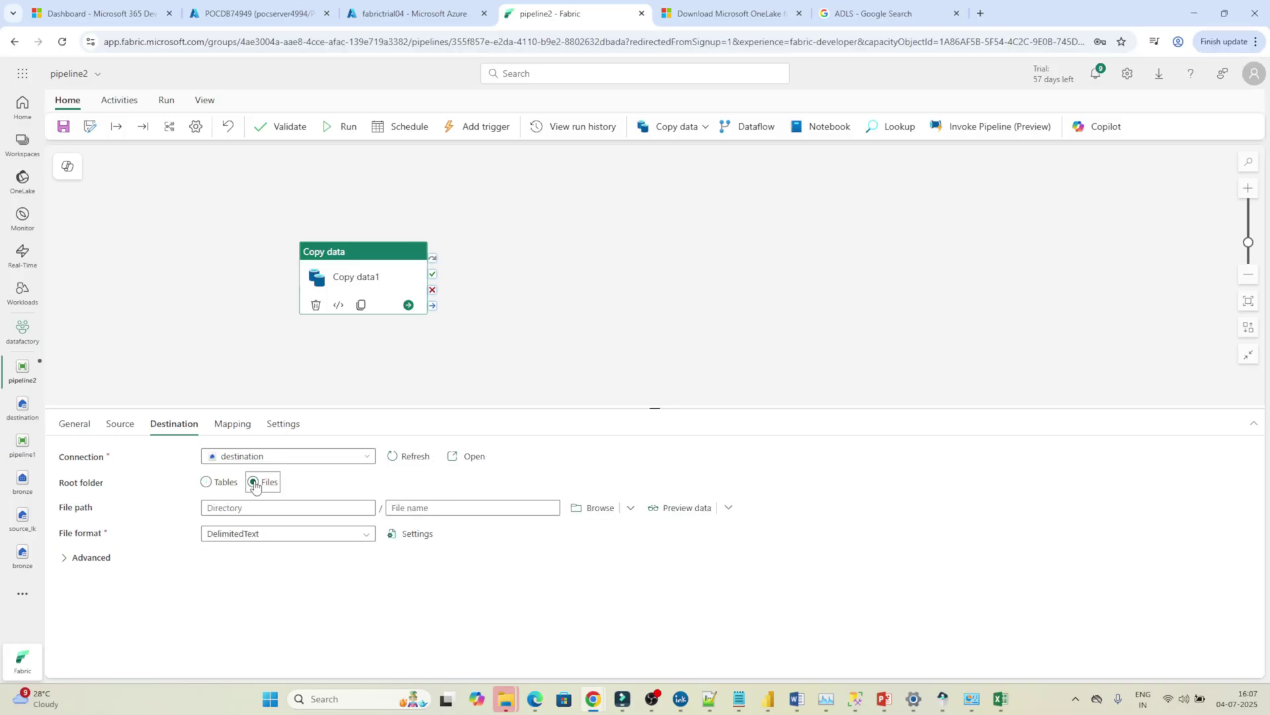
{"action": "left_click", "coordinate": [219, 509]}
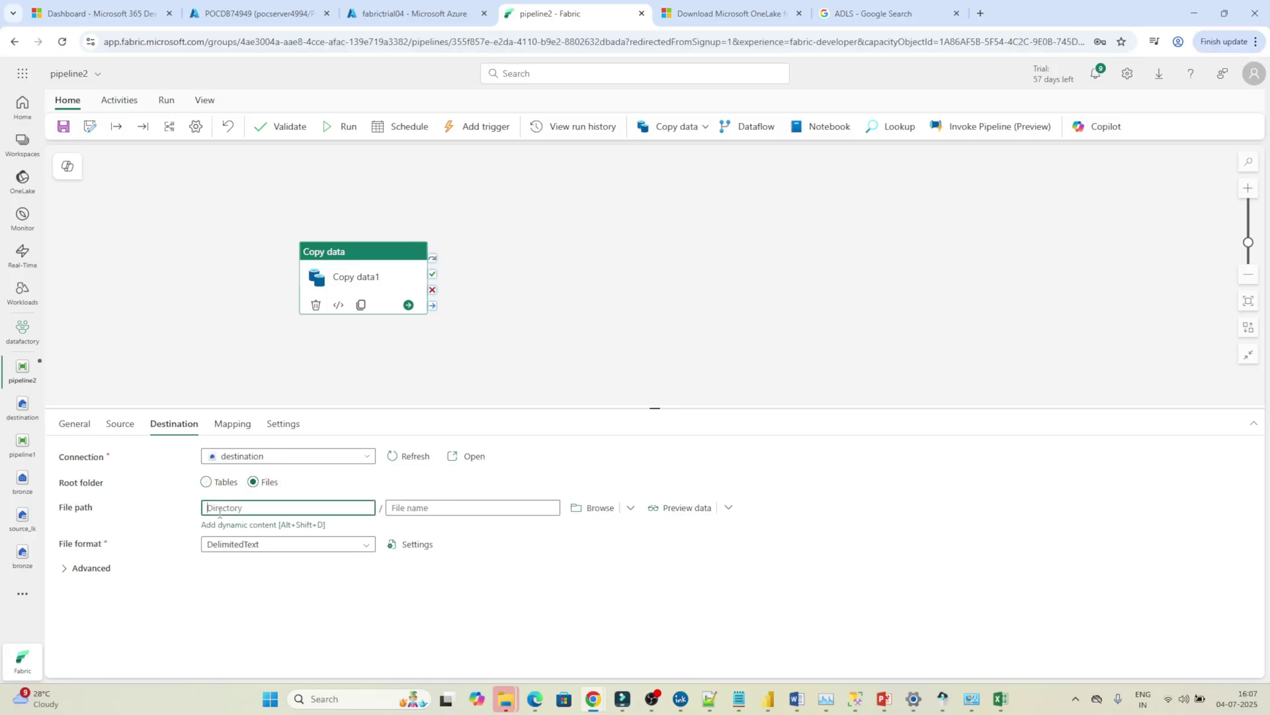
{"action": "type", "text": "customer"}
{"action": "double_click", "coordinate": [234, 506]}
{"action": "left_click", "coordinate": [314, 545]}
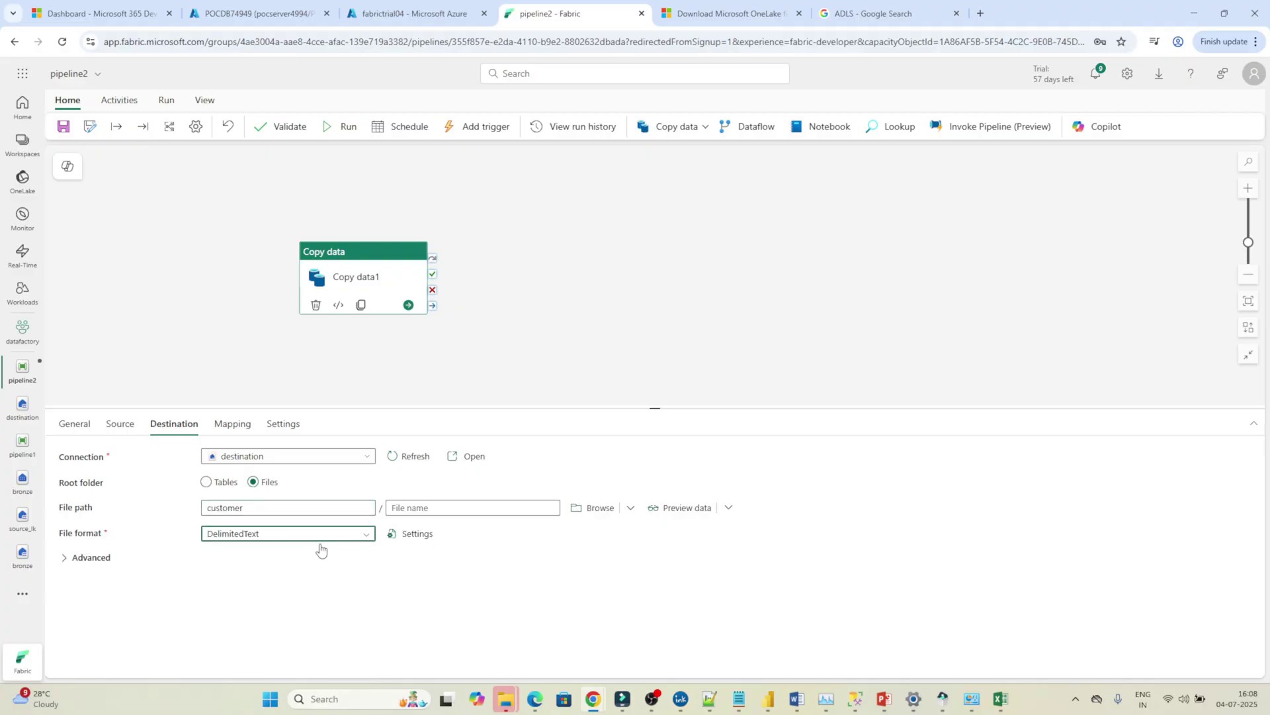
{"action": "left_click", "coordinate": [329, 541]}
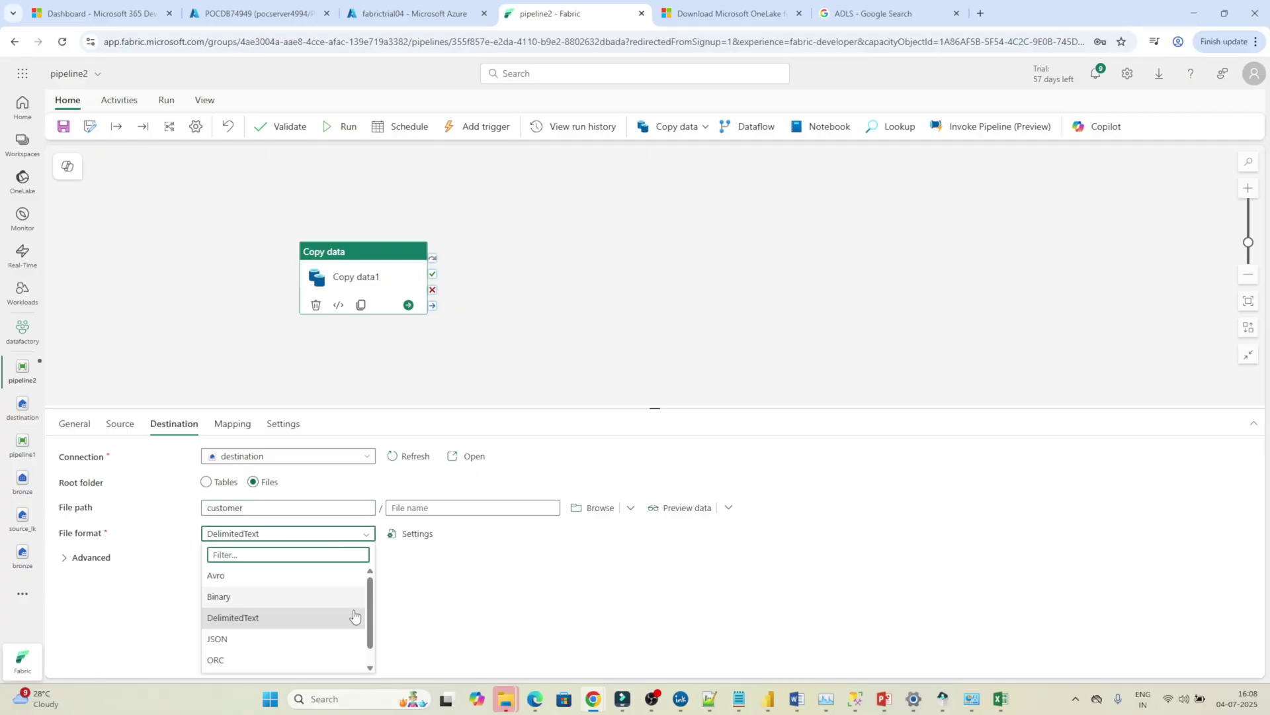
{"action": "scroll", "coordinate": [368, 640], "scroll_direction": "down", "scroll_amount": 1}
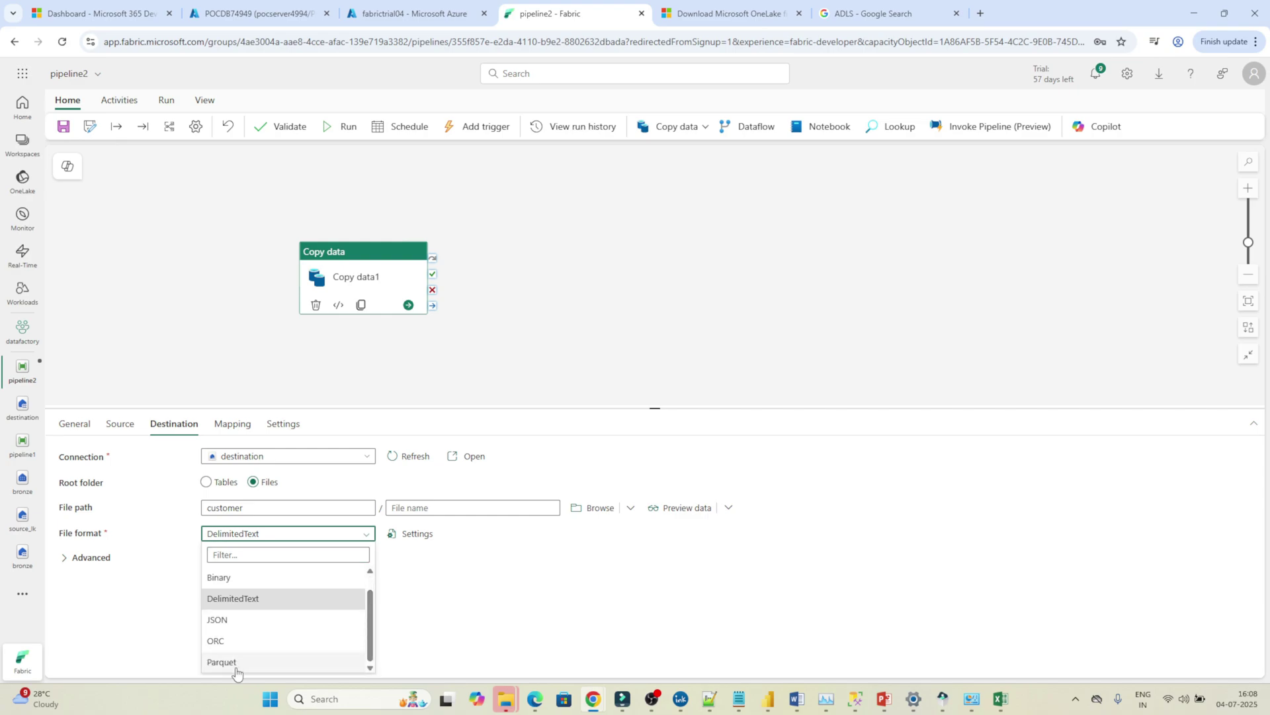
{"action": "left_click", "coordinate": [233, 622]}
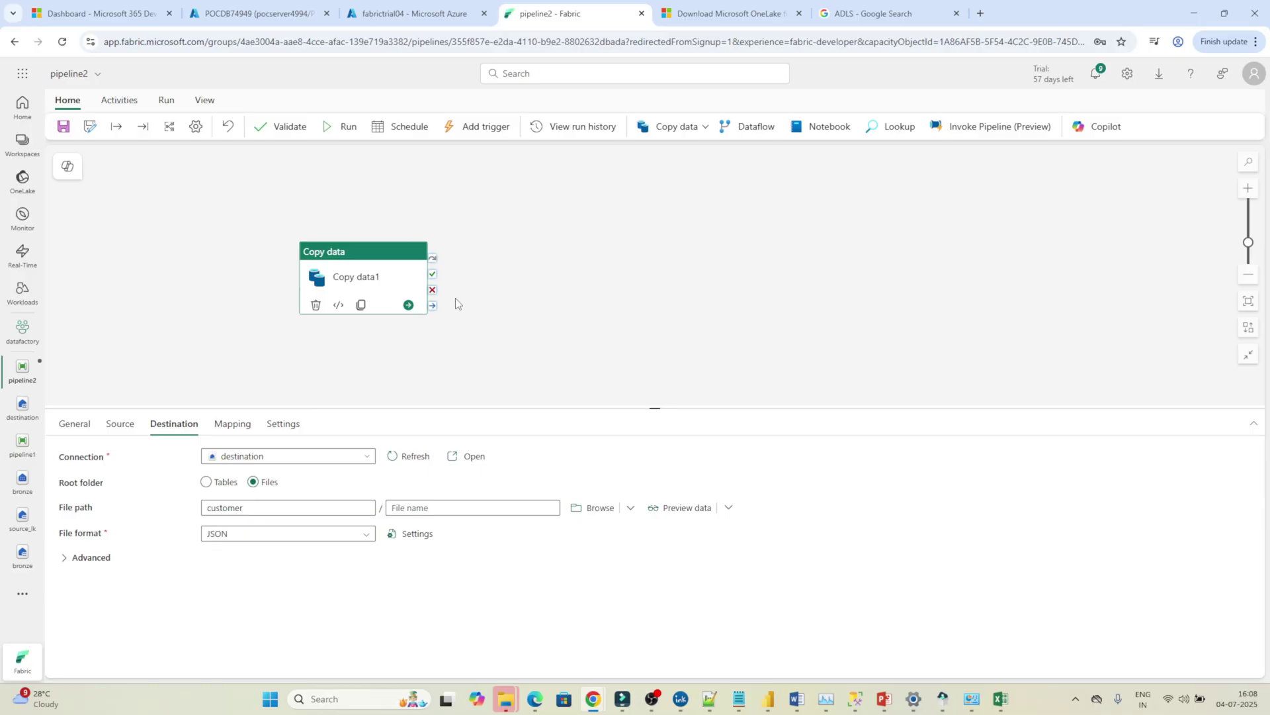
Validate pipeline2, save and run it until Copy data1 succeeds, then go to the OneLake catalog.
{"action": "left_click", "coordinate": [287, 136]}
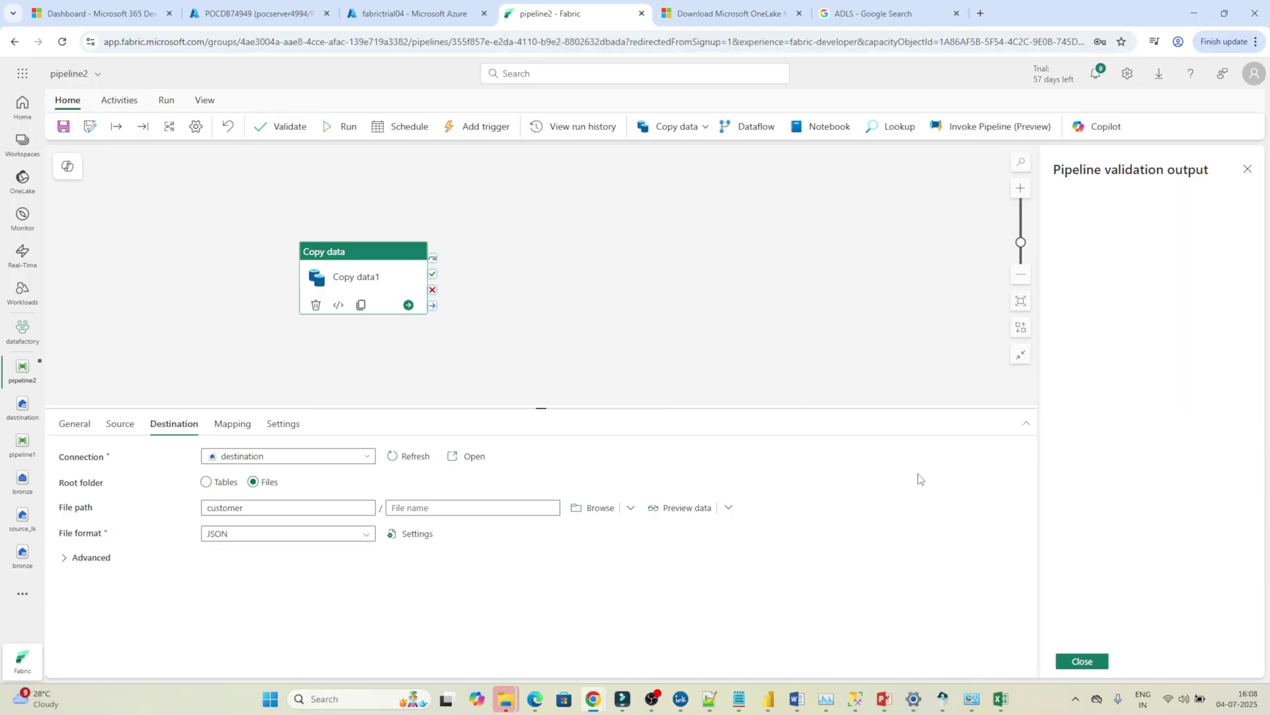
{"action": "left_click", "coordinate": [1082, 661]}
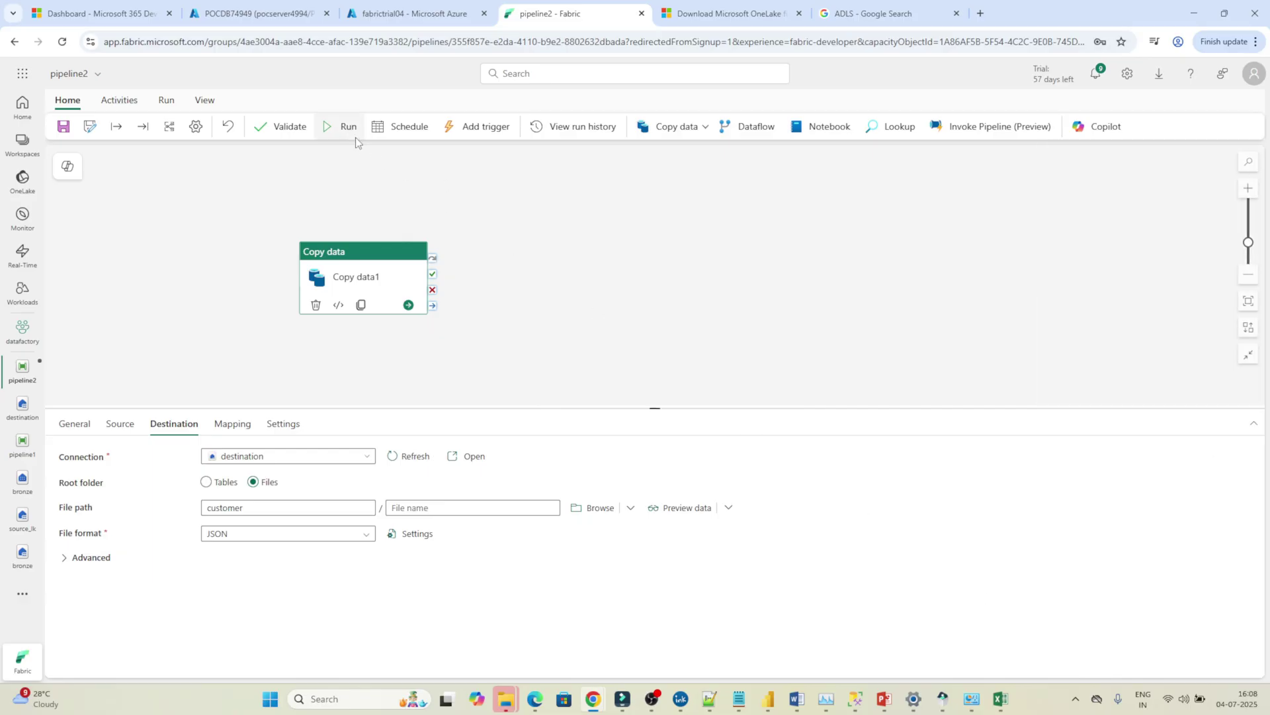
{"action": "left_click", "coordinate": [341, 127]}
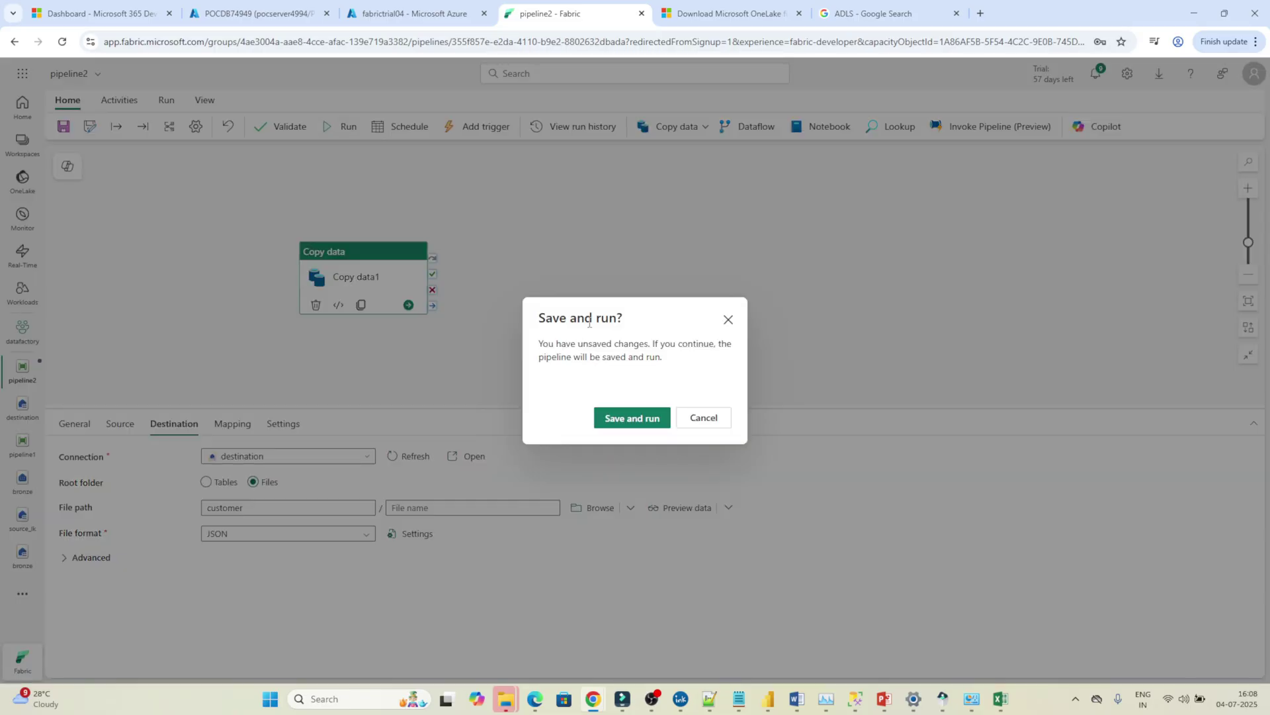
{"action": "left_click", "coordinate": [624, 419]}
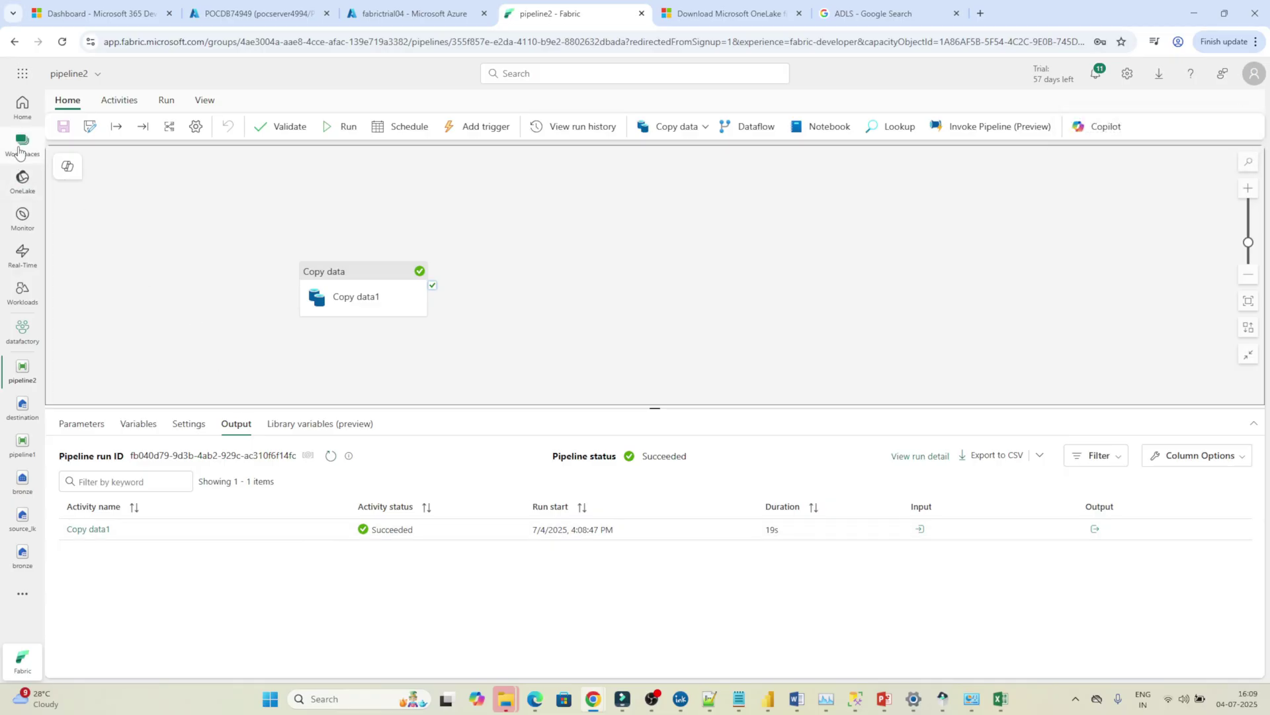
{"action": "left_click", "coordinate": [21, 177]}
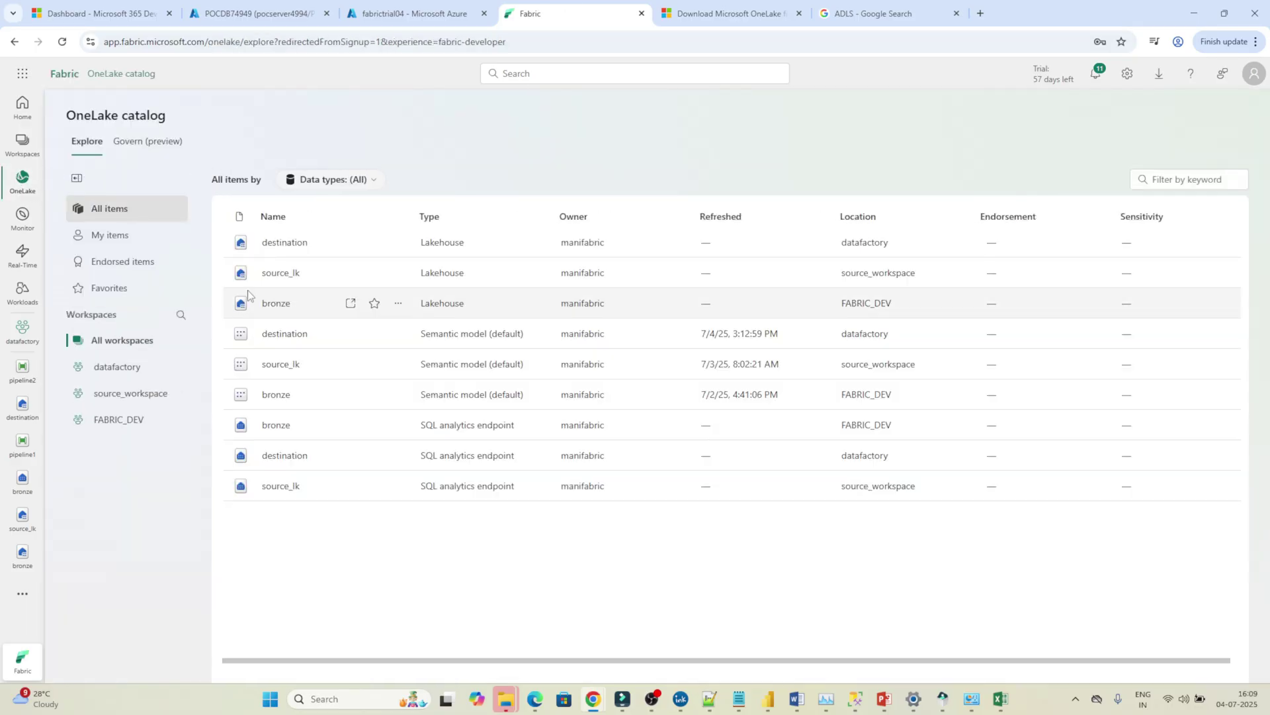
Open and refresh the destination lakehouse, then preview SalesLT.Customer.json in the customer folder.
{"action": "left_click", "coordinate": [279, 246]}
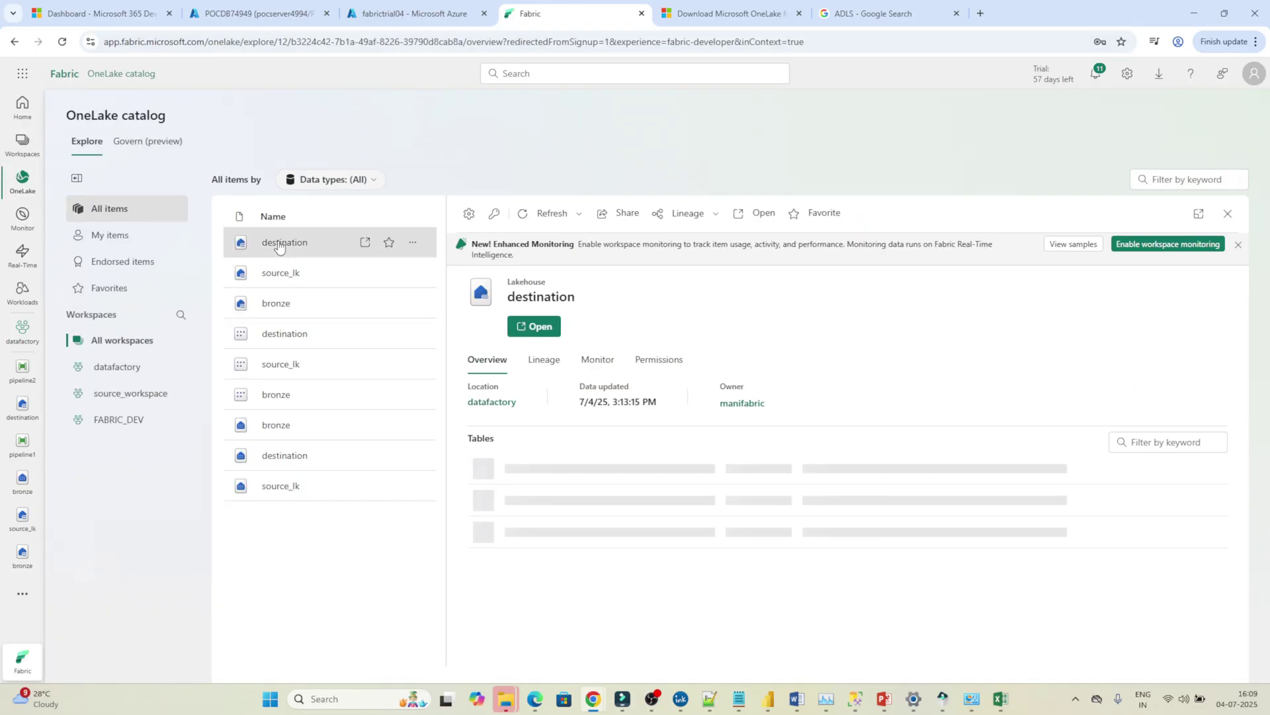
{"action": "left_click", "coordinate": [537, 328]}
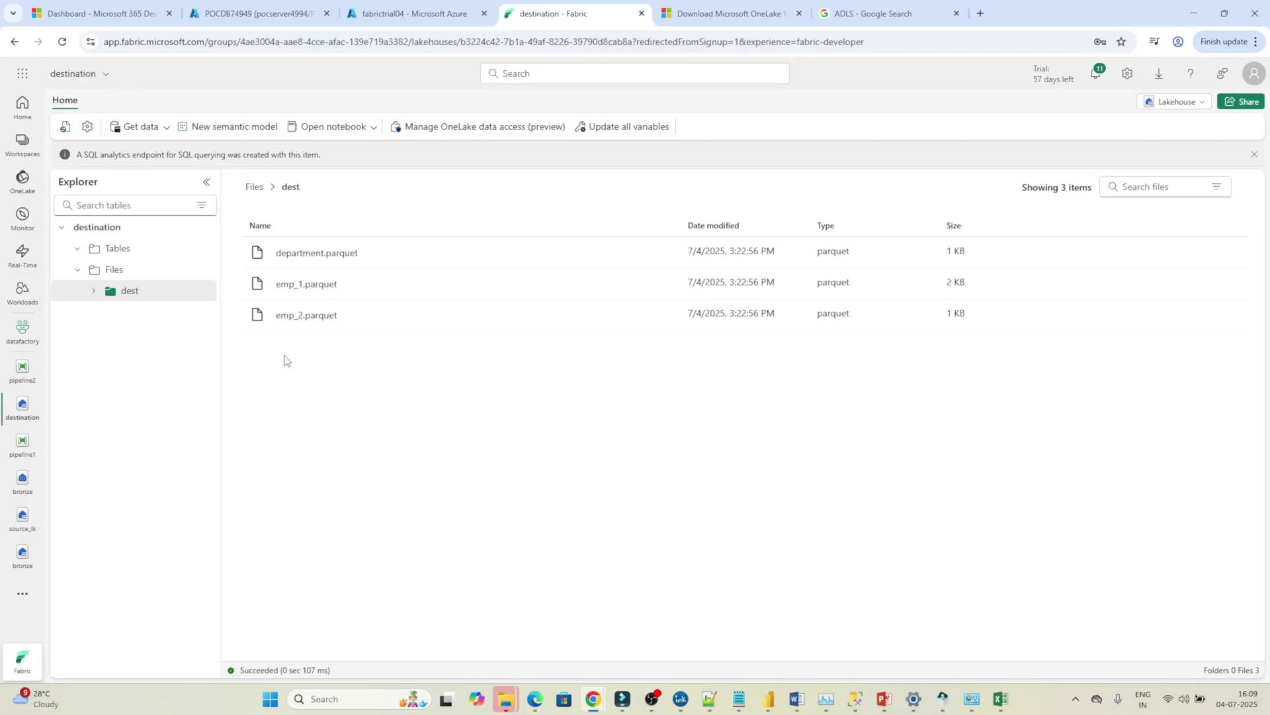
{"action": "left_click", "coordinate": [69, 129]}
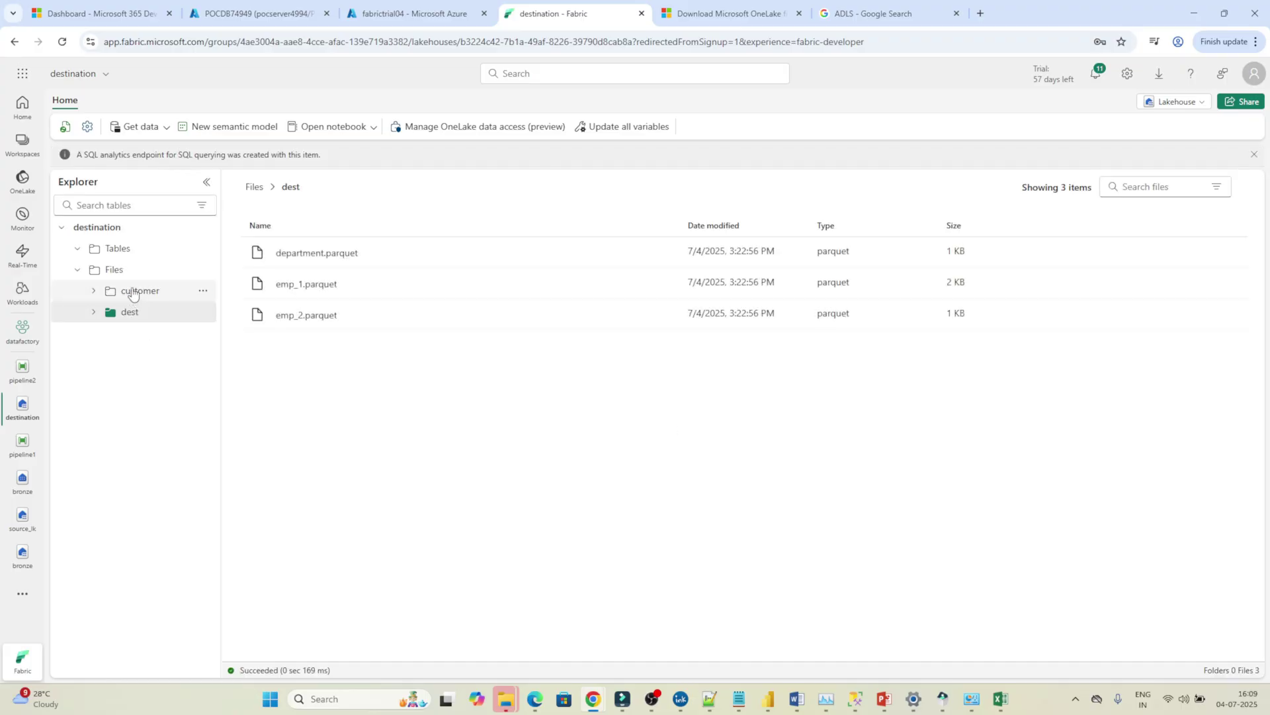
{"action": "left_click", "coordinate": [133, 293]}
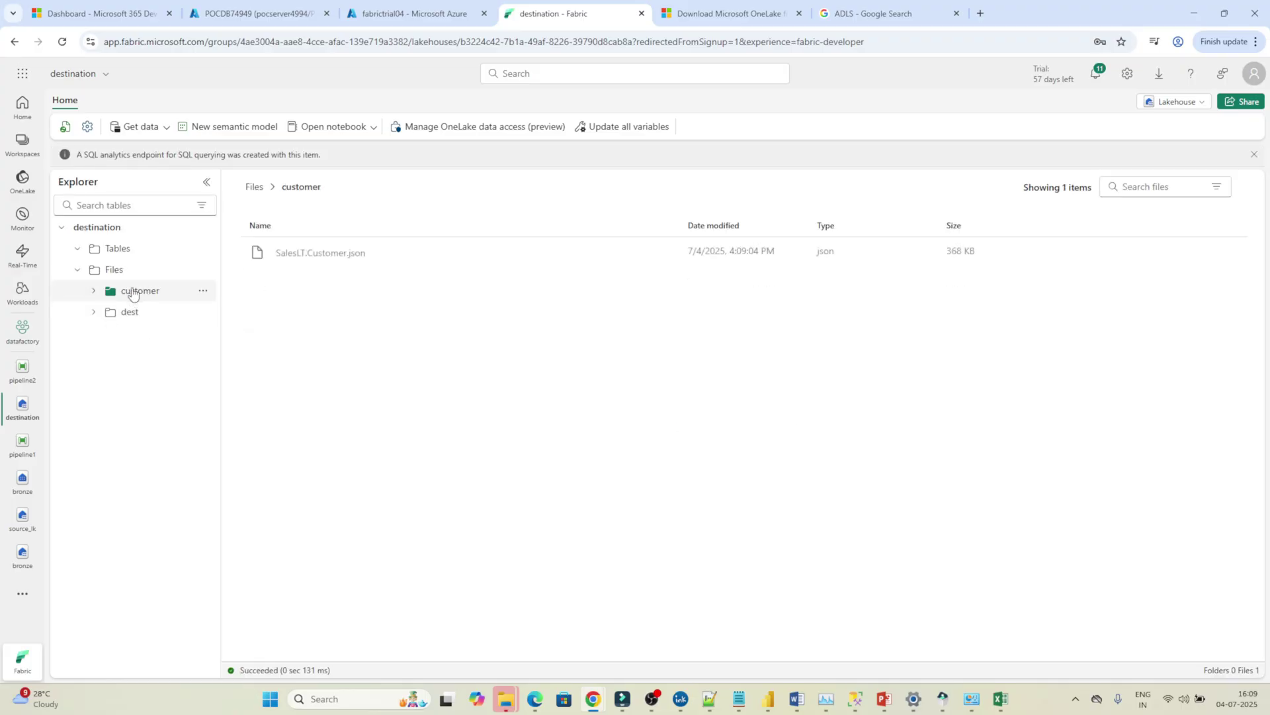
{"action": "left_click", "coordinate": [333, 253]}
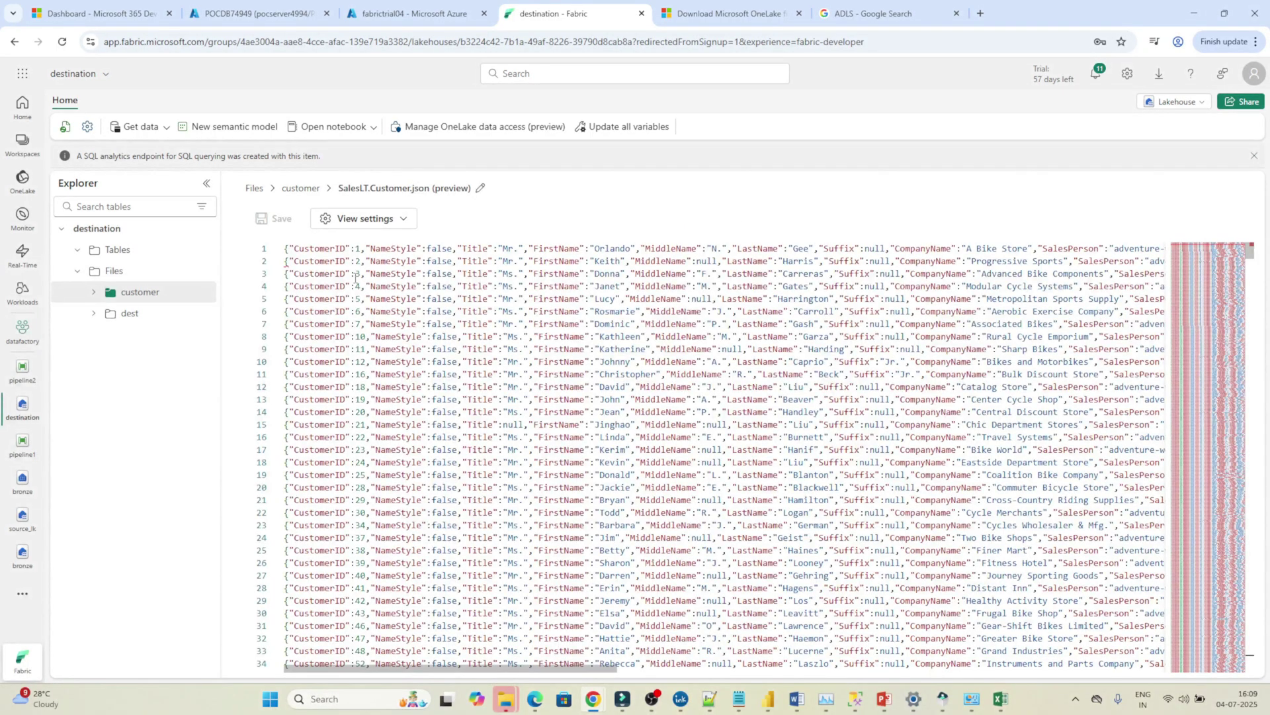
{"action": "left_click", "coordinate": [255, 13]}
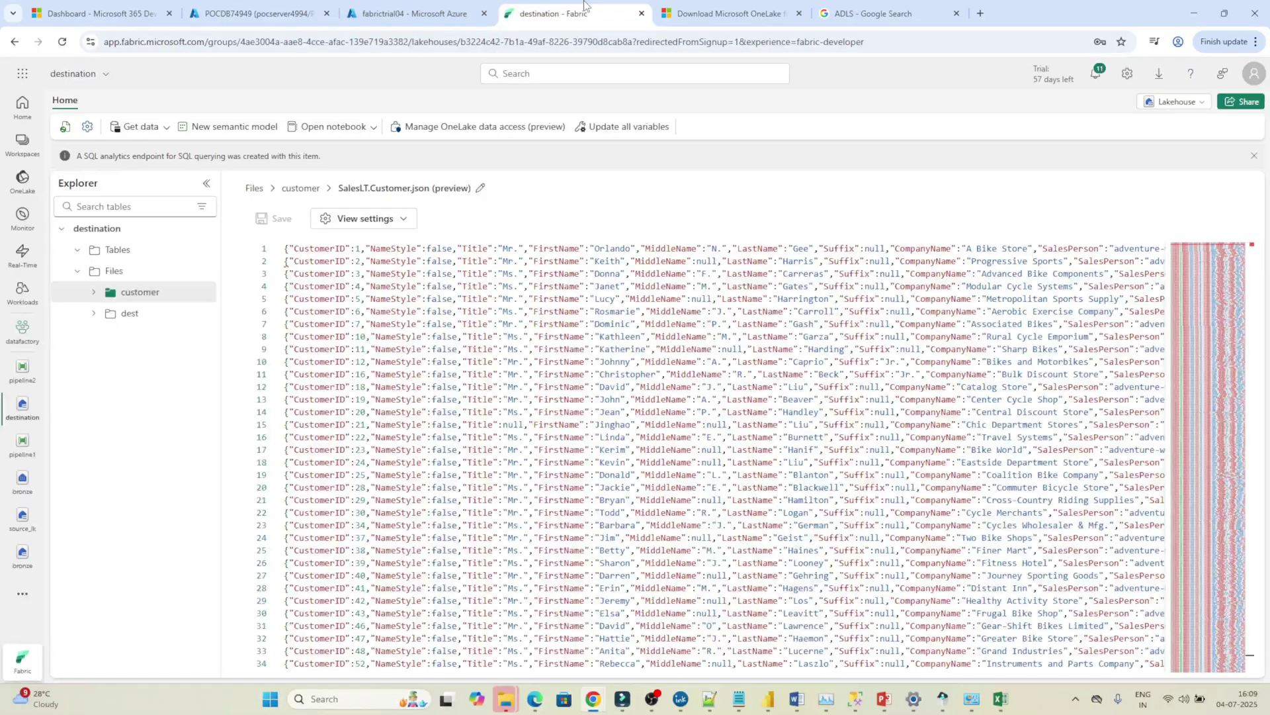
{"action": "left_click", "coordinate": [553, 13]}
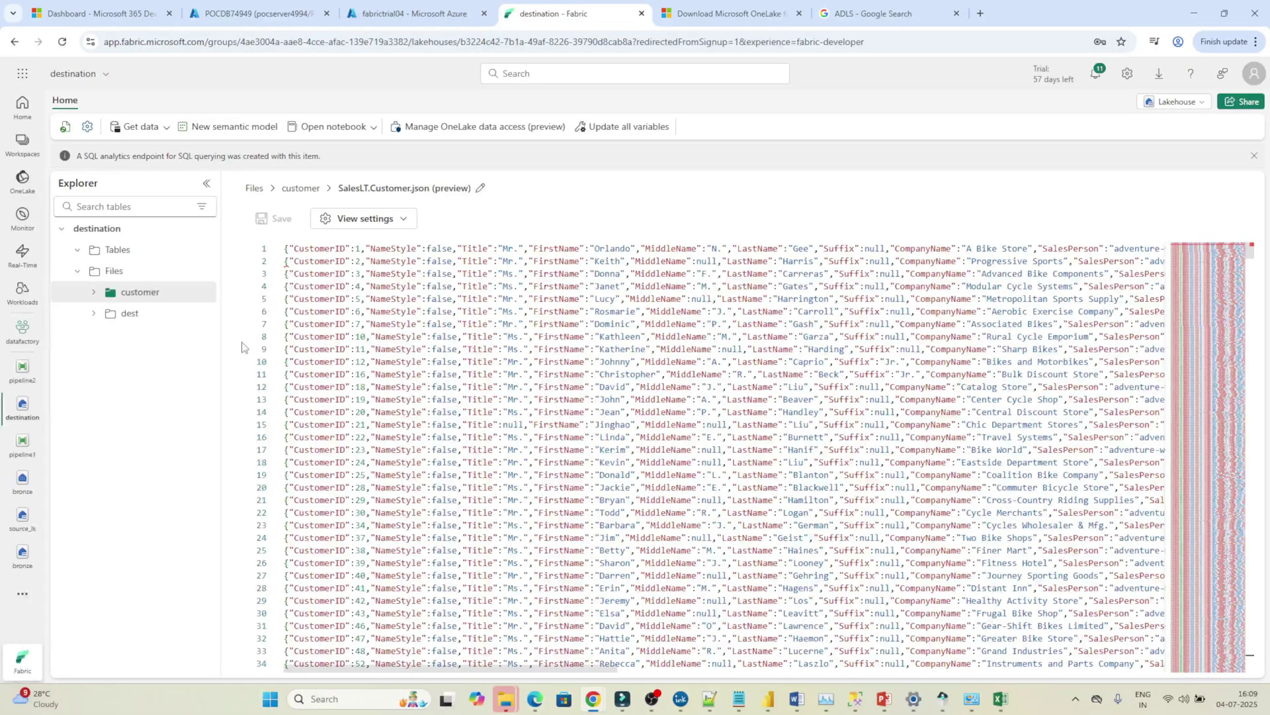